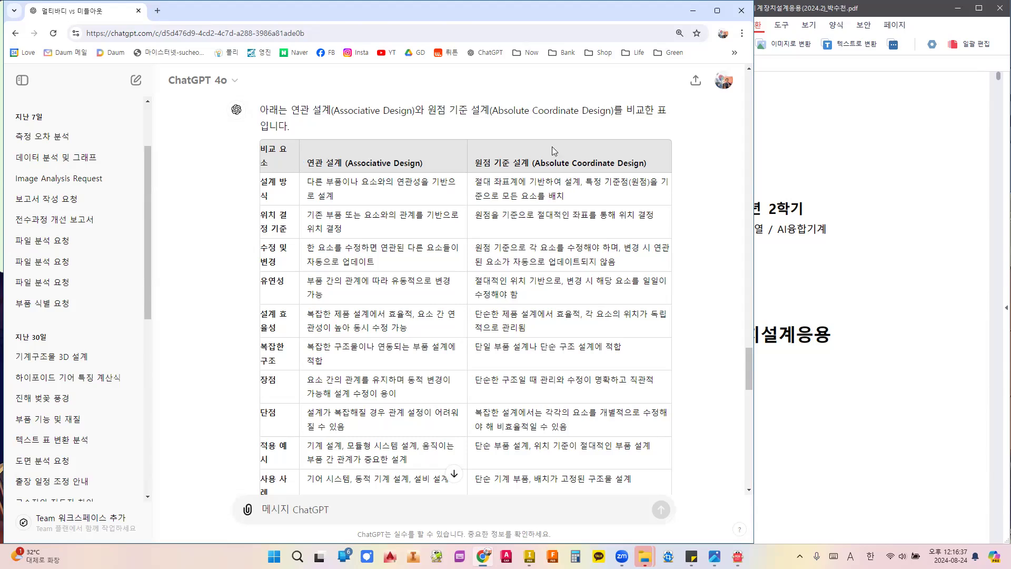
Review the ChatGPT tables comparing associative with absolute coordinate design and multi-body, top-down, middle-out and bottom-up design, and minimize the browser.
{"action": "scroll", "coordinate": [420, 202], "scroll_direction": "down", "scroll_amount": 7}
{"action": "scroll", "coordinate": [419, 203], "scroll_direction": "down", "scroll_amount": 4}
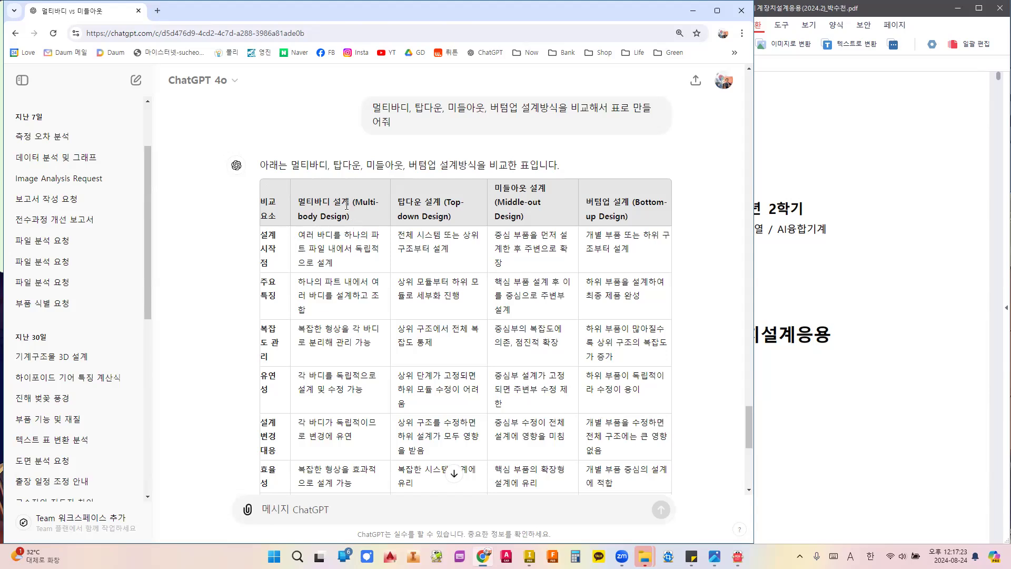
{"action": "scroll", "coordinate": [348, 211], "scroll_direction": "up", "scroll_amount": 1}
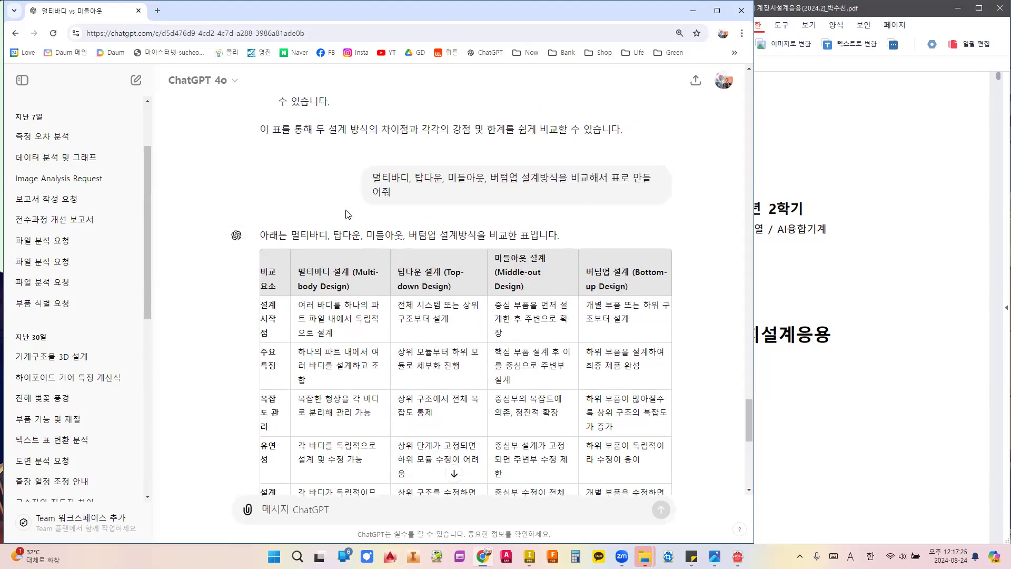
{"action": "scroll", "coordinate": [347, 213], "scroll_direction": "down", "scroll_amount": 1}
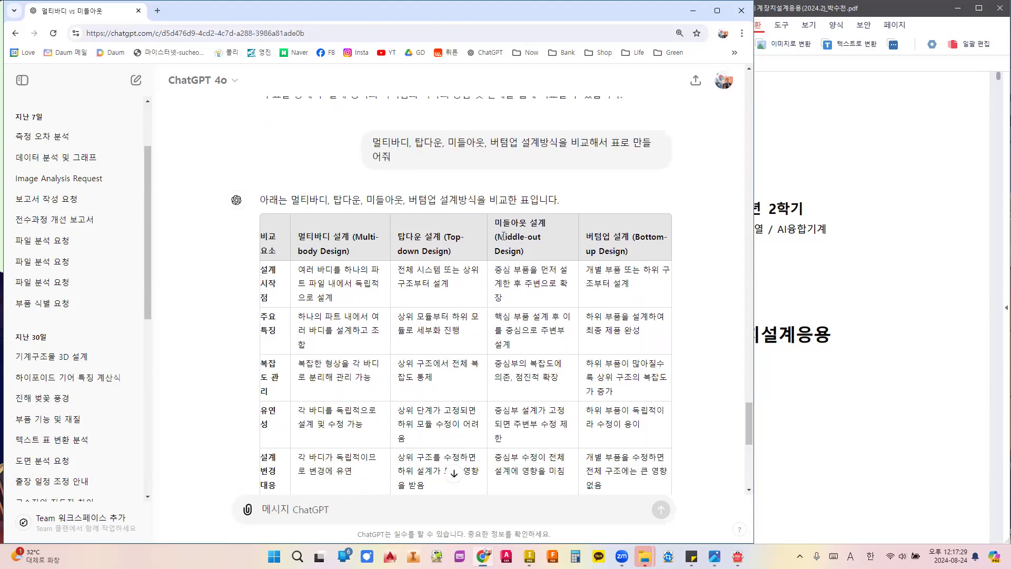
{"action": "scroll", "coordinate": [504, 236], "scroll_direction": "up", "scroll_amount": 2}
{"action": "scroll", "coordinate": [504, 236], "scroll_direction": "up", "scroll_amount": 10}
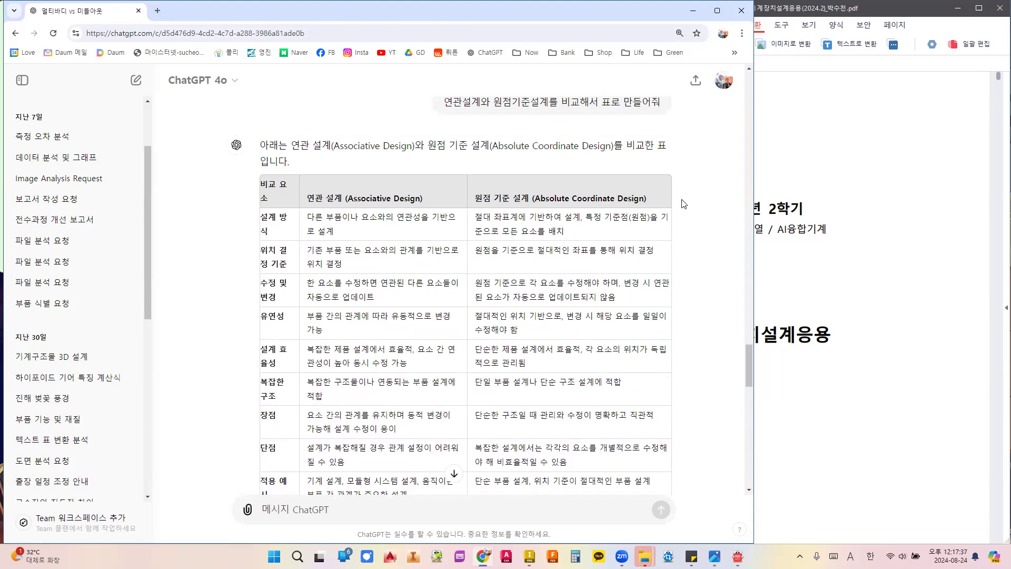
{"action": "left_click", "coordinate": [692, 12]}
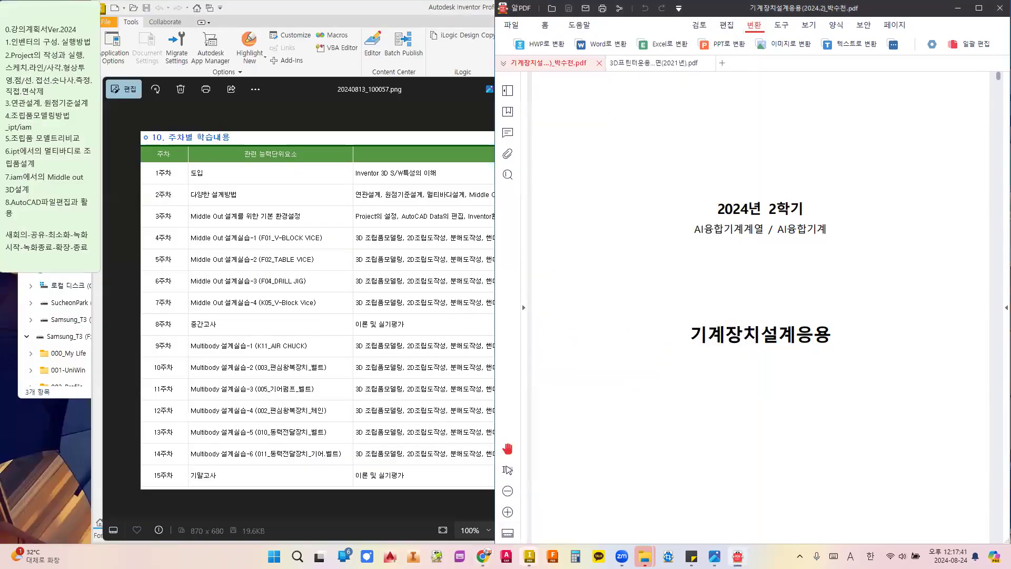
Switch to the Inventor window with 001_asm.iam and look through its Assembly, Design, 3D Model and Sketch command sets.
{"action": "mouse_move", "coordinate": [529, 556]}
{"action": "left_click", "coordinate": [451, 495]}
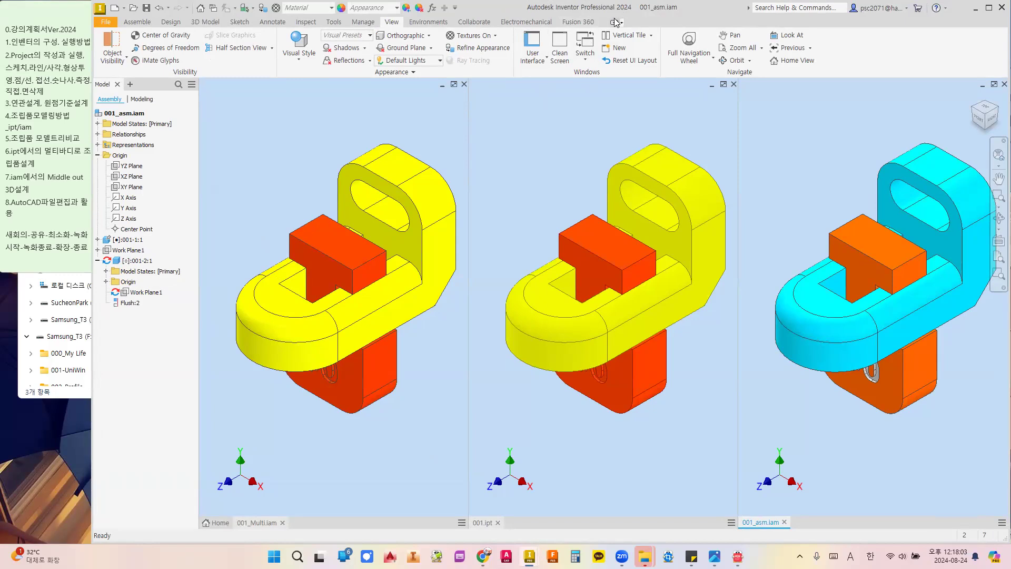
{"action": "left_click", "coordinate": [137, 22]}
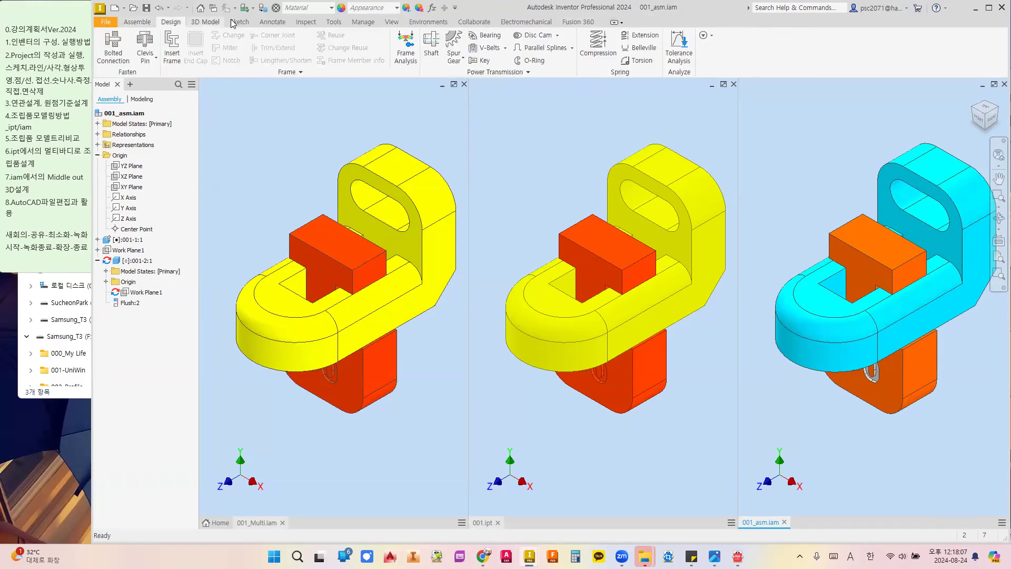
{"action": "left_click", "coordinate": [205, 23]}
{"action": "left_click", "coordinate": [165, 23]}
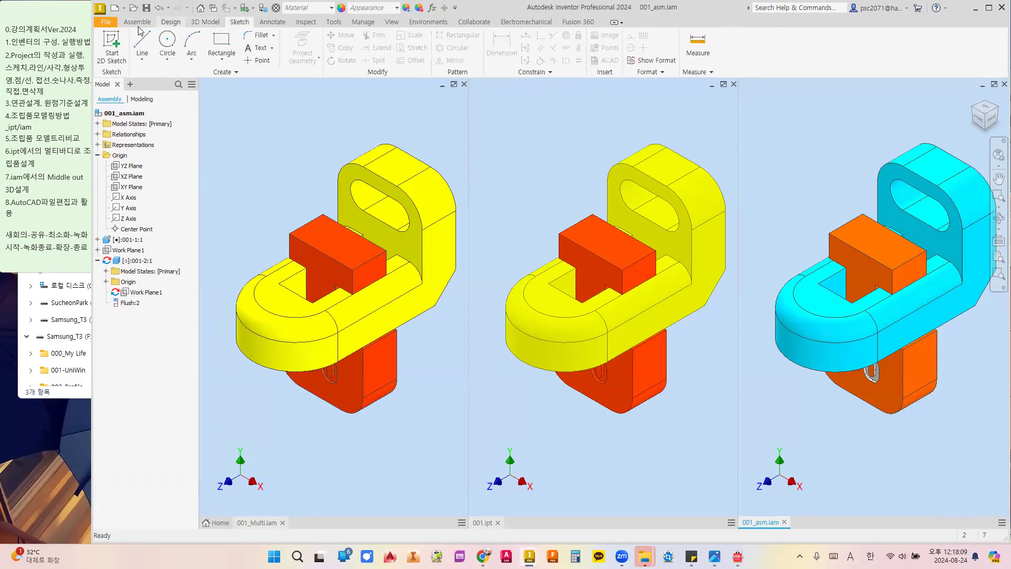
{"action": "left_click", "coordinate": [203, 22]}
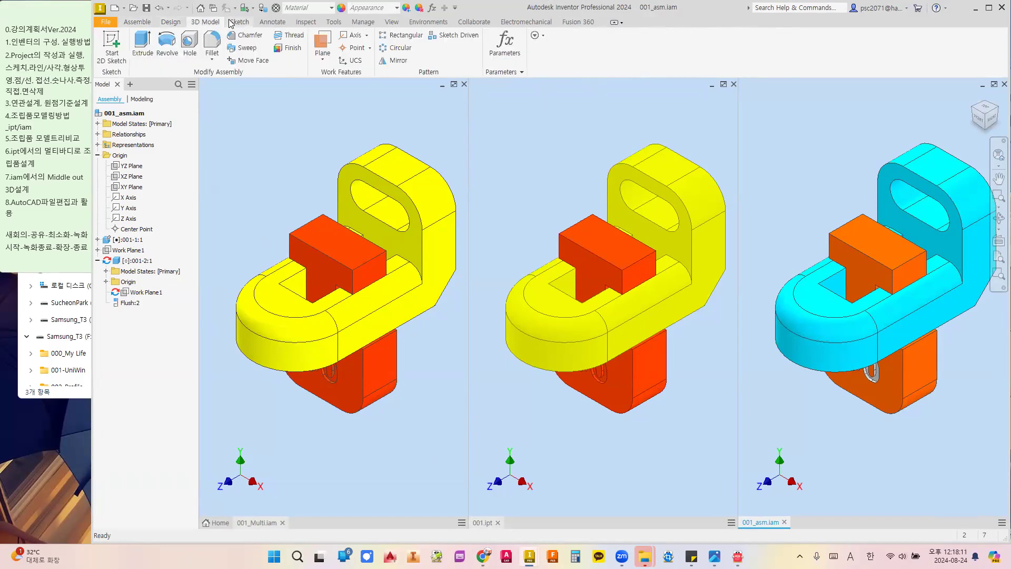
{"action": "left_click", "coordinate": [239, 22]}
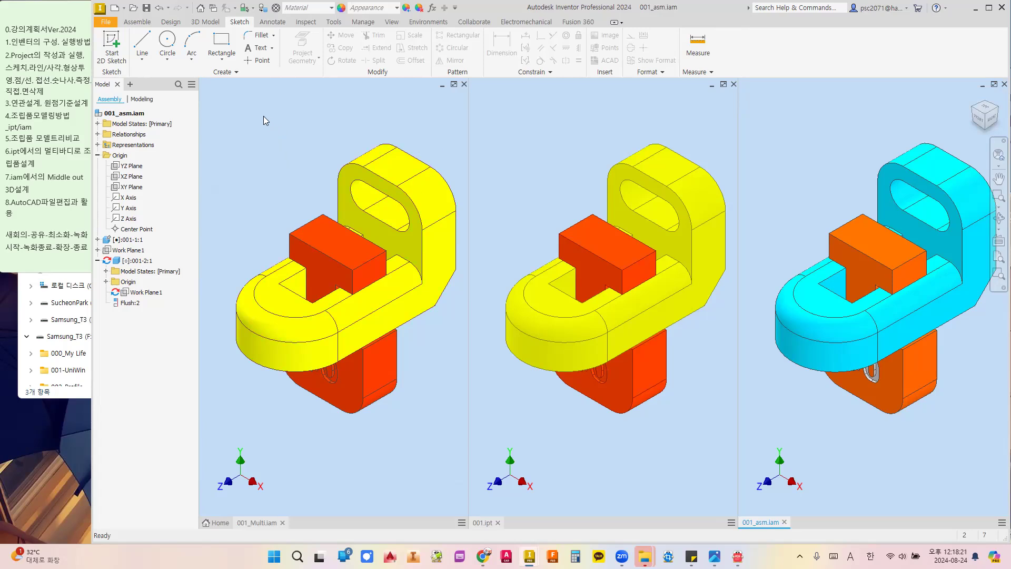
Switch to the Inventor window without open documents and dismiss its Create New File dialog.
{"action": "mouse_move", "coordinate": [529, 556]}
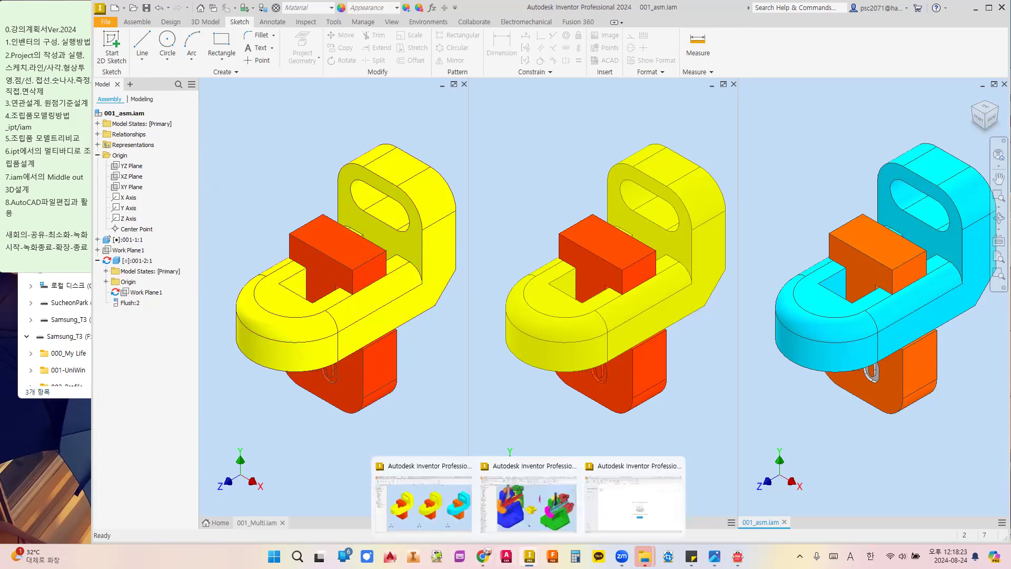
{"action": "left_click", "coordinate": [634, 500]}
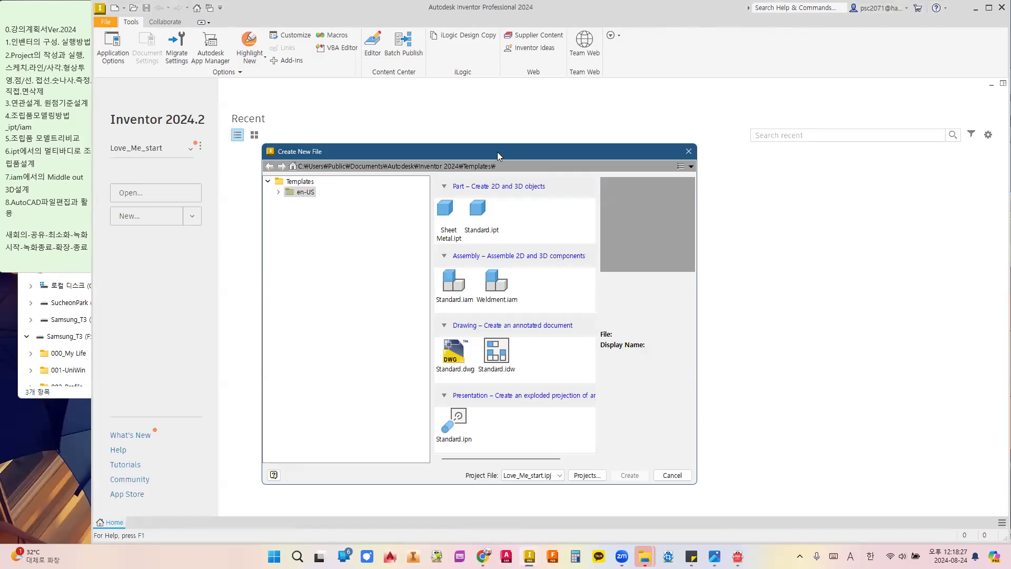
{"action": "left_click_drag", "start_coordinate": [497, 152], "coordinate": [510, 149]}
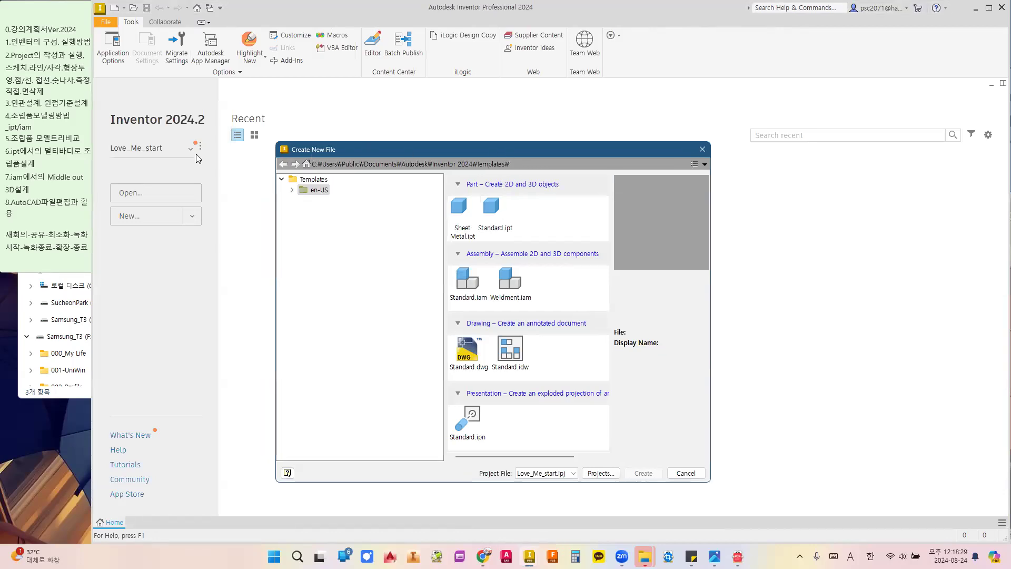
{"action": "left_click", "coordinate": [703, 150]}
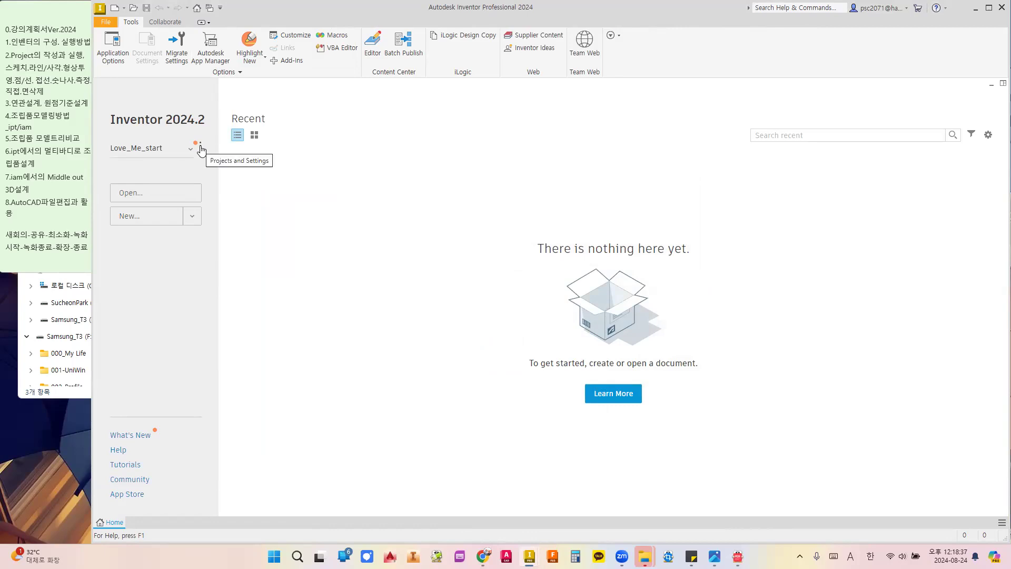
Inspect the Love_Me_start project's settings and location in the project manager, and close the manager.
{"action": "left_click", "coordinate": [201, 150]}
{"action": "left_click", "coordinate": [216, 173]}
{"action": "left_click", "coordinate": [451, 304]}
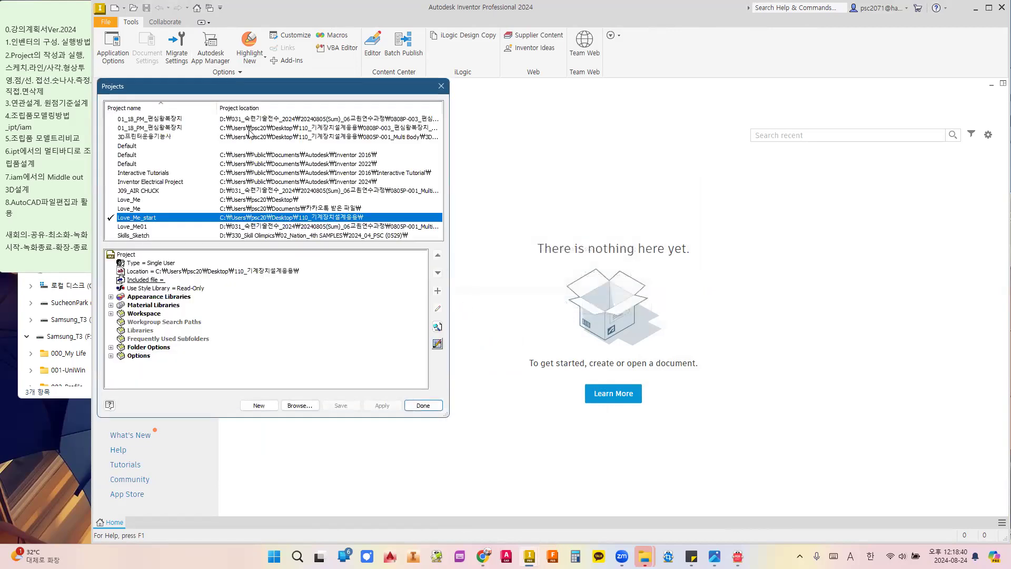
{"action": "left_click", "coordinate": [423, 405]}
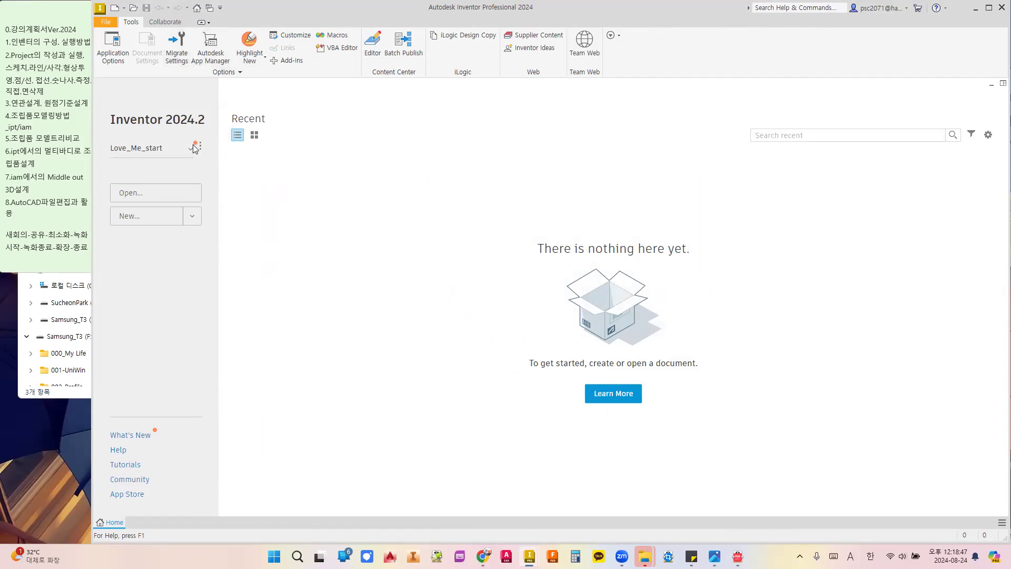
Start creating a new file, display the Metric templates under en-US, and enlarge the dialog to show more of them.
{"action": "left_click", "coordinate": [116, 8]}
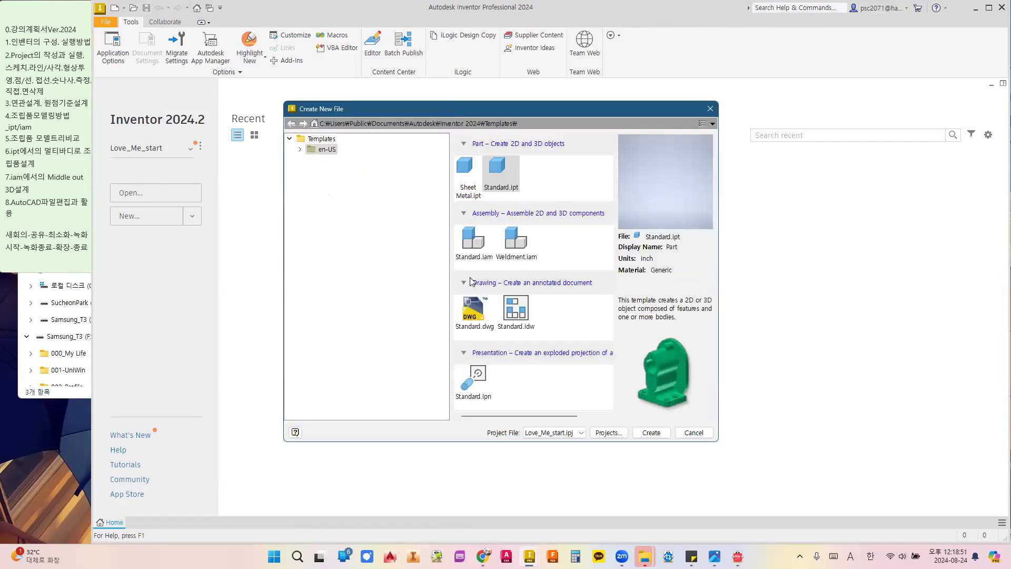
{"action": "double_click", "coordinate": [326, 150]}
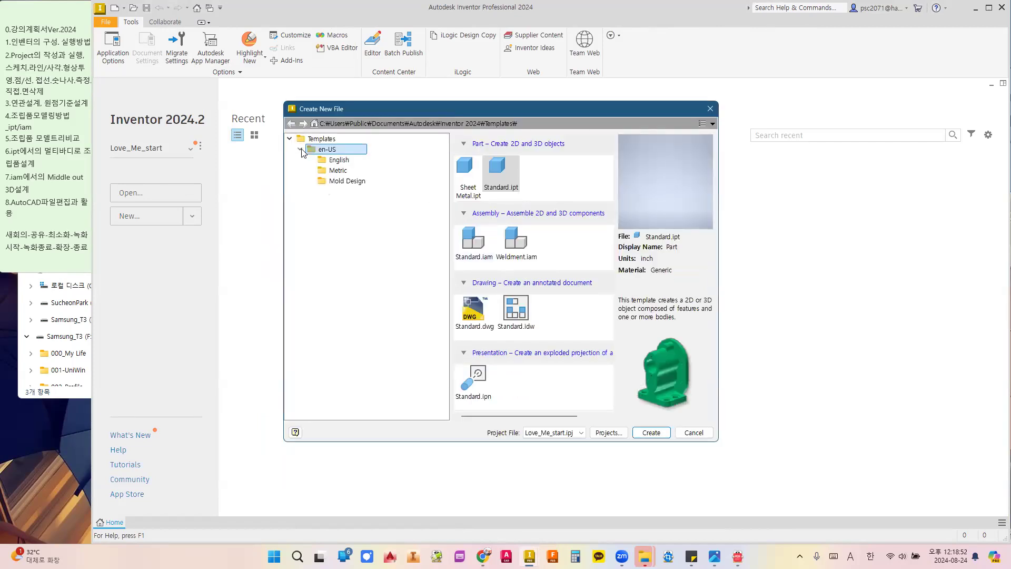
{"action": "left_click", "coordinate": [334, 171]}
{"action": "left_click", "coordinate": [319, 139]}
{"action": "left_click", "coordinate": [335, 171]}
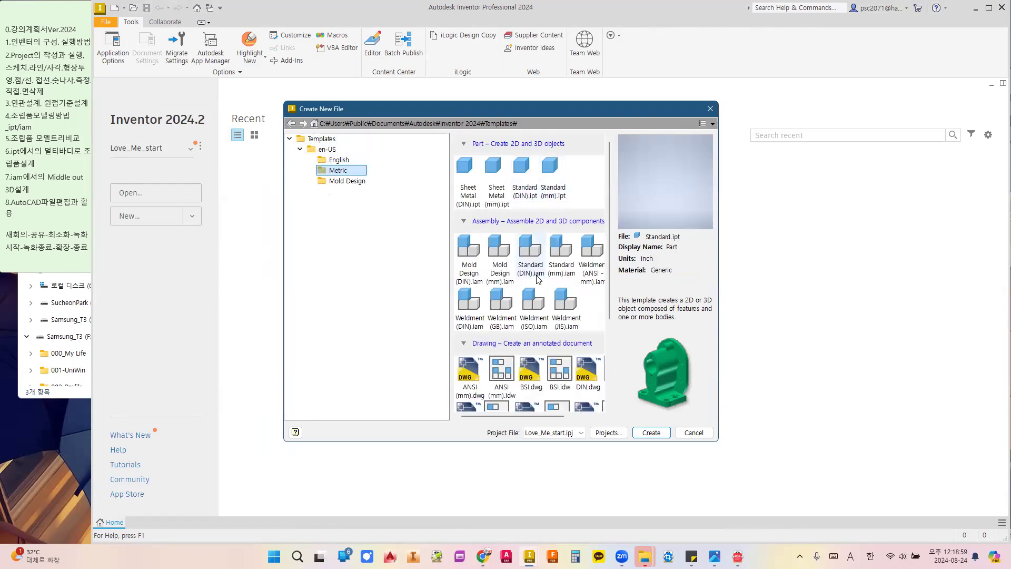
{"action": "left_click_drag", "start_coordinate": [718, 250], "coordinate": [790, 242]}
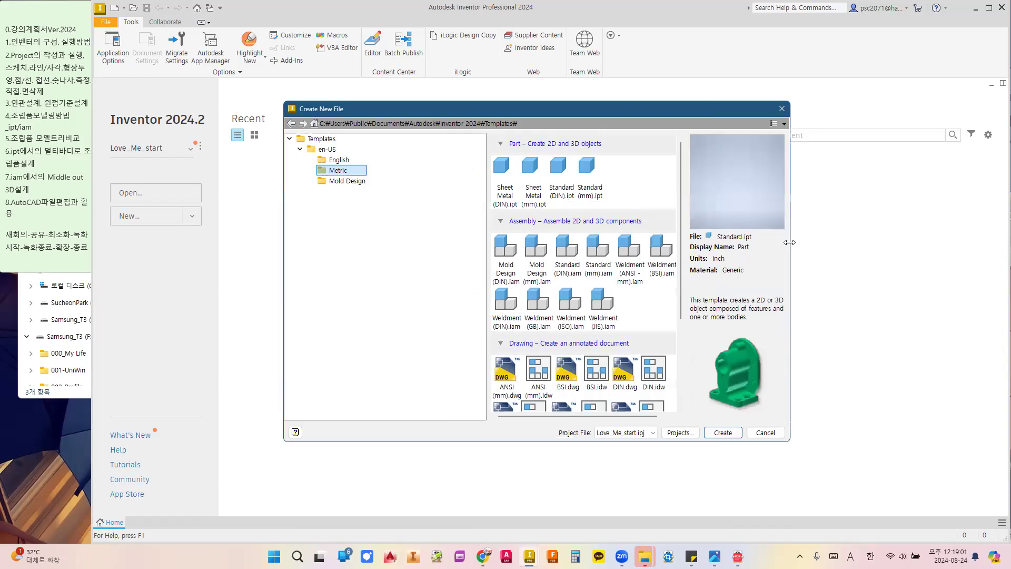
{"action": "left_click_drag", "start_coordinate": [555, 443], "coordinate": [556, 500]}
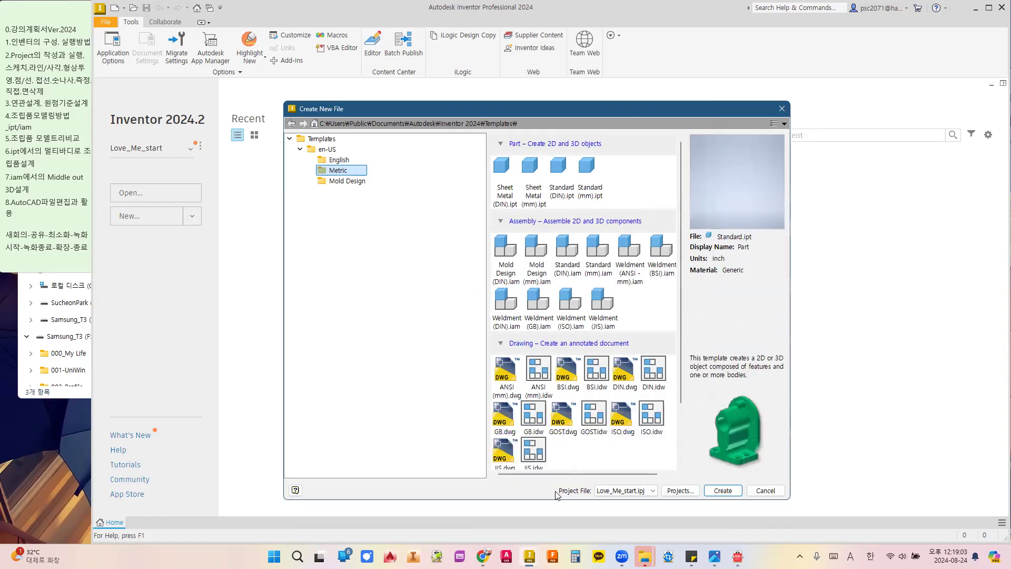
{"action": "left_click_drag", "start_coordinate": [565, 103], "coordinate": [566, 59]}
Examine the Metric part, assembly, drawing and presentation templates offered for a new file.
{"action": "scroll", "coordinate": [569, 143], "scroll_direction": "down", "scroll_amount": 1}
{"action": "scroll", "coordinate": [568, 142], "scroll_direction": "up", "scroll_amount": 1}
{"action": "scroll", "coordinate": [569, 142], "scroll_direction": "down", "scroll_amount": 1}
{"action": "scroll", "coordinate": [571, 142], "scroll_direction": "up", "scroll_amount": 1}
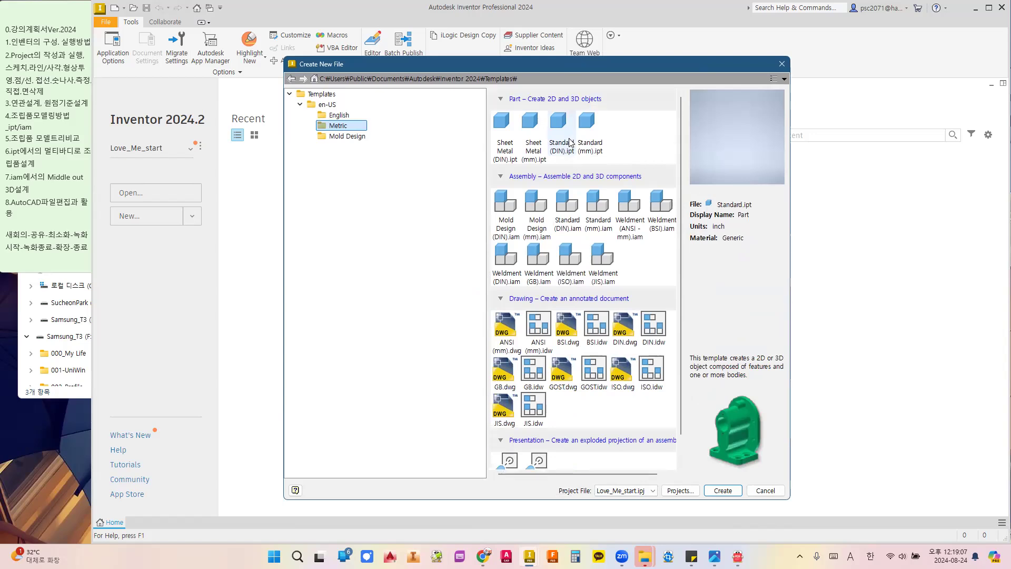
{"action": "scroll", "coordinate": [595, 139], "scroll_direction": "down", "scroll_amount": 1}
{"action": "scroll", "coordinate": [595, 139], "scroll_direction": "up", "scroll_amount": 1}
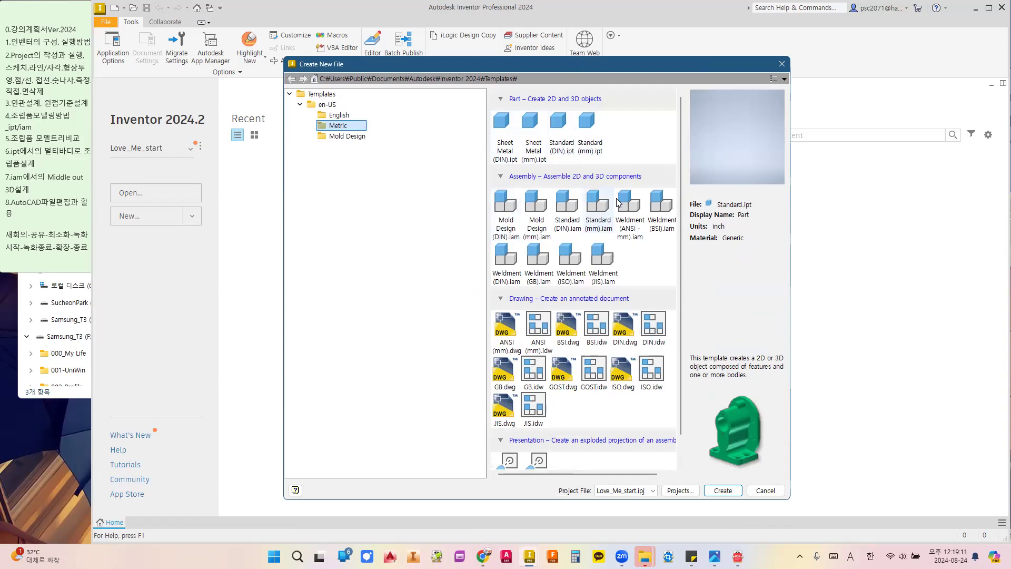
{"action": "scroll", "coordinate": [548, 238], "scroll_direction": "down", "scroll_amount": 1}
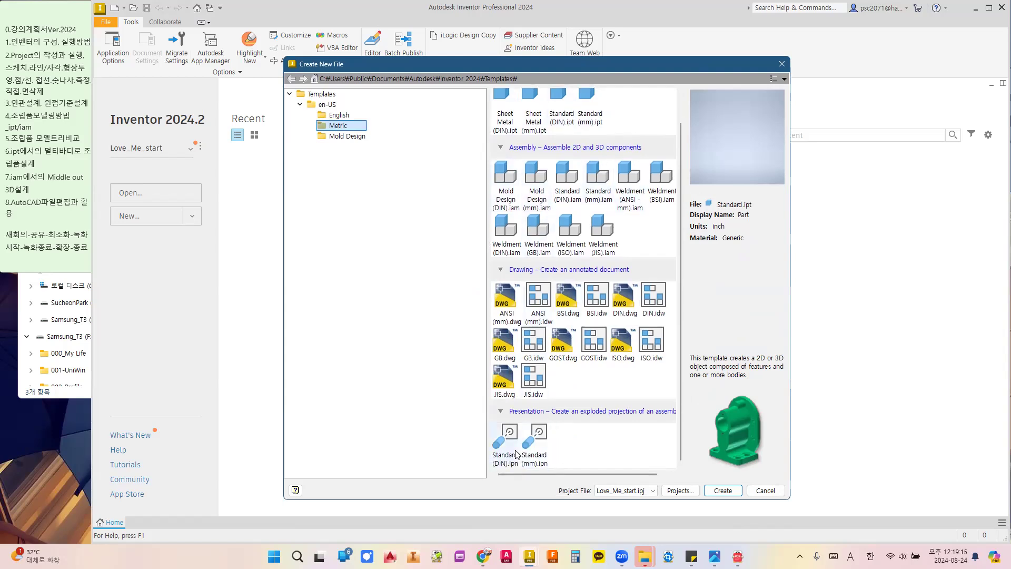
{"action": "scroll", "coordinate": [515, 450], "scroll_direction": "up", "scroll_amount": 1}
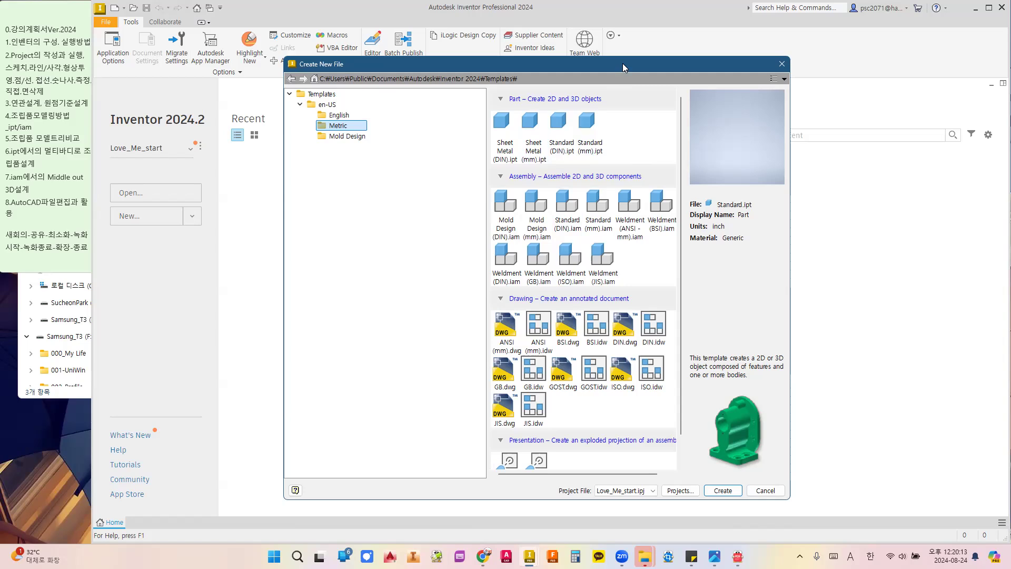
{"action": "left_click_drag", "start_coordinate": [622, 63], "coordinate": [624, 28]}
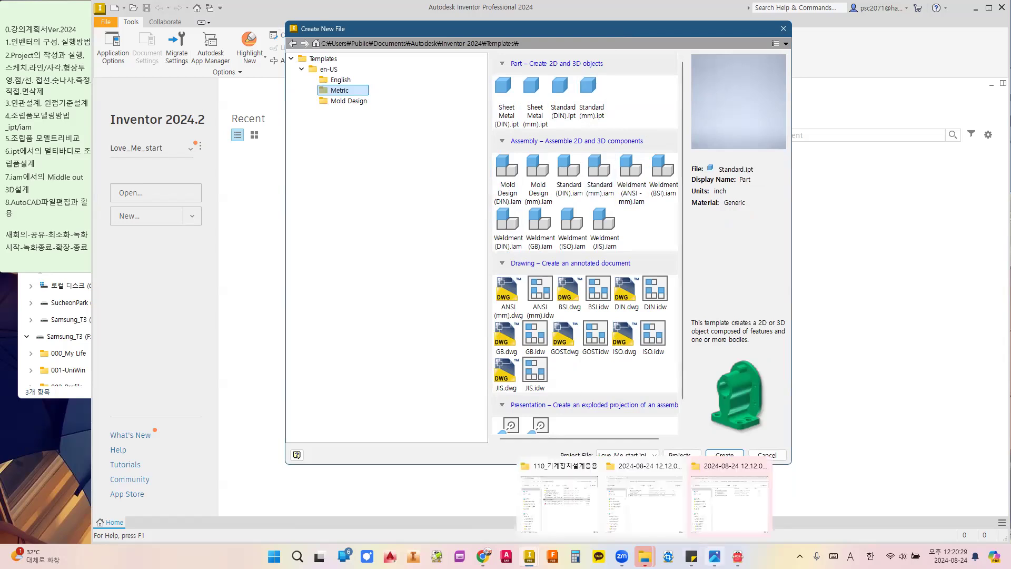
View the weekly course plan in the image 20240813_100057.png and close it.
{"action": "left_click", "coordinate": [708, 547]}
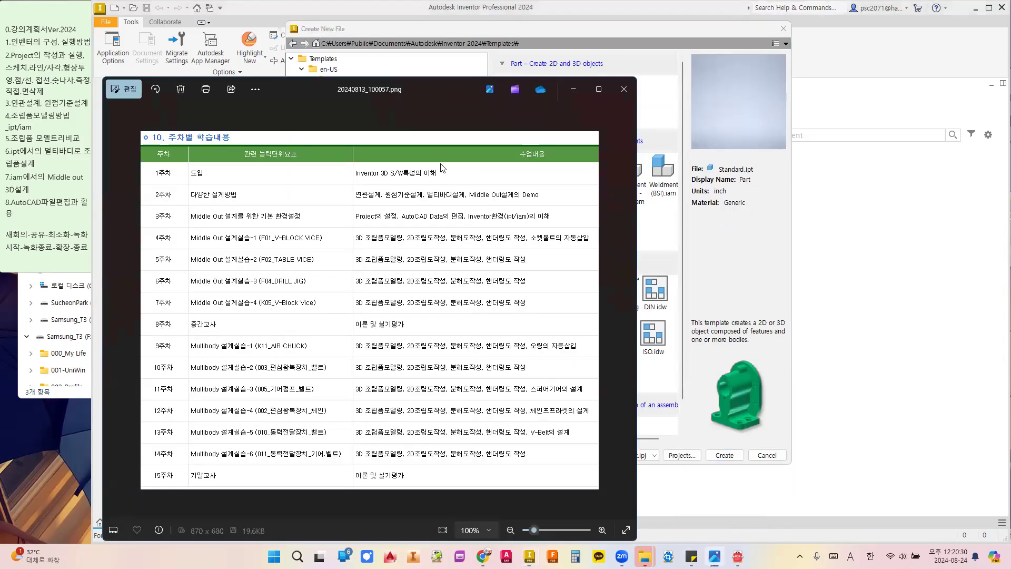
{"action": "left_click_drag", "start_coordinate": [426, 94], "coordinate": [548, 58]}
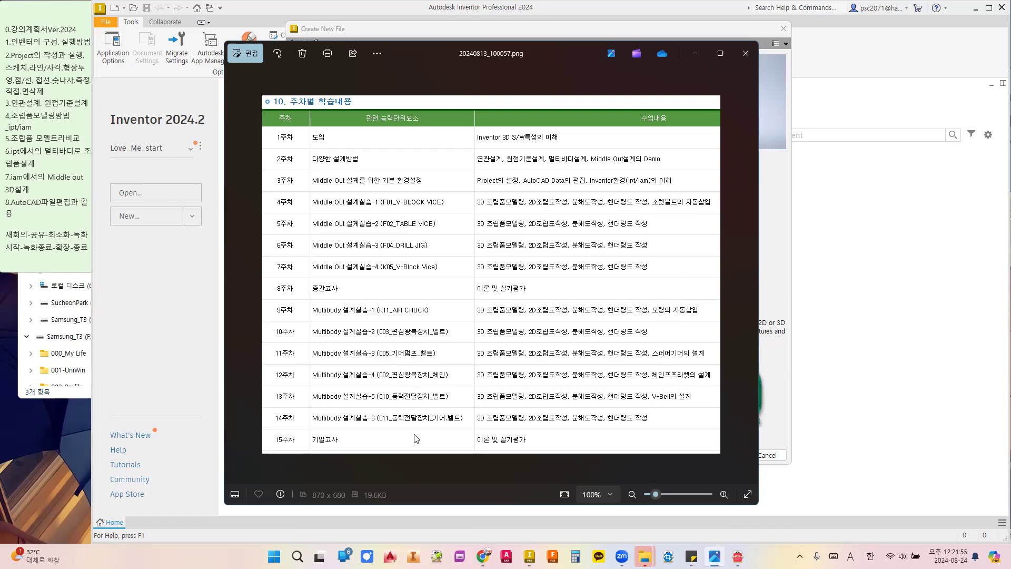
{"action": "left_click", "coordinate": [744, 52]}
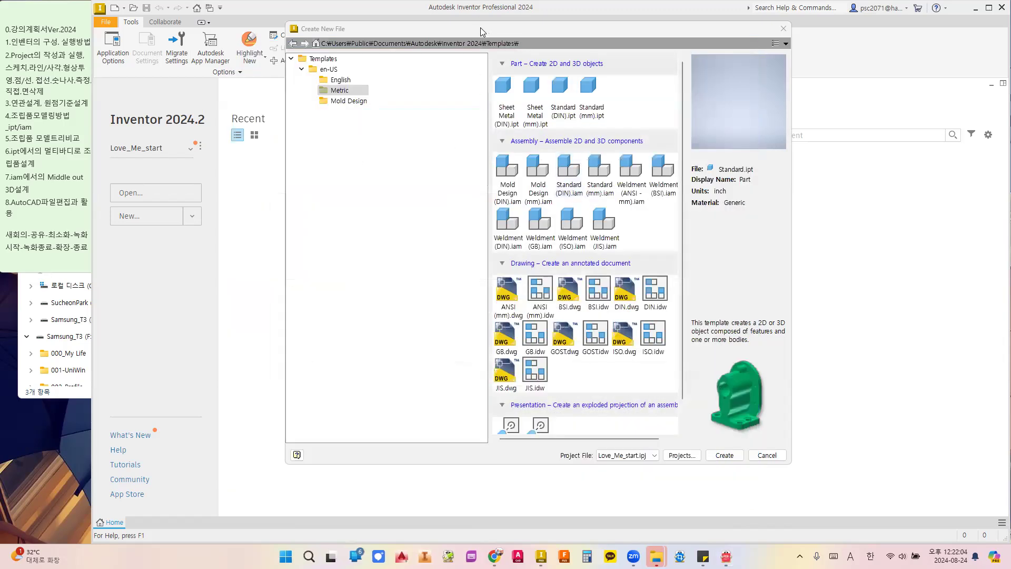
Cancel creating the new file and minimize all Inventor windows and the PDF viewer to reveal the 110_기계장치설계응용 folder.
{"action": "left_click_drag", "start_coordinate": [480, 28], "coordinate": [456, 98]}
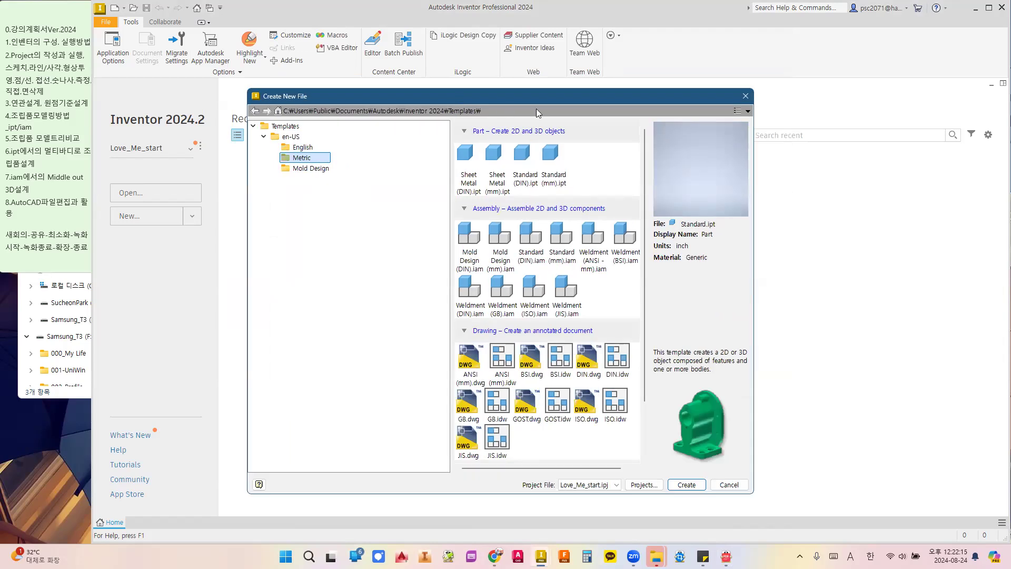
{"action": "left_click", "coordinate": [745, 95]}
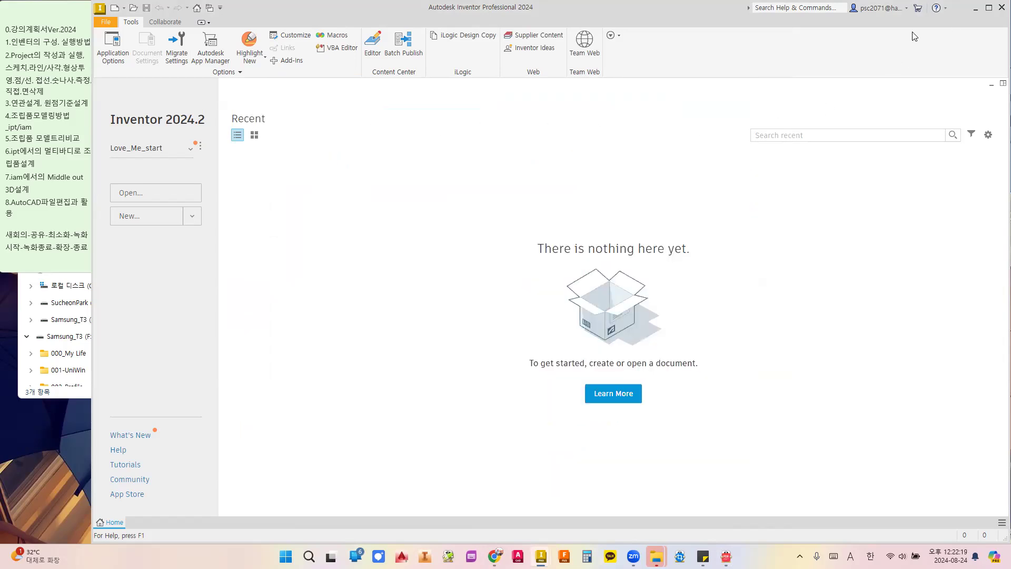
{"action": "left_click", "coordinate": [974, 11]}
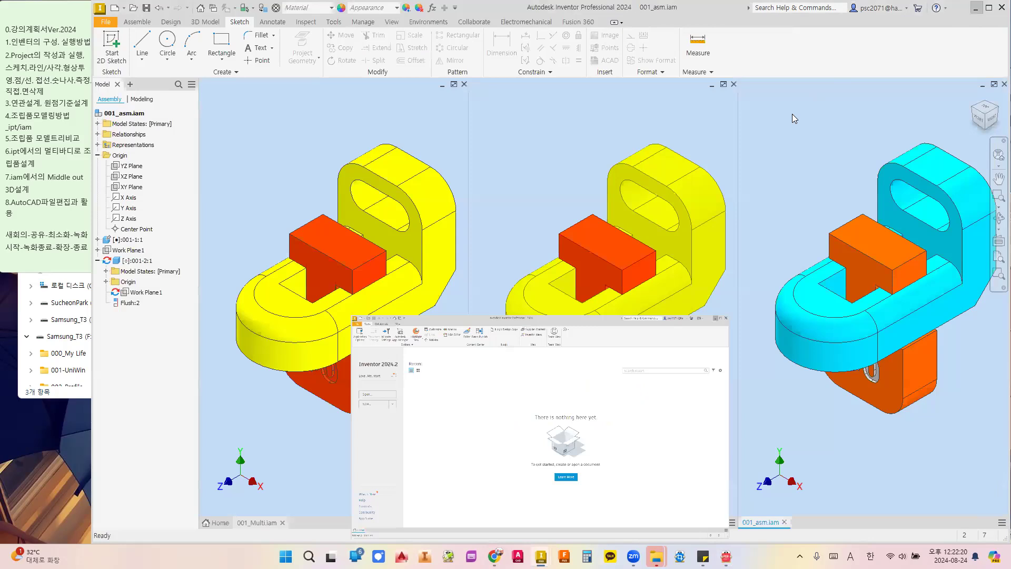
{"action": "left_click", "coordinate": [975, 10]}
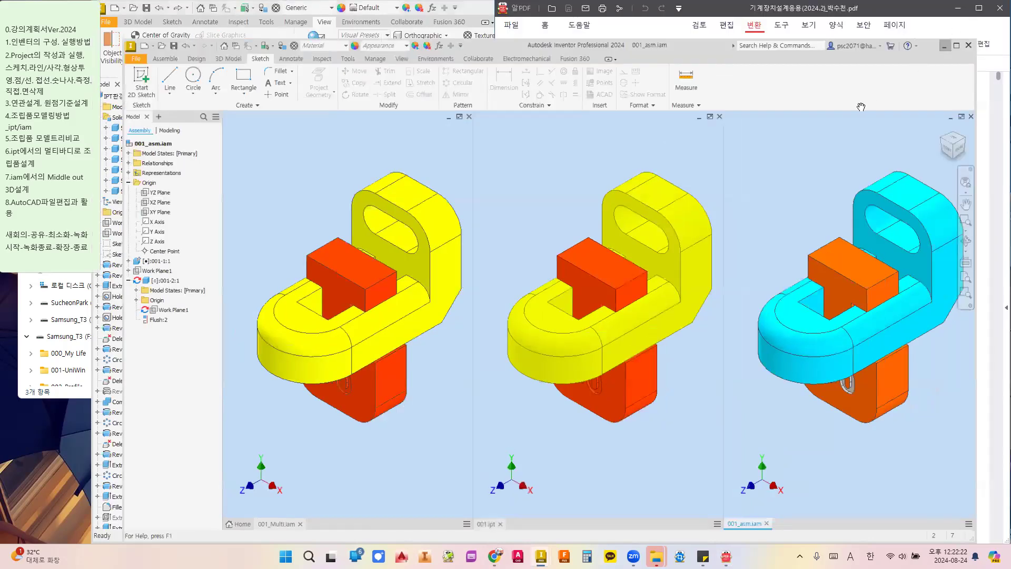
{"action": "left_click", "coordinate": [957, 7]}
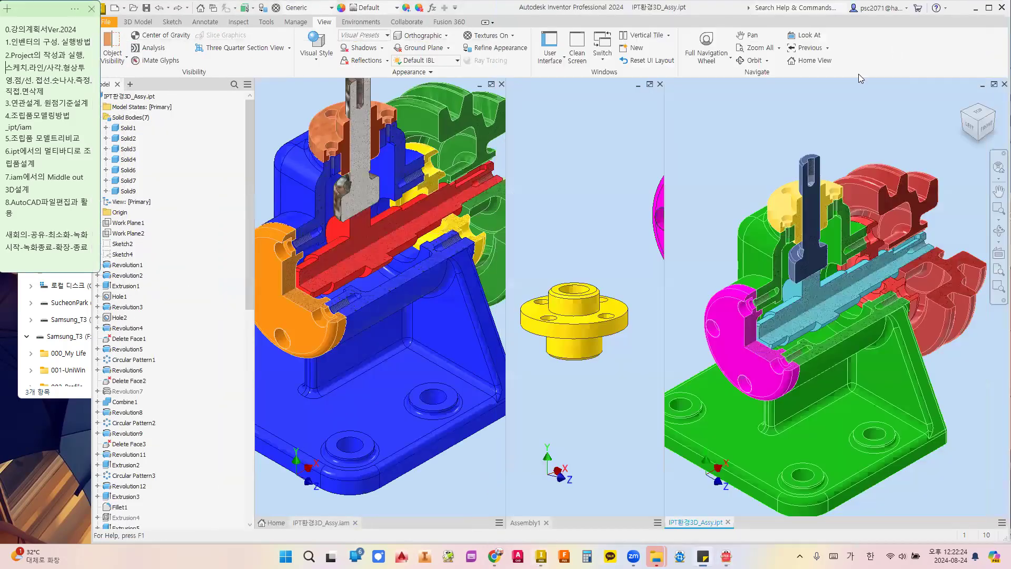
{"action": "left_click", "coordinate": [972, 7]}
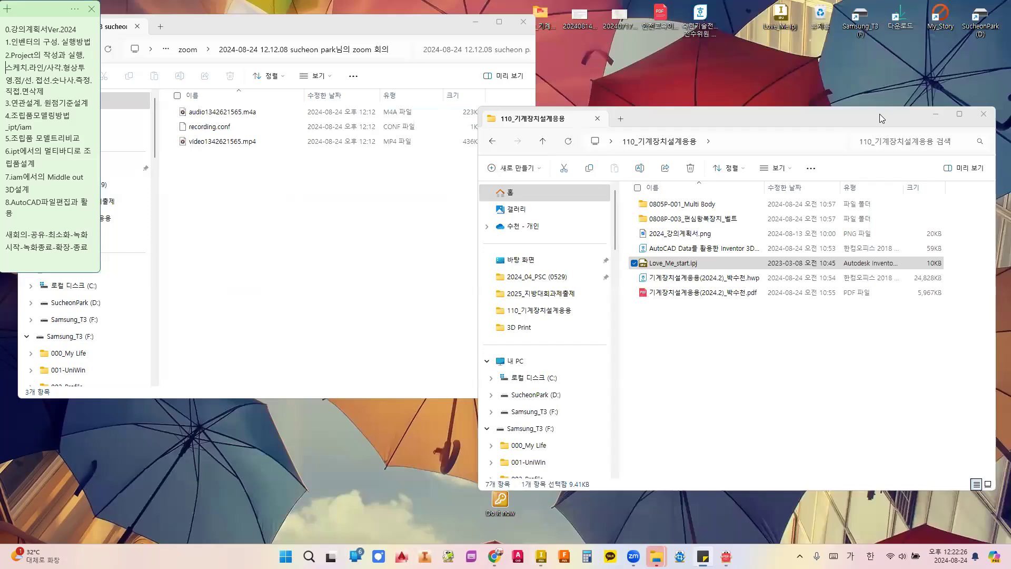
Open the 0805P-001_Multi Body folder and its 3D Print subfolder to look at the files inside.
{"action": "left_click_drag", "start_coordinate": [879, 114], "coordinate": [806, 116]}
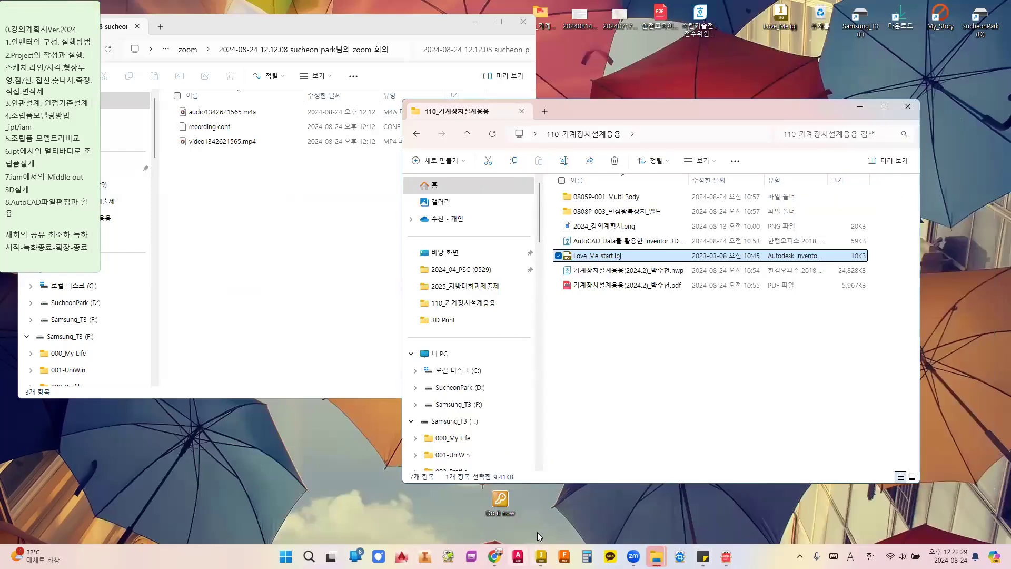
{"action": "mouse_move", "coordinate": [541, 556]}
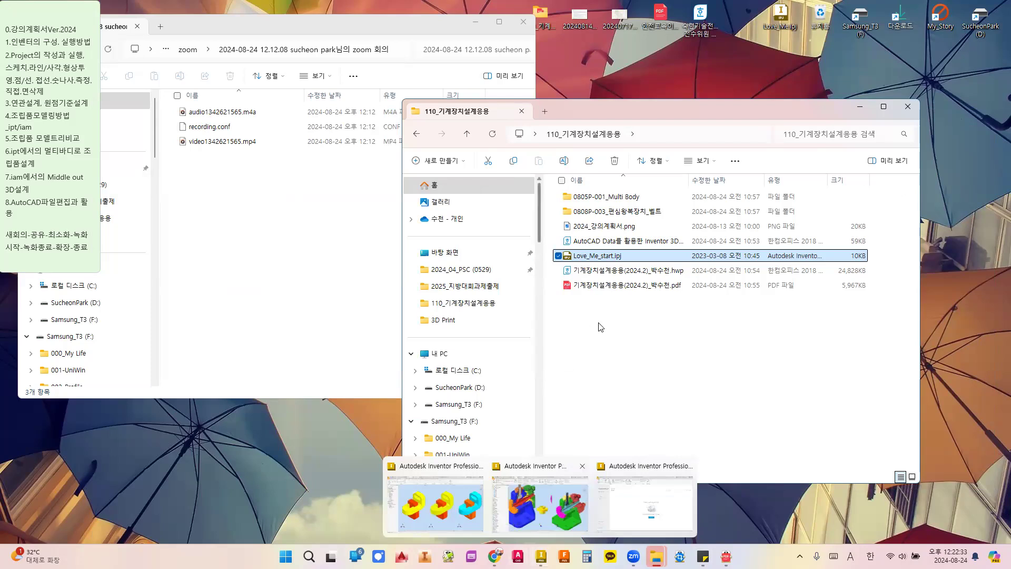
{"action": "left_click", "coordinate": [605, 197]}
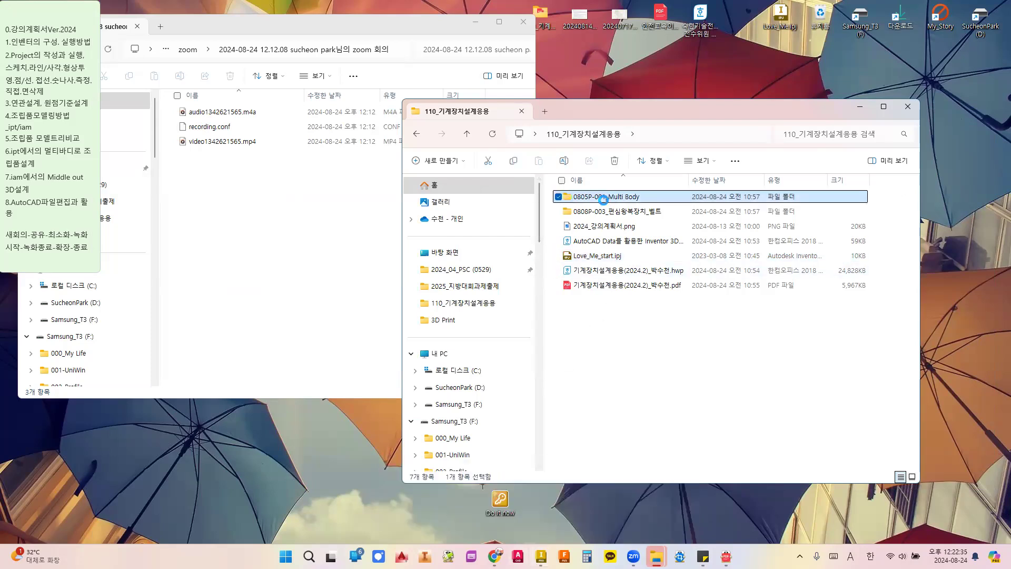
{"action": "double_click", "coordinate": [605, 198]}
{"action": "left_click", "coordinate": [593, 200]}
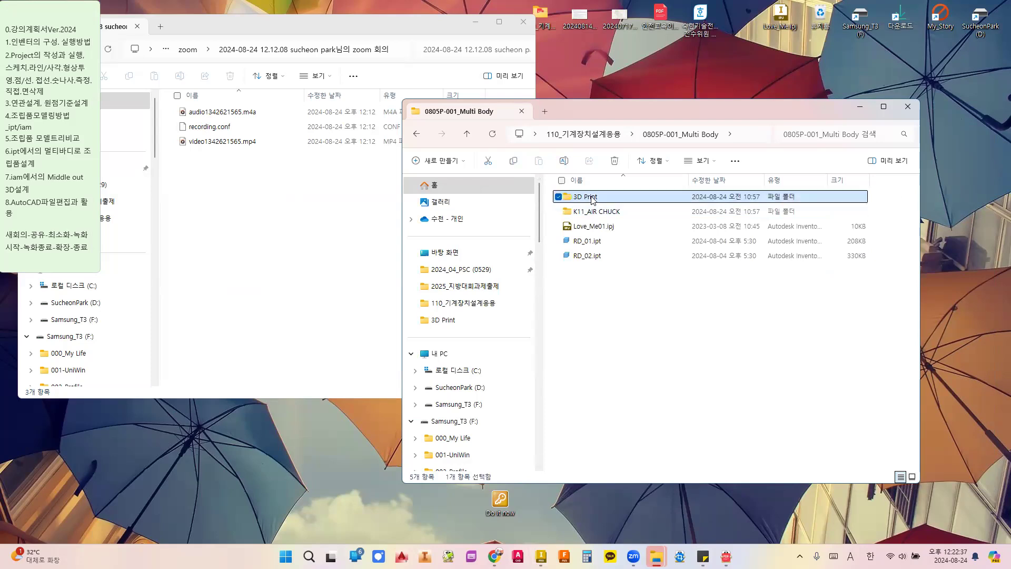
{"action": "double_click", "coordinate": [593, 199]}
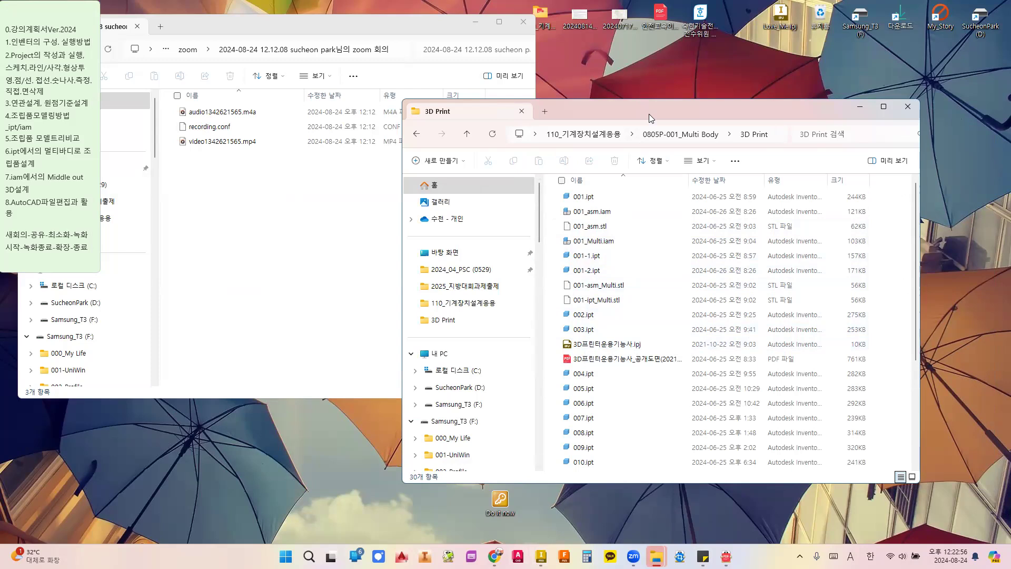
{"action": "left_click_drag", "start_coordinate": [650, 118], "coordinate": [689, 62]}
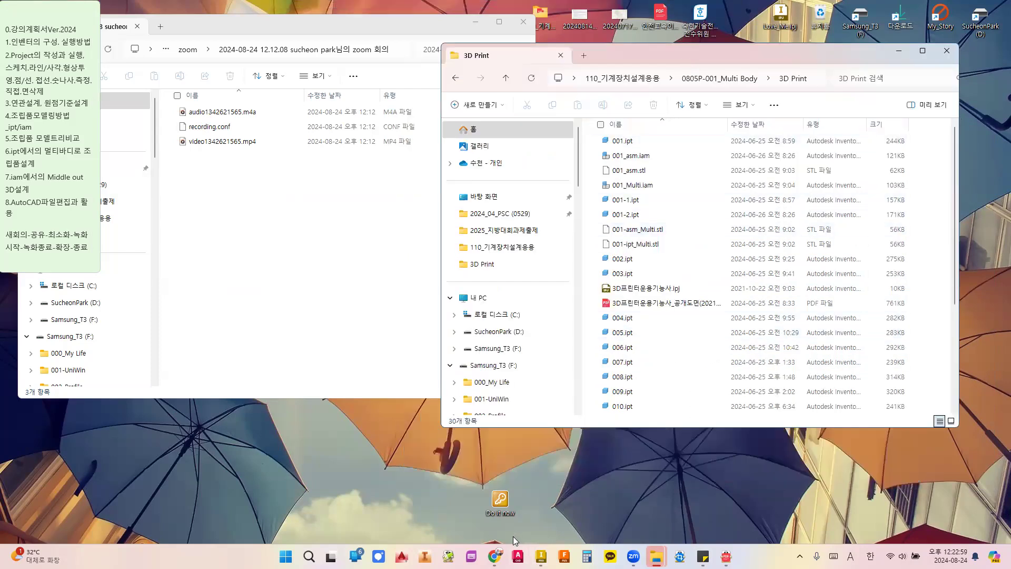
{"action": "mouse_move", "coordinate": [545, 543]}
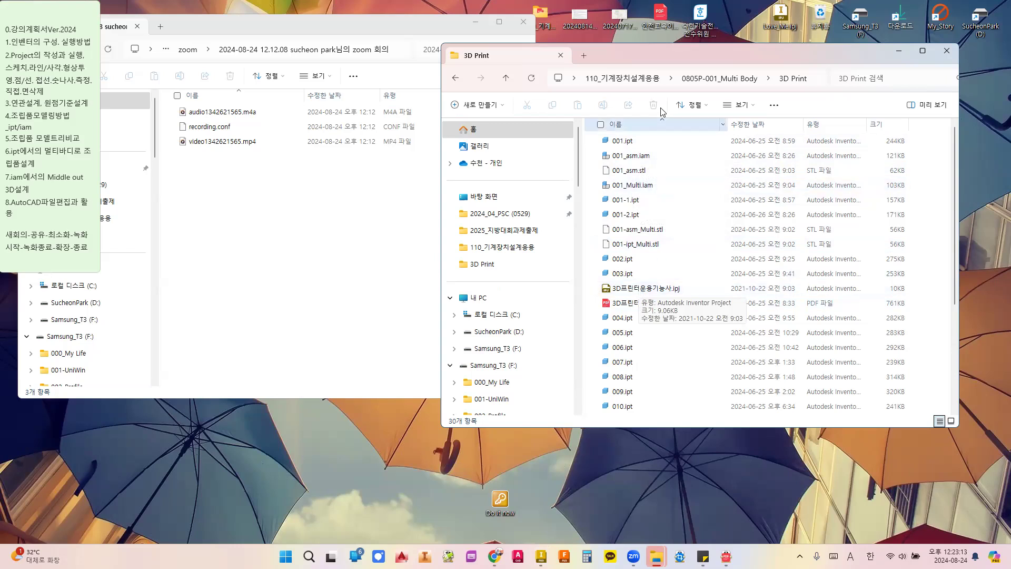
{"action": "left_click_drag", "start_coordinate": [651, 50], "coordinate": [661, 44]}
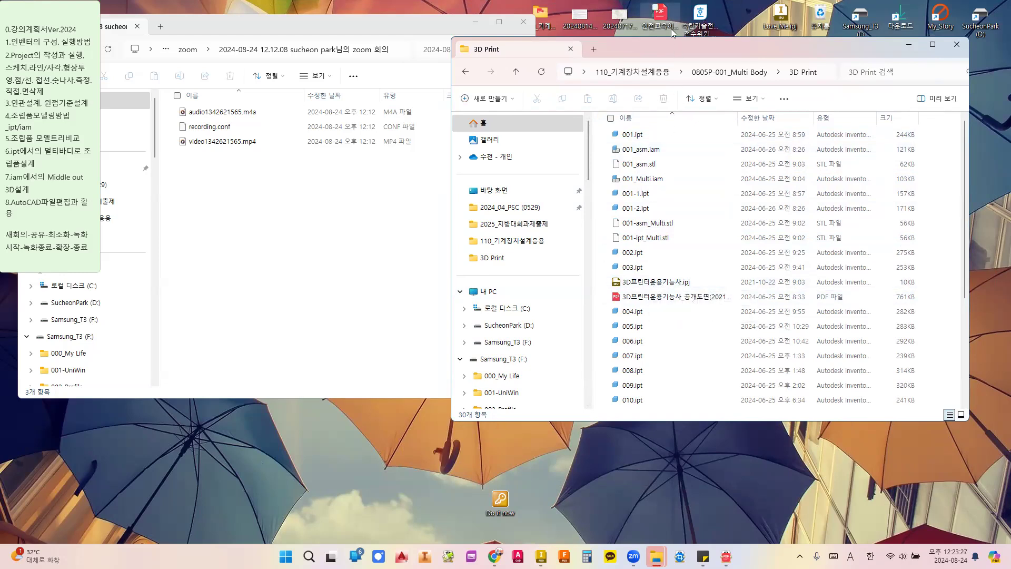
{"action": "left_click_drag", "start_coordinate": [629, 70], "coordinate": [566, 99]}
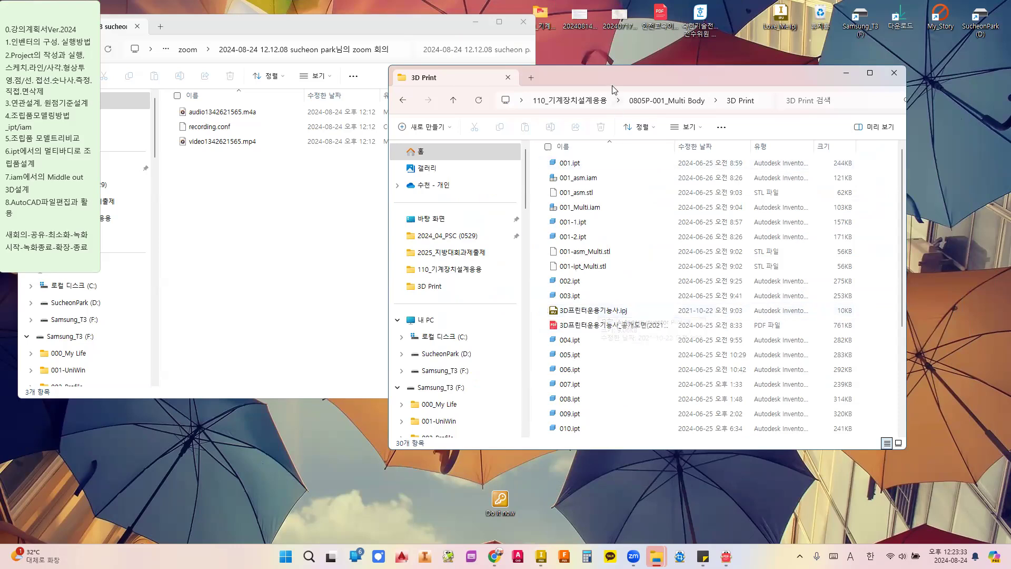
{"action": "left_click_drag", "start_coordinate": [612, 81], "coordinate": [612, 72]}
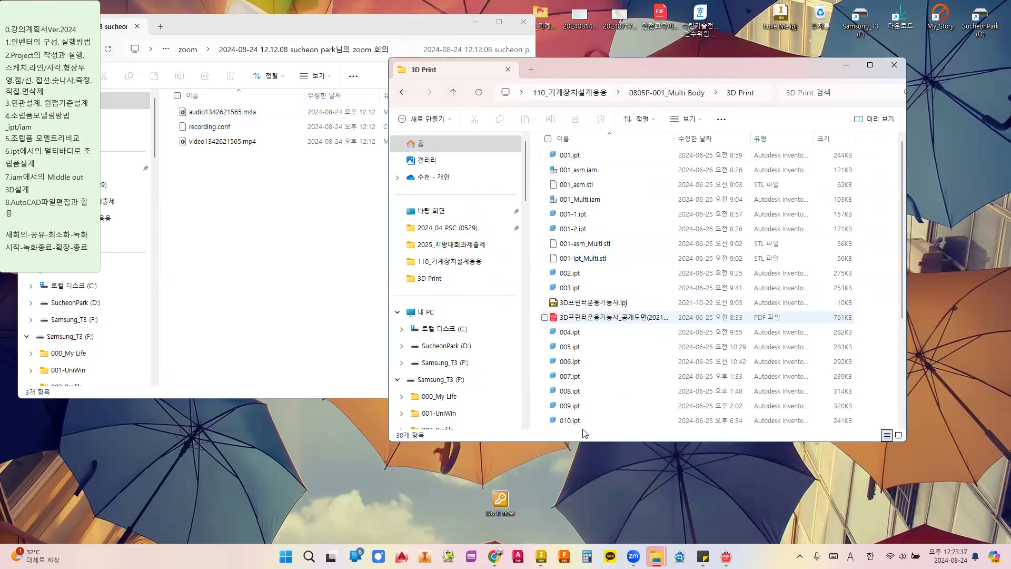
Switch to the Inventor window without open documents and show its project settings.
{"action": "mouse_move", "coordinate": [541, 556]}
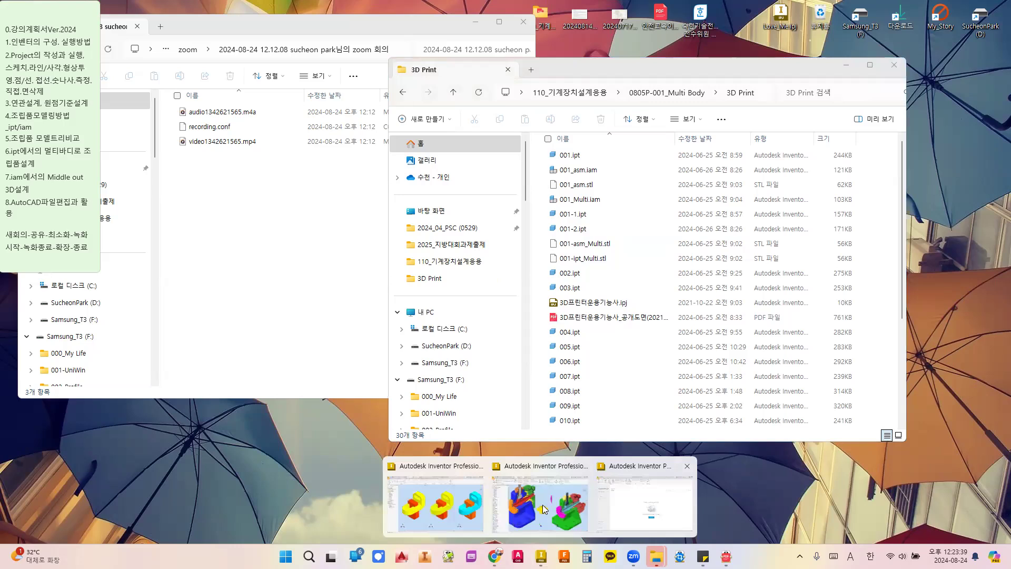
{"action": "left_click", "coordinate": [543, 505]}
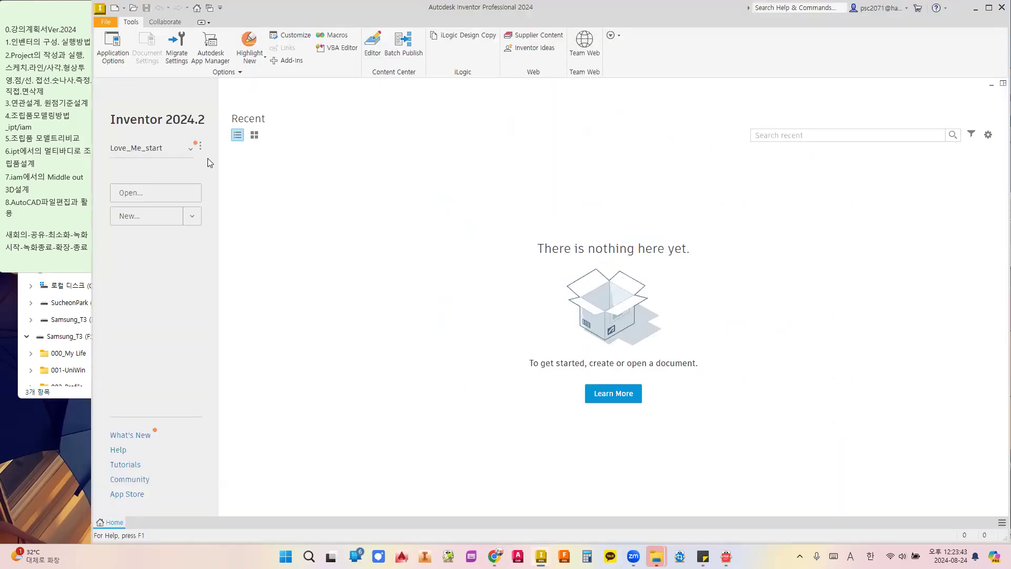
{"action": "left_click", "coordinate": [200, 145]}
{"action": "left_click", "coordinate": [227, 175]}
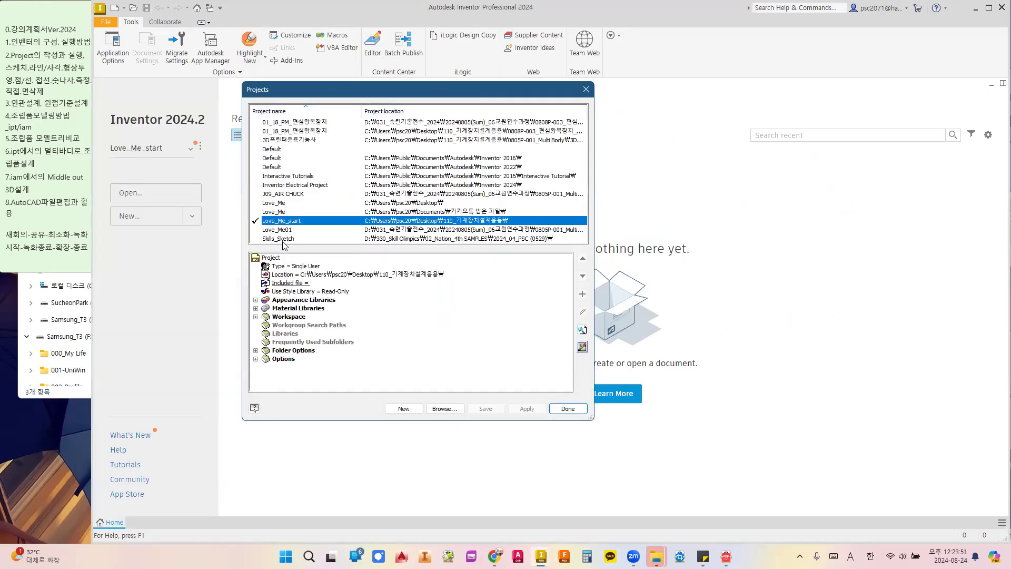
Examine the locations and settings of several listed projects, including Love_Me and Love_Me_start.
{"action": "left_click", "coordinate": [281, 203]}
{"action": "left_click", "coordinate": [277, 185]}
{"action": "left_click", "coordinate": [272, 166]}
{"action": "left_click", "coordinate": [269, 149]}
{"action": "left_click", "coordinate": [270, 121]}
{"action": "left_click", "coordinate": [274, 158]}
{"action": "left_click", "coordinate": [273, 204]}
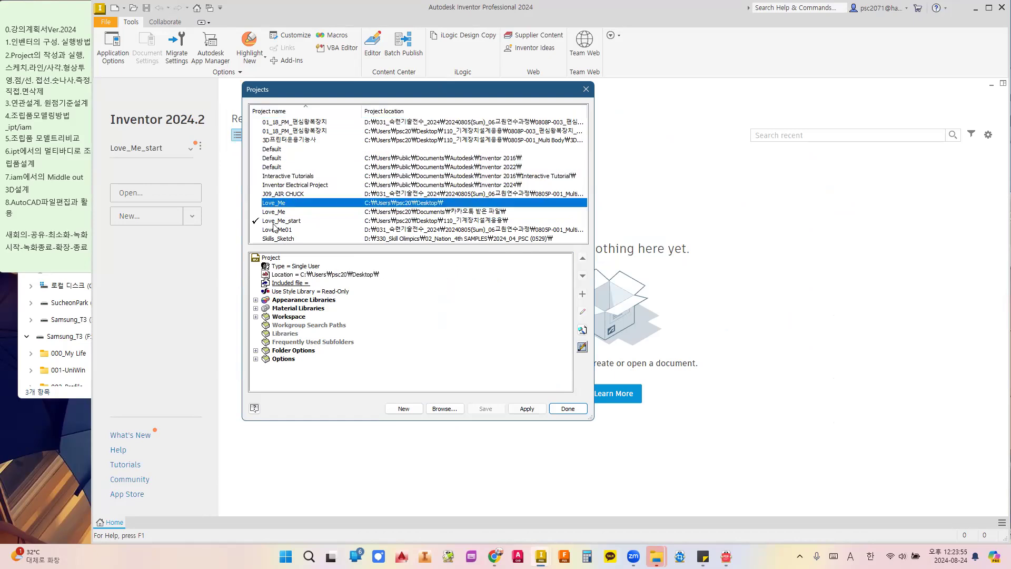
{"action": "left_click", "coordinate": [264, 221]}
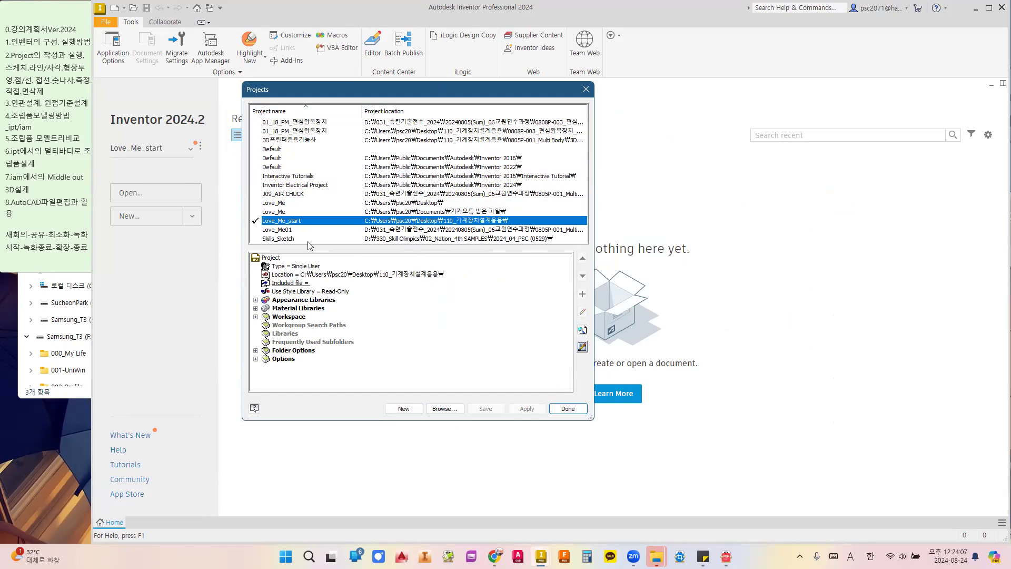
Compare the locations of the projects named Default, including those for Inventor 2016 and Inventor 2022.
{"action": "left_click", "coordinate": [273, 158]}
{"action": "left_click", "coordinate": [273, 167]}
{"action": "left_click", "coordinate": [273, 158]}
{"action": "left_click", "coordinate": [273, 149]}
{"action": "left_click", "coordinate": [273, 167]}
{"action": "left_click", "coordinate": [273, 158]}
{"action": "left_click", "coordinate": [274, 167]}
{"action": "left_click", "coordinate": [274, 151]}
{"action": "left_click", "coordinate": [273, 158]}
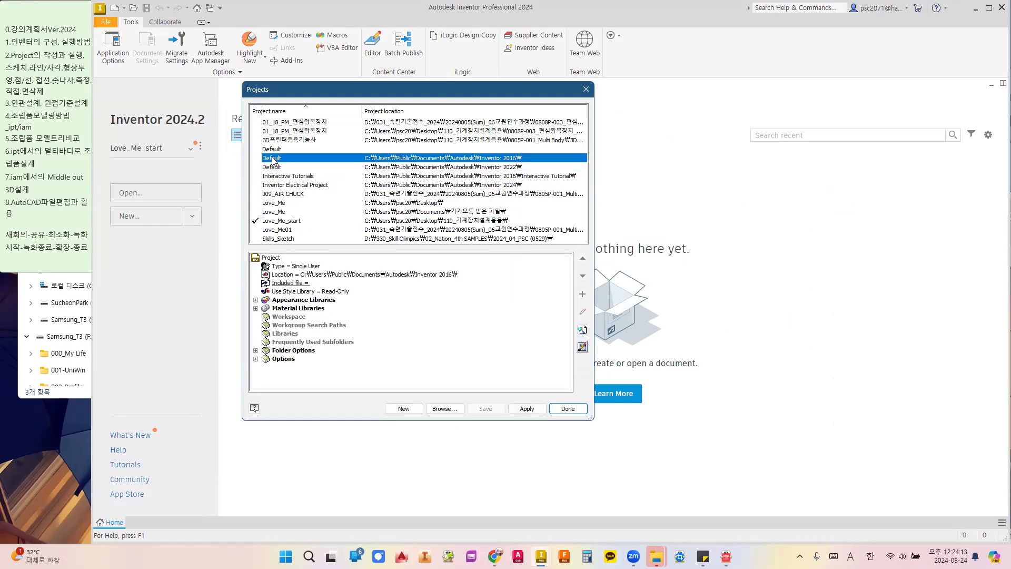
{"action": "left_click", "coordinate": [271, 167]}
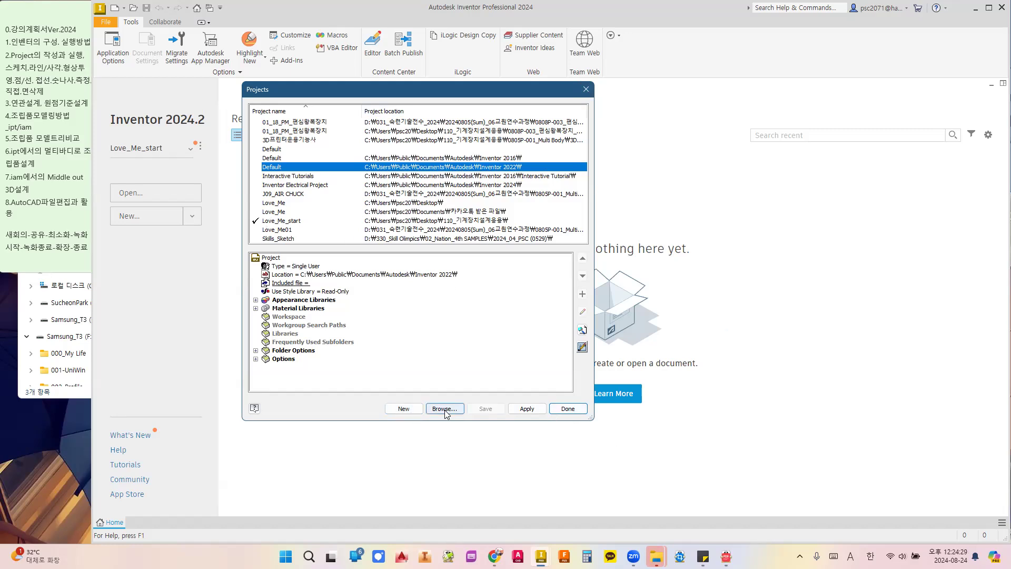
Start a new project of the New Single User Project type and continue to its file settings.
{"action": "left_click", "coordinate": [409, 413]}
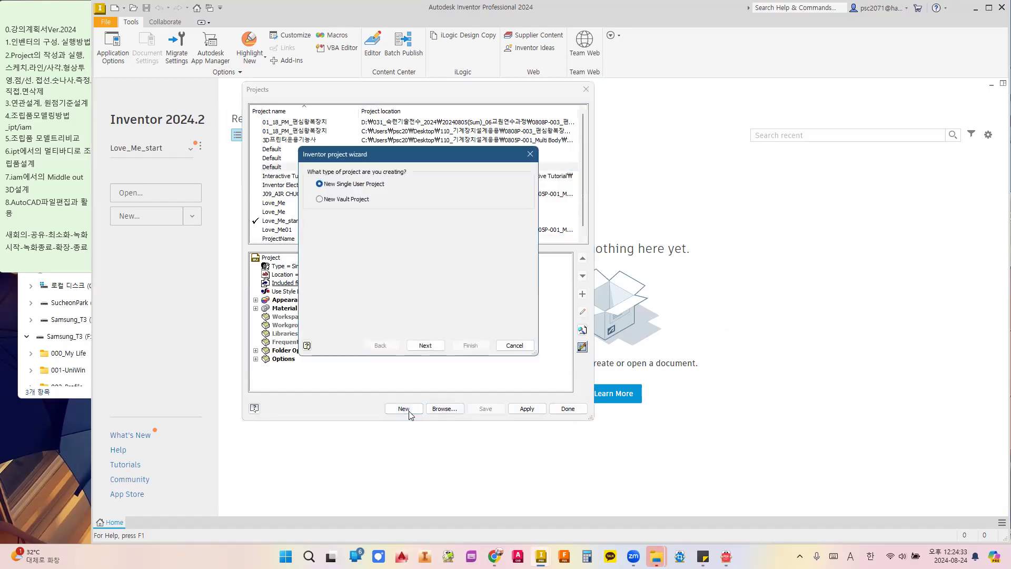
{"action": "left_click", "coordinate": [319, 184]}
{"action": "left_click", "coordinate": [435, 346]}
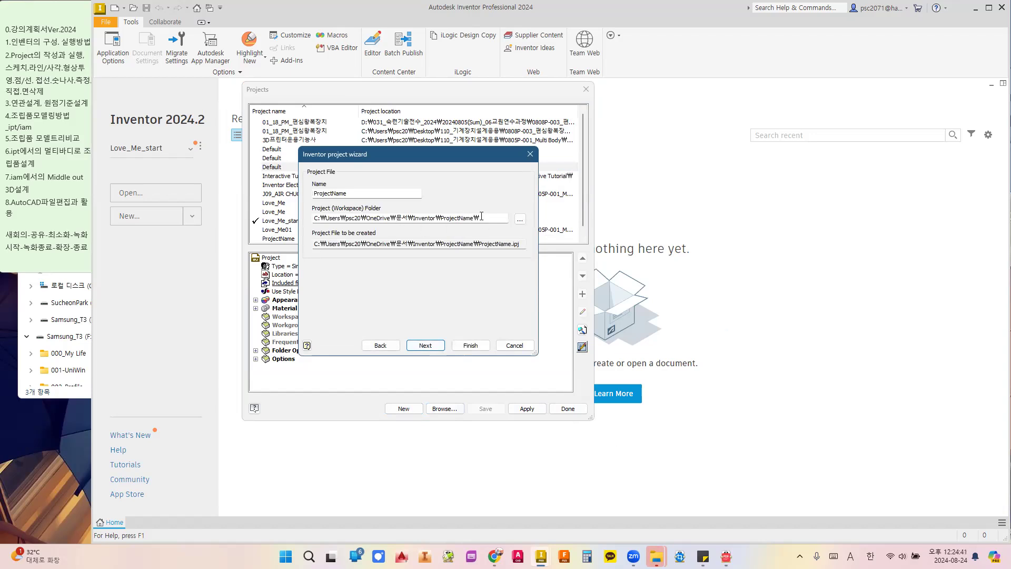
Set the new project's workspace folder to 110_기계장치설계응용 on the Desktop.
{"action": "left_click", "coordinate": [519, 219]}
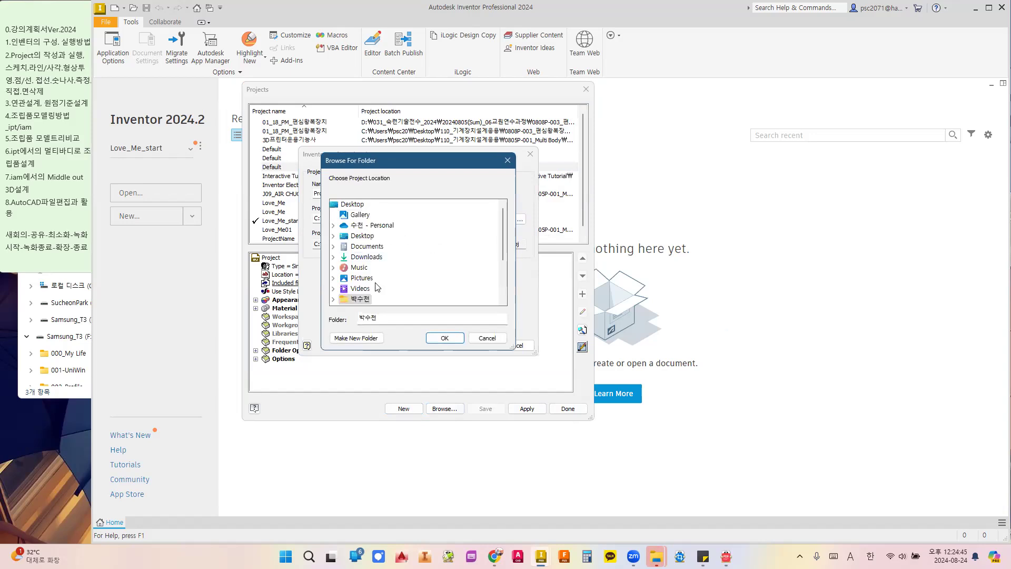
{"action": "scroll", "coordinate": [377, 287], "scroll_direction": "down", "scroll_amount": 2}
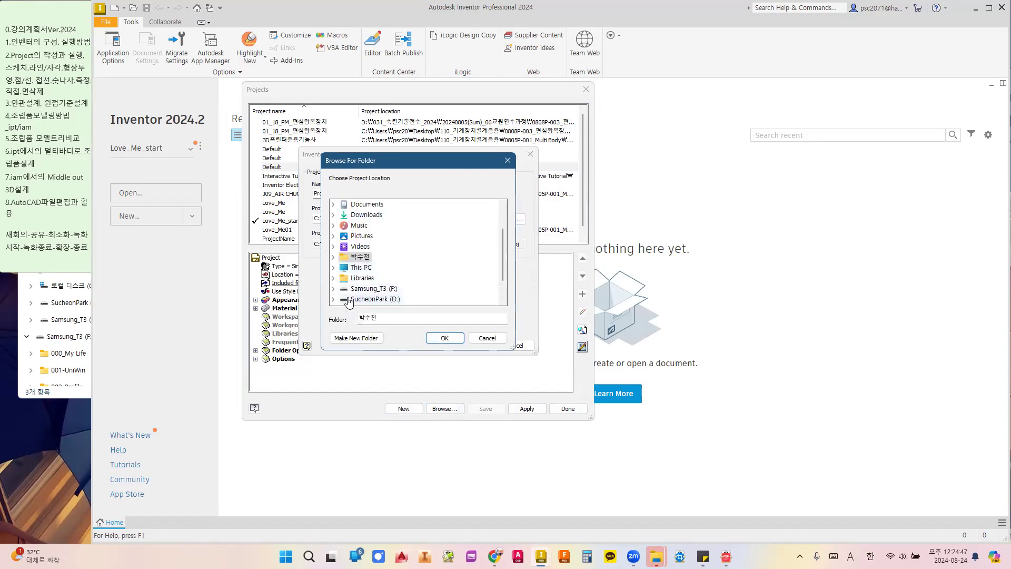
{"action": "scroll", "coordinate": [362, 266], "scroll_direction": "up", "scroll_amount": 2}
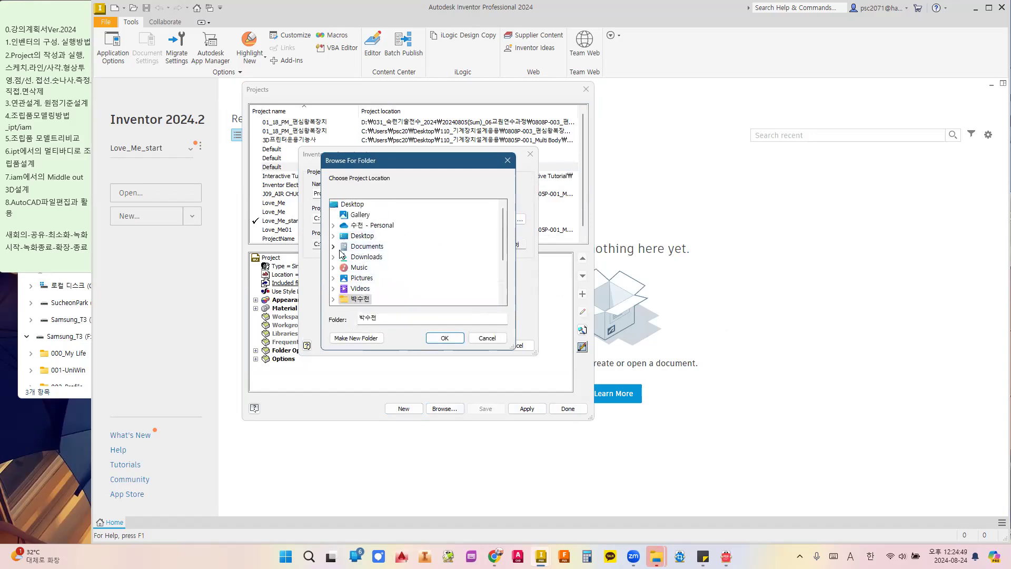
{"action": "left_click", "coordinate": [332, 236]}
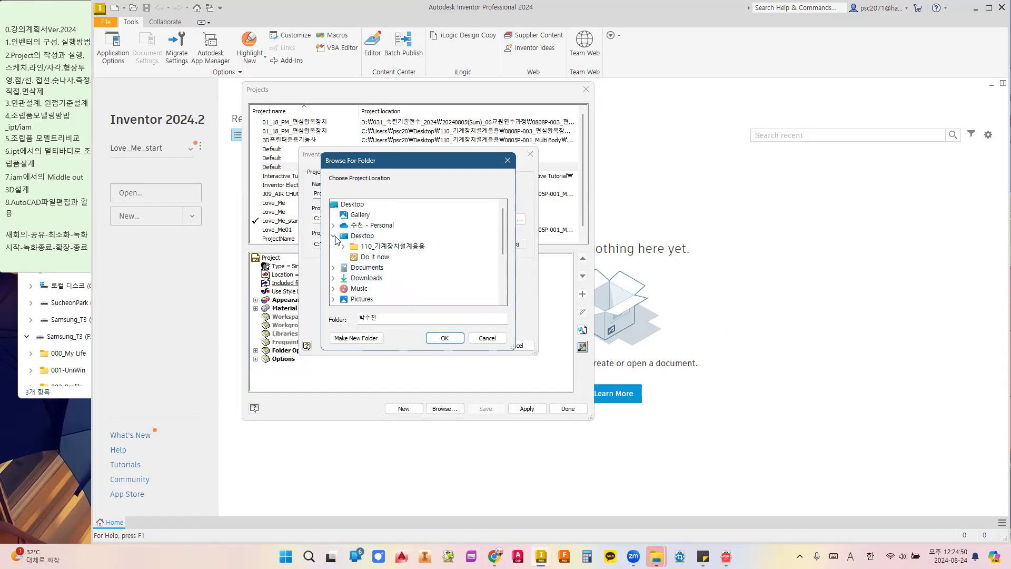
{"action": "double_click", "coordinate": [398, 247]}
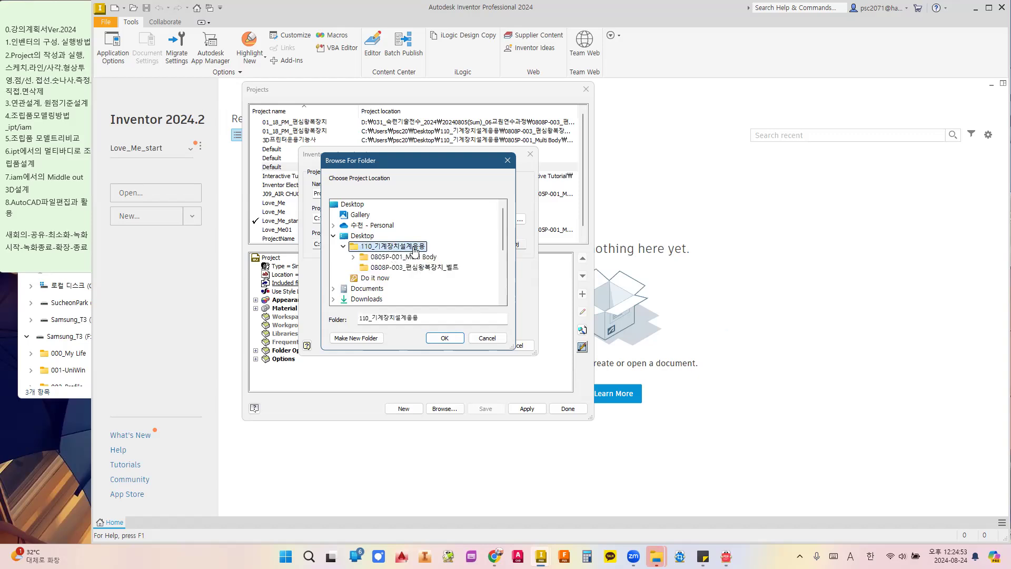
{"action": "left_click", "coordinate": [399, 317]}
{"action": "left_click_drag", "start_coordinate": [426, 318], "coordinate": [363, 318]}
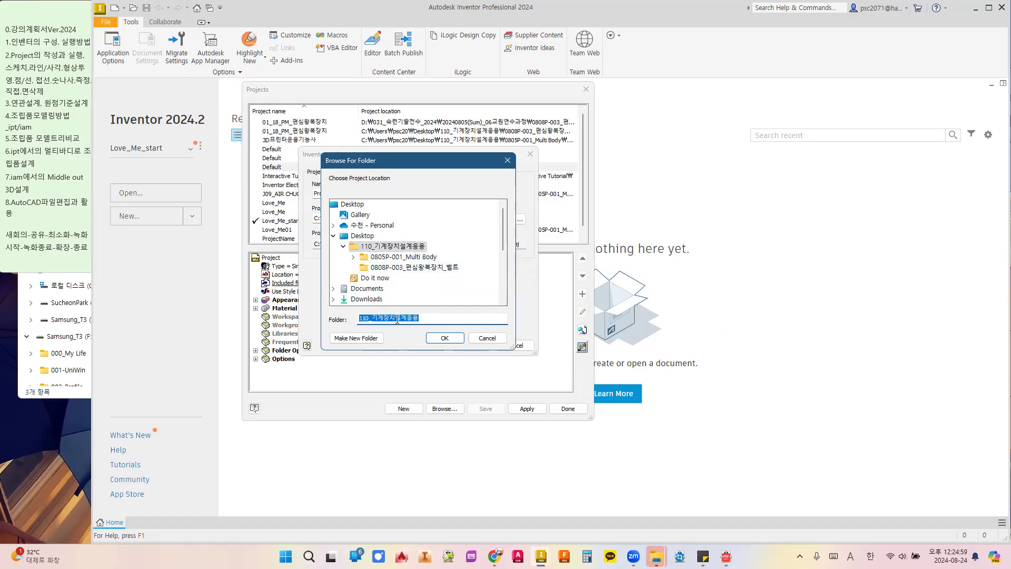
{"action": "left_click", "coordinate": [443, 338]}
Name the project 110_기계장치설계응용, finish creating it and close the project settings.
{"action": "double_click", "coordinate": [358, 194]}
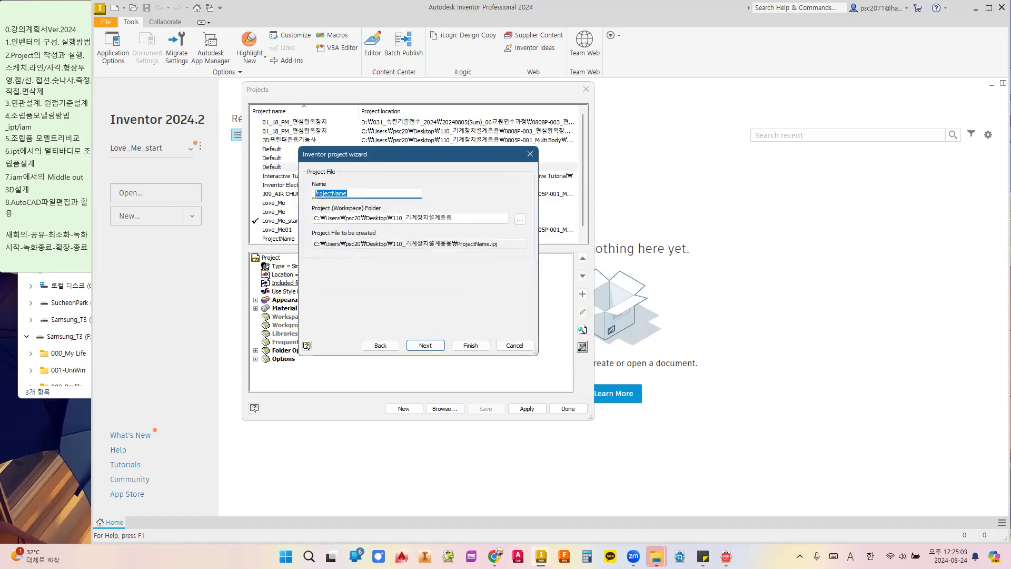
{"action": "type", "text": "110_기계장치설계응용"}
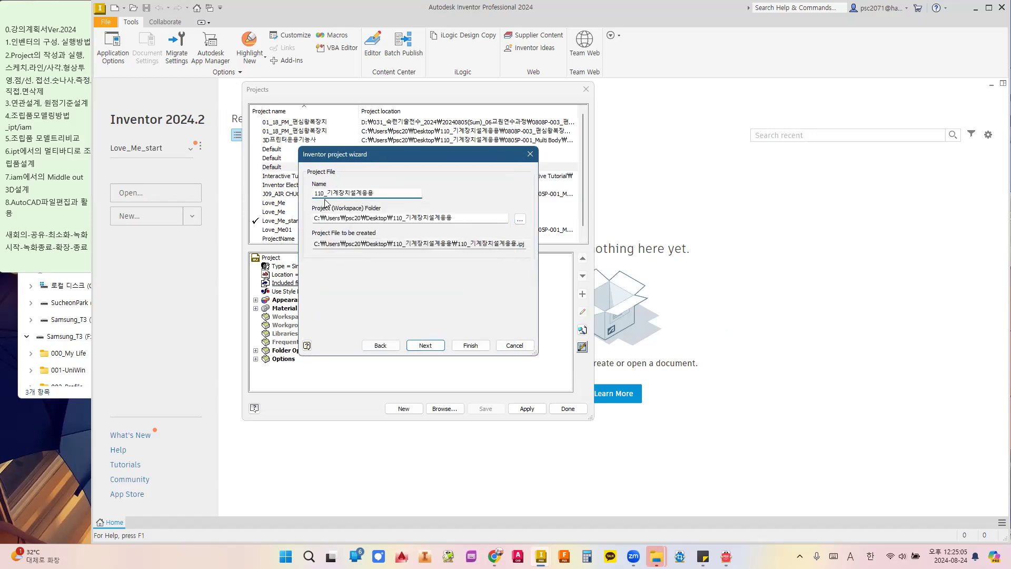
{"action": "left_click", "coordinate": [476, 346]}
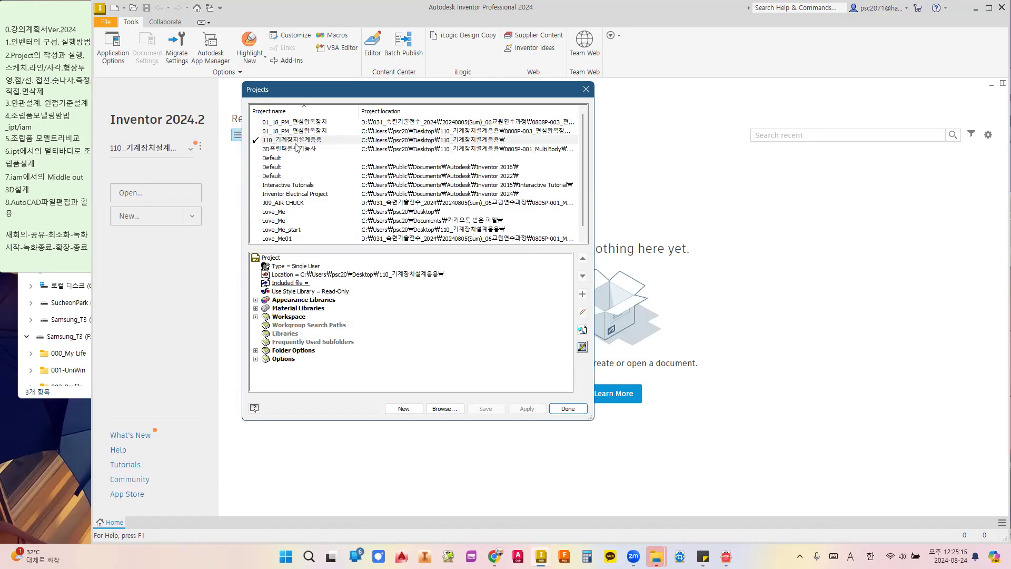
{"action": "left_click", "coordinate": [567, 409]}
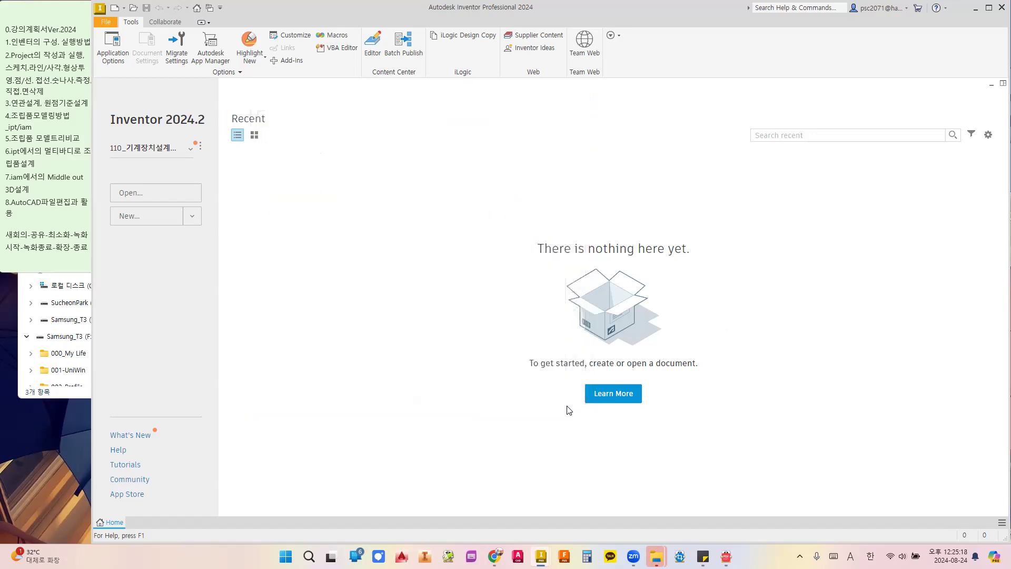
Check which workspace folder and project file are offered for opening files, then cancel without opening anything.
{"action": "left_click", "coordinate": [134, 9]}
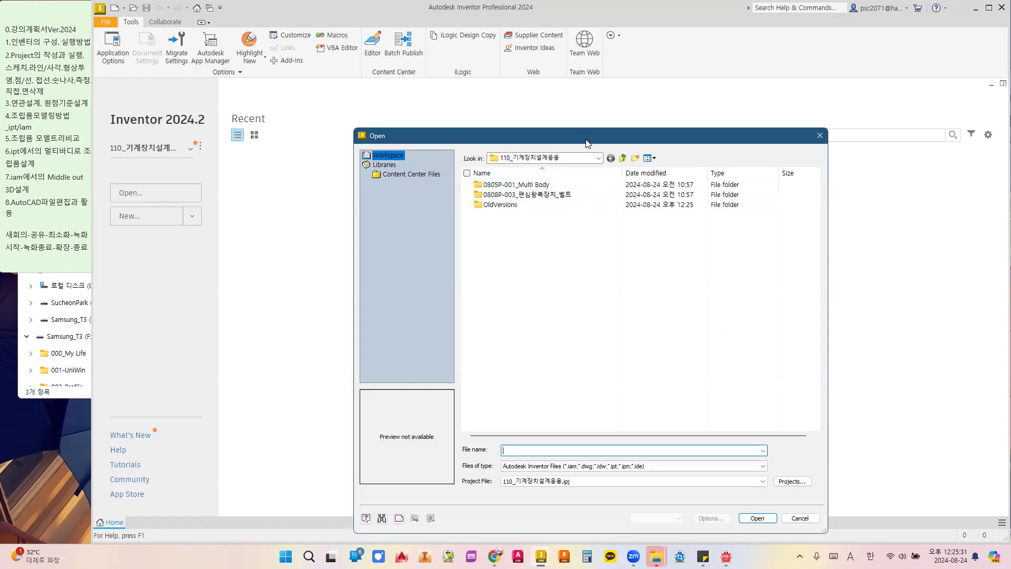
{"action": "left_click_drag", "start_coordinate": [588, 144], "coordinate": [549, 121]}
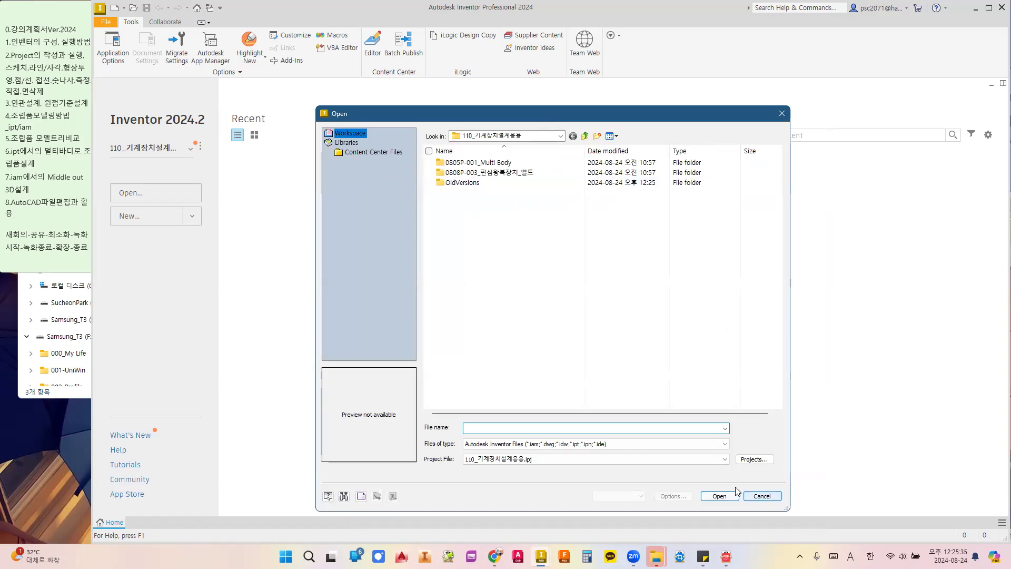
{"action": "left_click", "coordinate": [761, 495]}
Minimize Inventor and open the 110_기계장치설계응용 folder from the desktop to locate the project file 110_기계장치설계응용.ipj.
{"action": "left_click", "coordinate": [975, 9]}
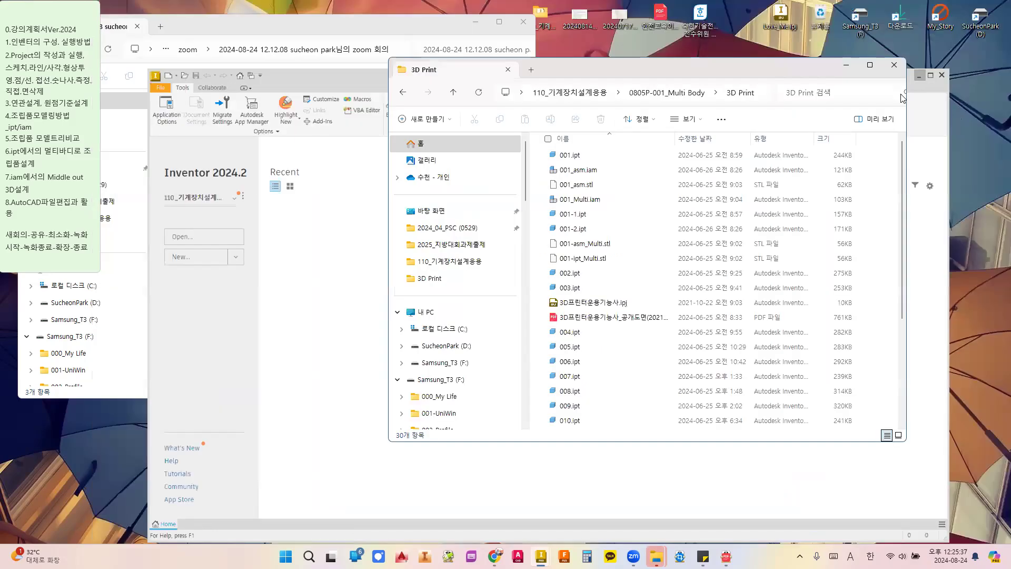
{"action": "left_click_drag", "start_coordinate": [811, 68], "coordinate": [699, 132]}
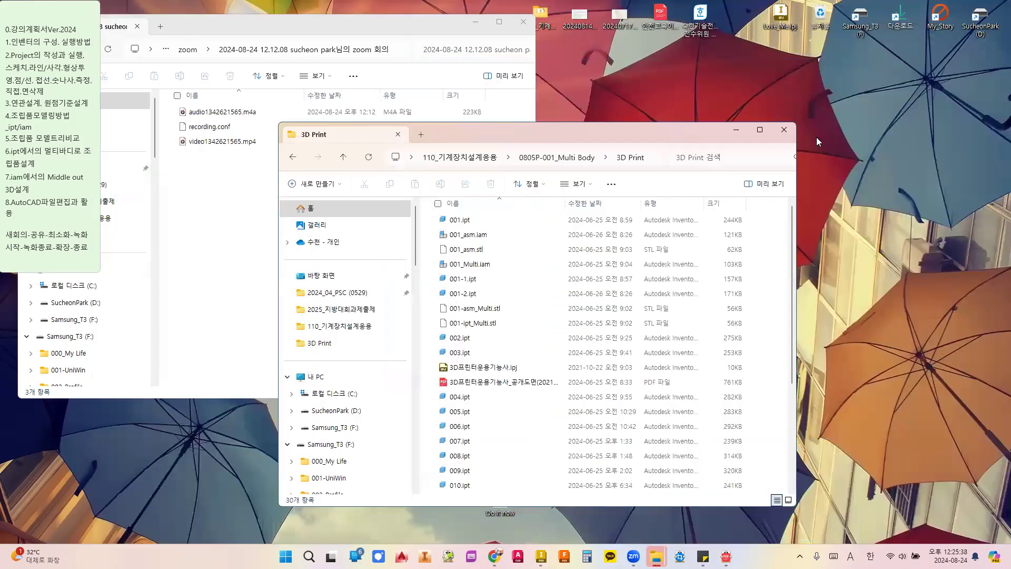
{"action": "left_click", "coordinate": [782, 130]}
{"action": "double_click", "coordinate": [541, 15]}
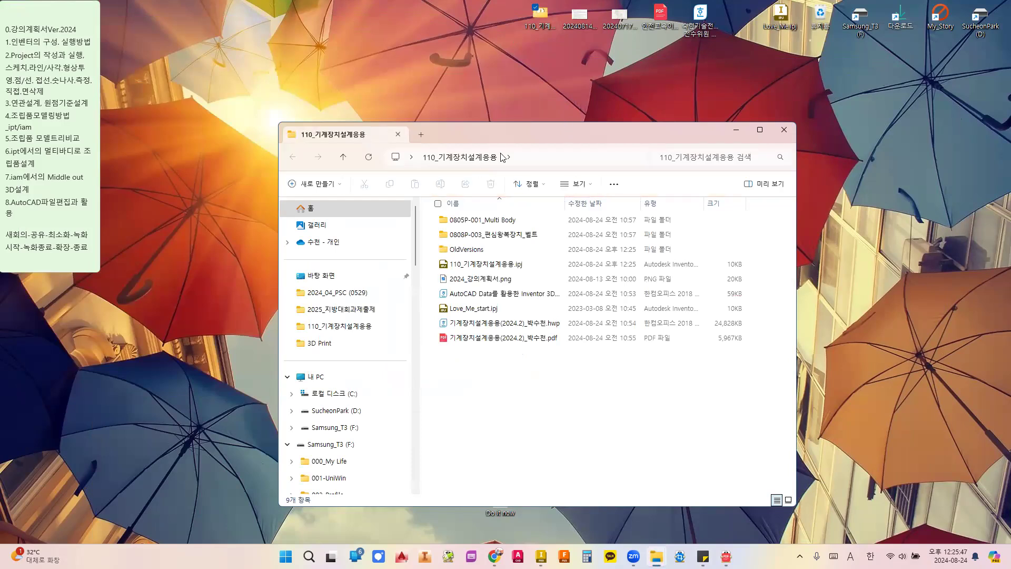
{"action": "left_click", "coordinate": [489, 265]}
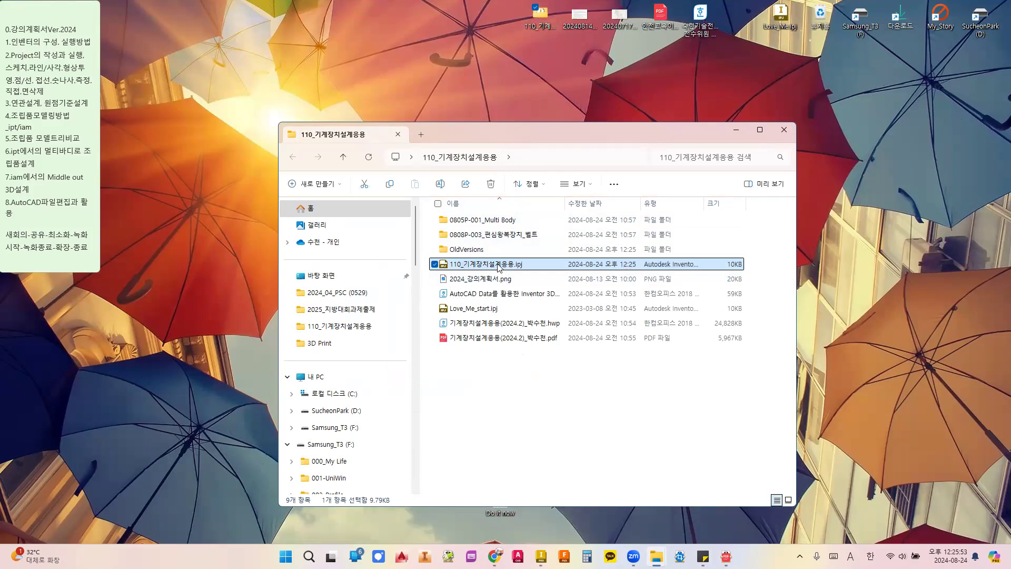
Close the running Inventor session and relaunch Inventor by opening the project file 110_기계장치설계응용.ipj from its folder.
{"action": "left_click", "coordinate": [467, 279]}
{"action": "left_click", "coordinate": [466, 266]}
{"action": "left_click", "coordinate": [488, 390]}
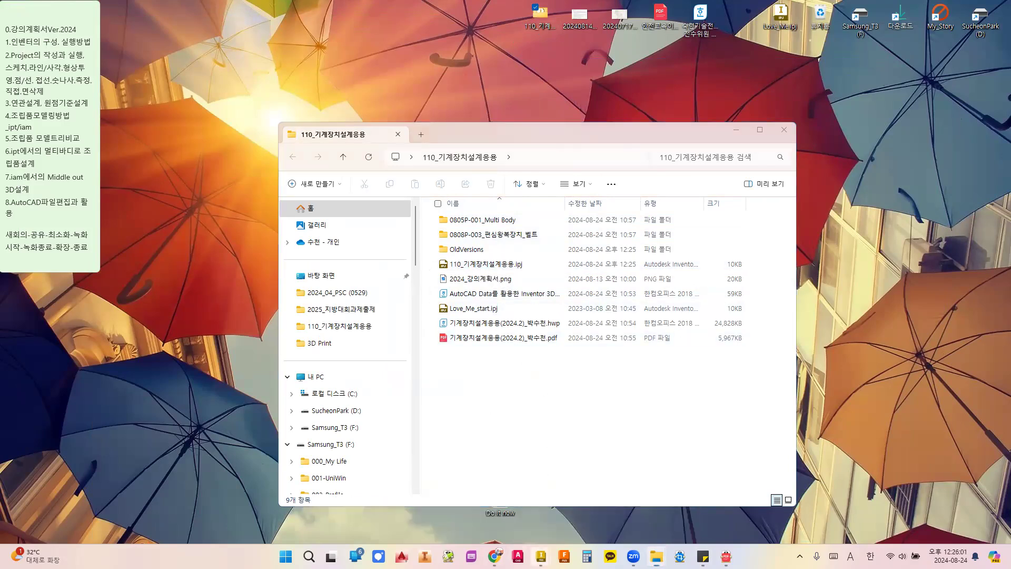
{"action": "left_click", "coordinate": [631, 474]}
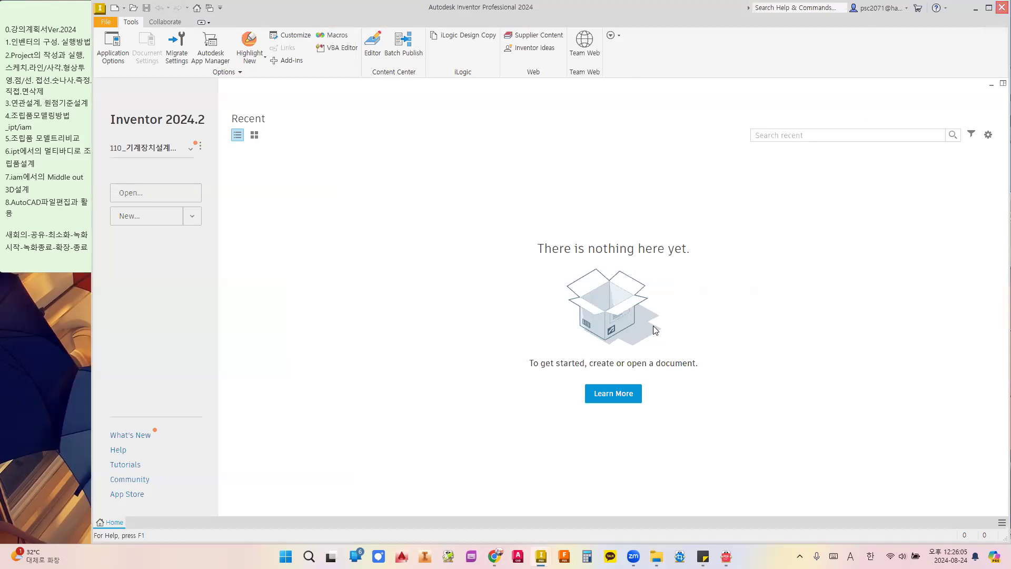
{"action": "left_click", "coordinate": [996, 10]}
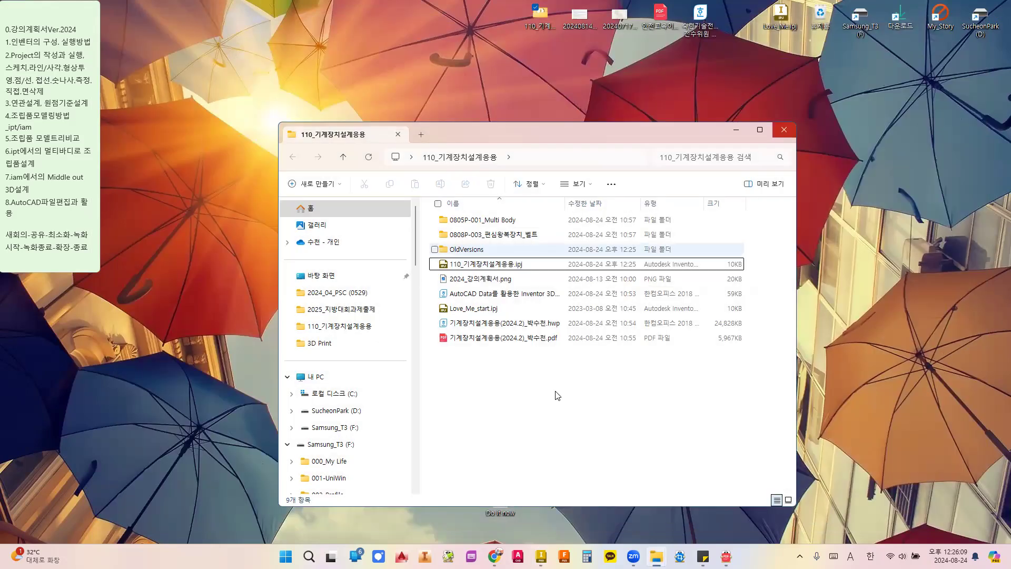
{"action": "left_click", "coordinate": [493, 267]}
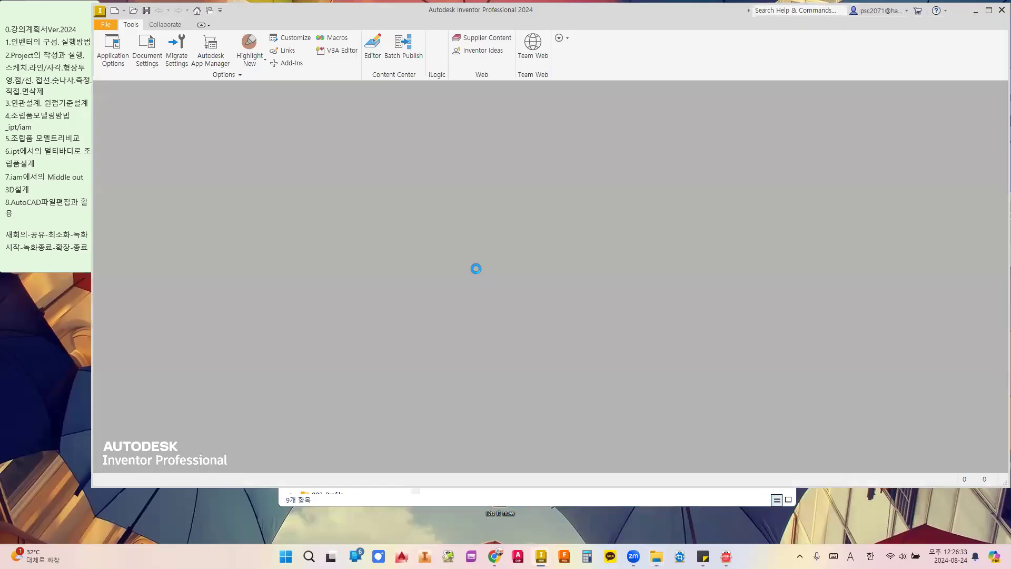
Copy the project file 110_기계장치설계응용.ipj into the 0805P-001_Multi Body subfolder.
{"action": "left_click", "coordinate": [498, 499]}
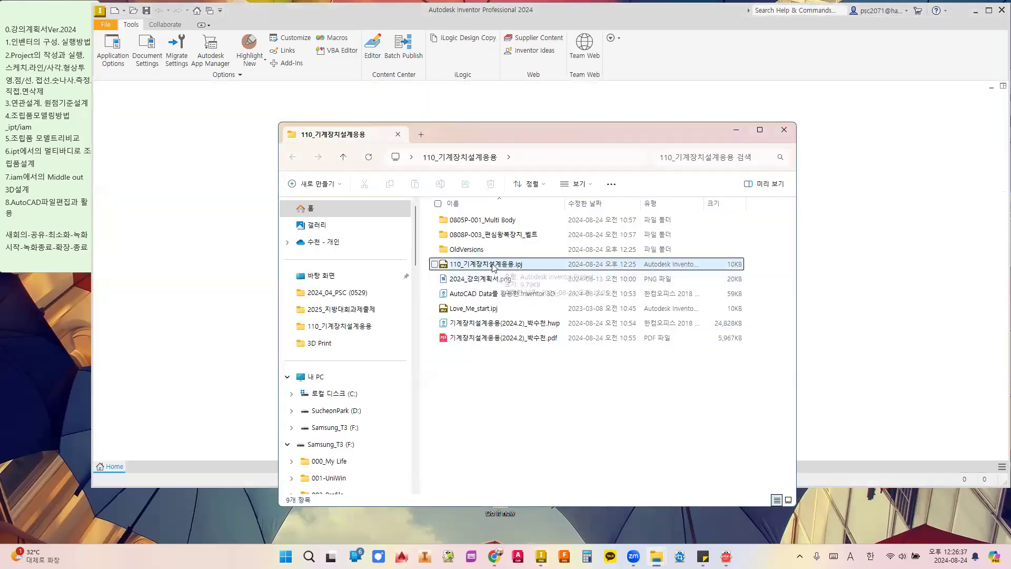
{"action": "left_click", "coordinate": [487, 268]}
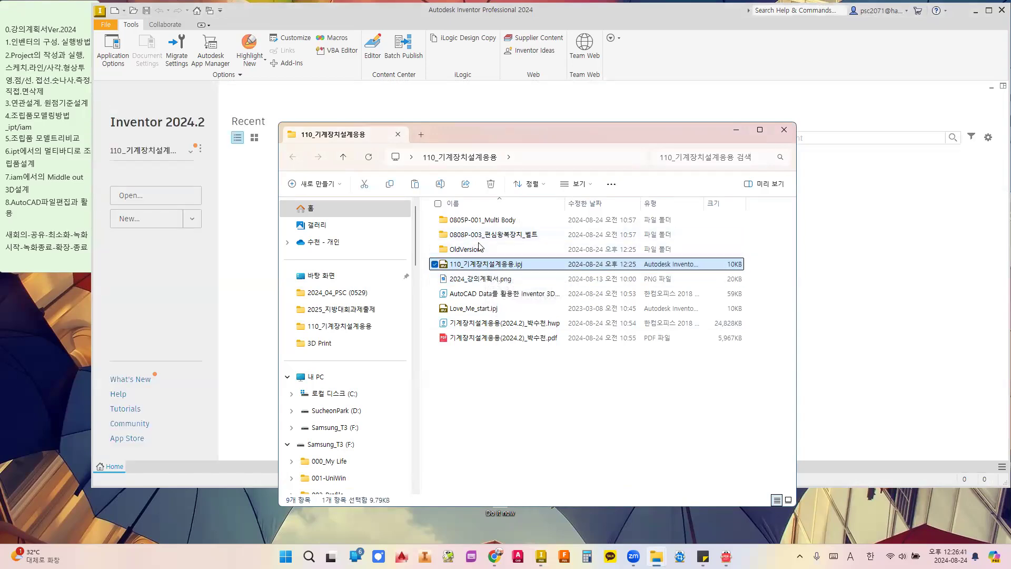
{"action": "double_click", "coordinate": [481, 220]}
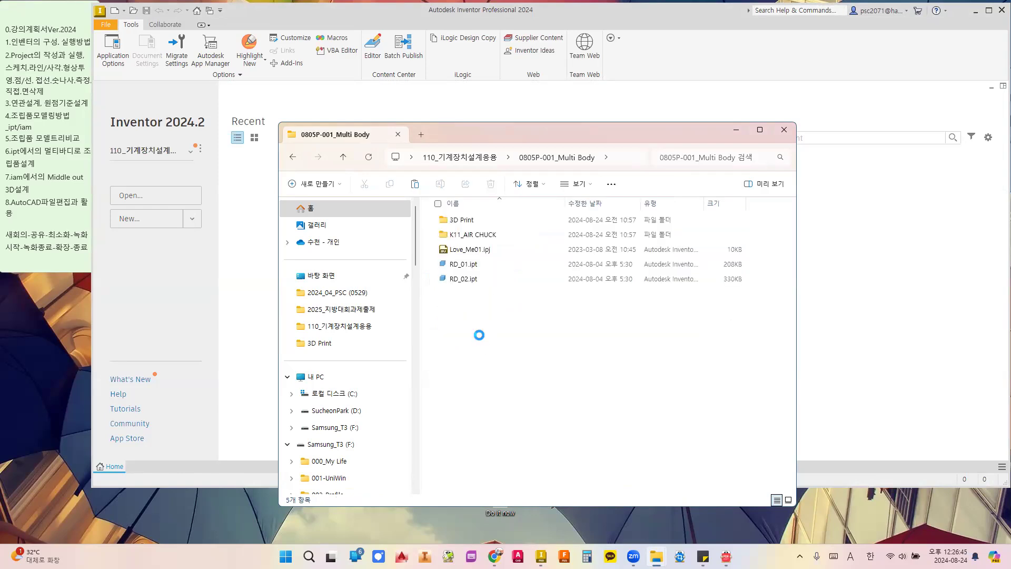
{"action": "key", "text": "ctrl+v"}
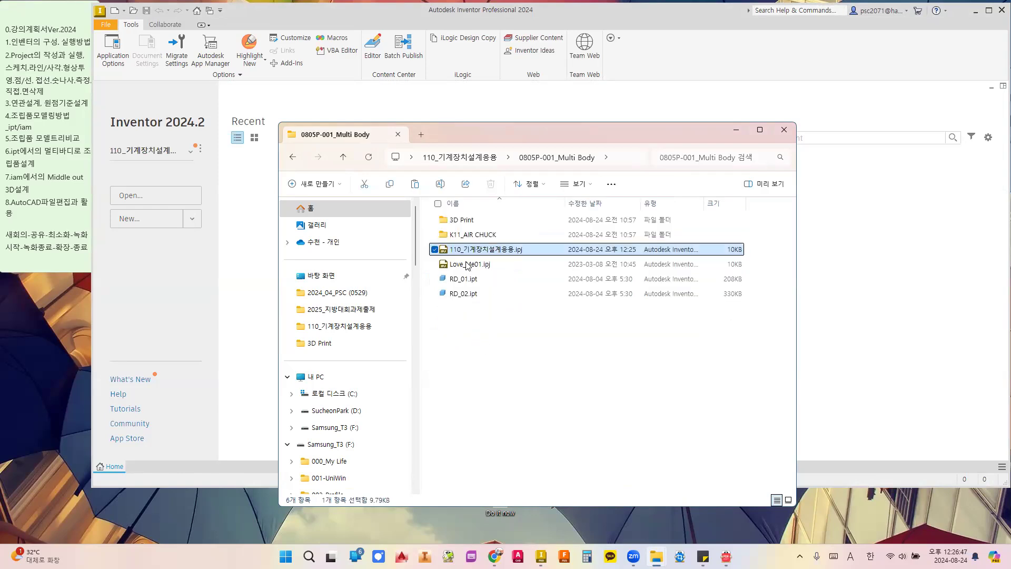
Rename the copied project file in the 0805P-001_Multi Body folder as 110_기.ipj.
{"action": "left_click", "coordinate": [482, 251]}
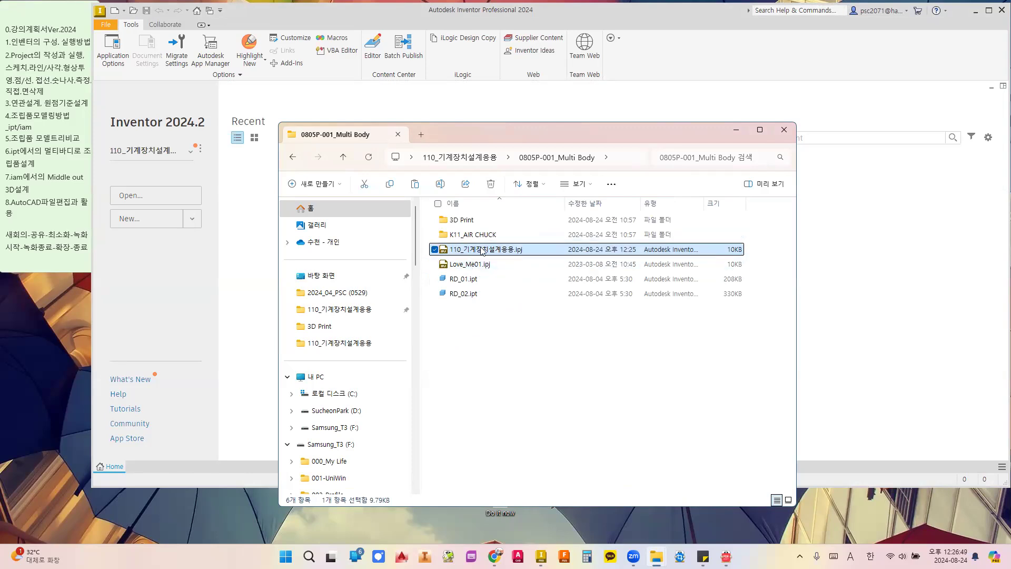
{"action": "left_click", "coordinate": [484, 252]}
{"action": "left_click_drag", "start_coordinate": [513, 251], "coordinate": [468, 254]}
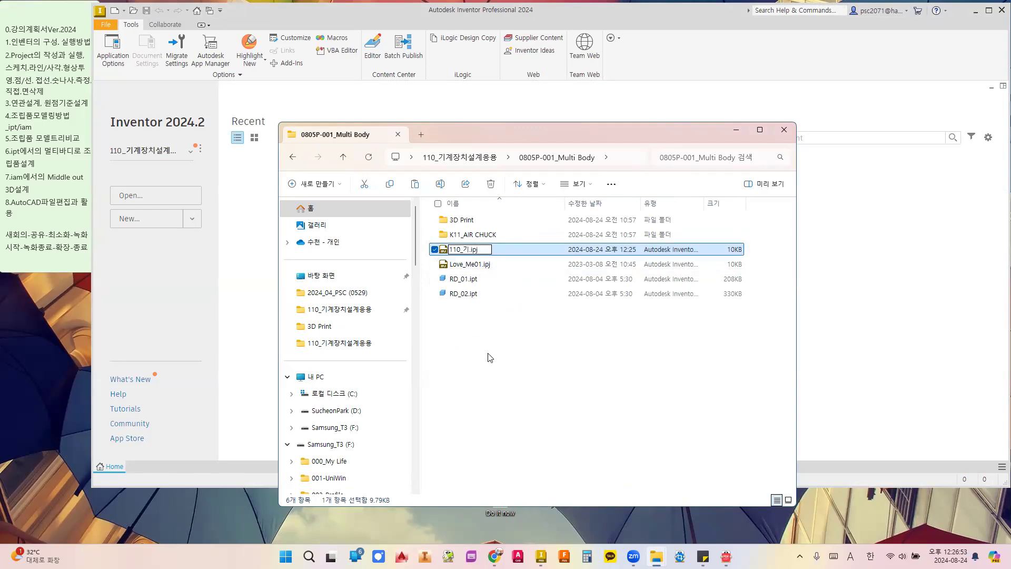
{"action": "key", "text": "Delete"}
{"action": "left_click", "coordinate": [469, 346]}
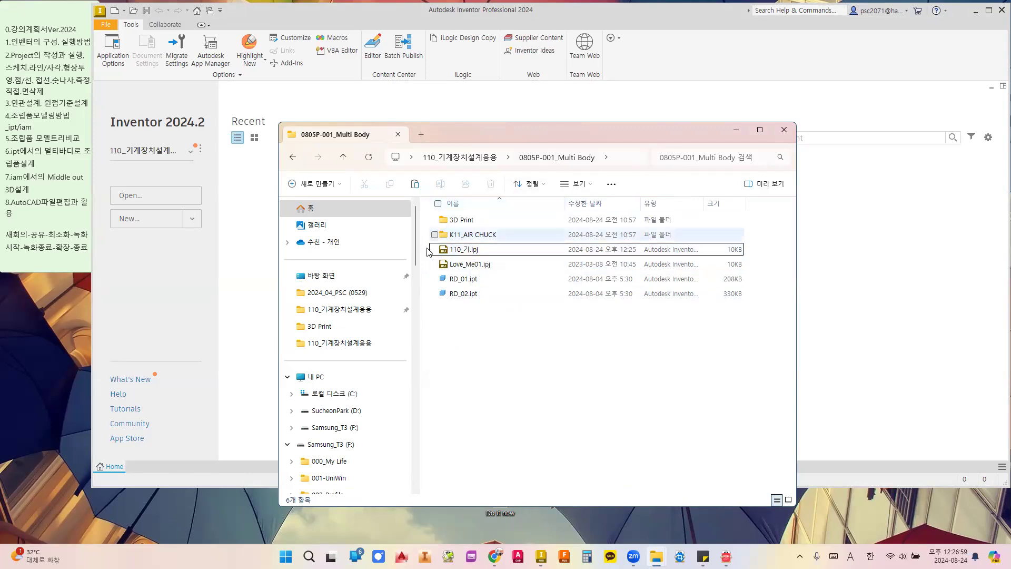
Launch another Inventor session from 110_기.ipj and compare its file-opening workspace with that of the 110_기계장치설계응용 session.
{"action": "left_click", "coordinate": [468, 251]}
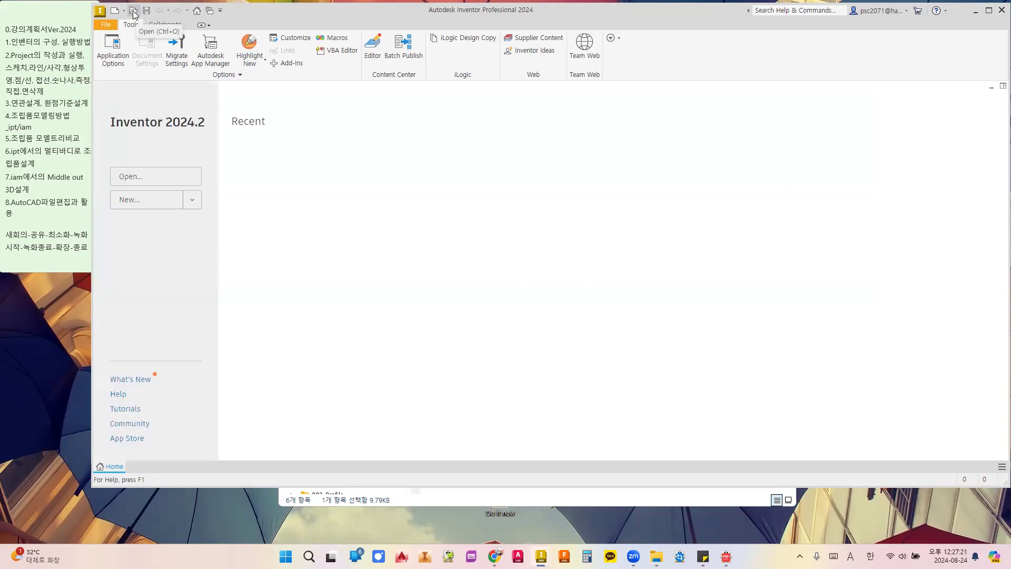
{"action": "left_click", "coordinate": [134, 12]}
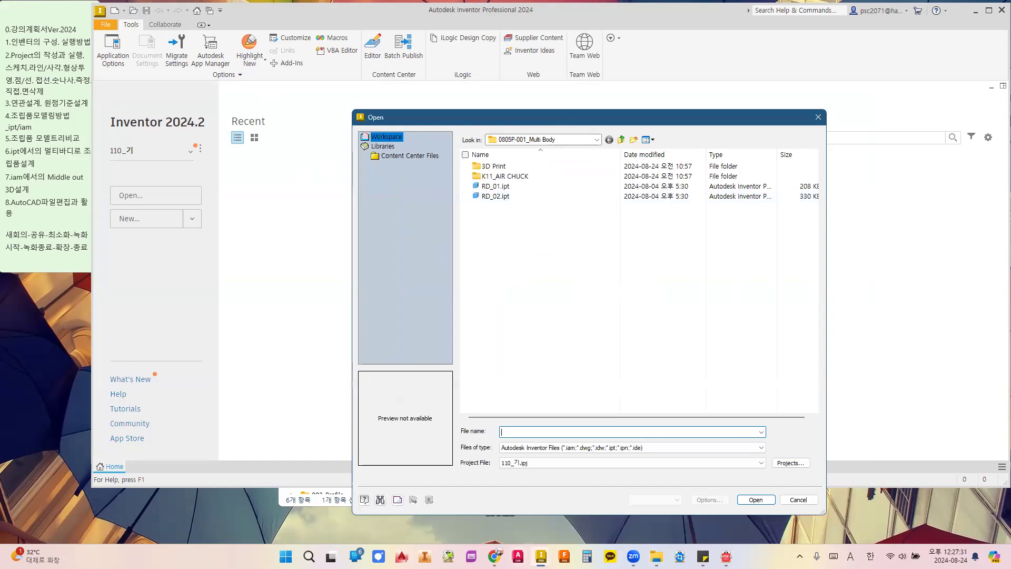
{"action": "mouse_move", "coordinate": [541, 556]}
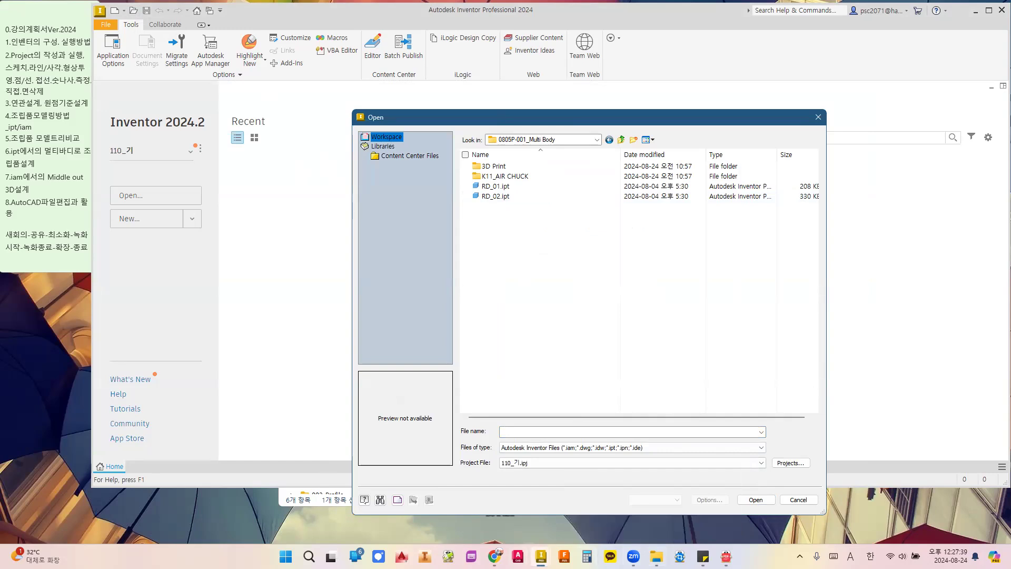
{"action": "left_click", "coordinate": [583, 520]}
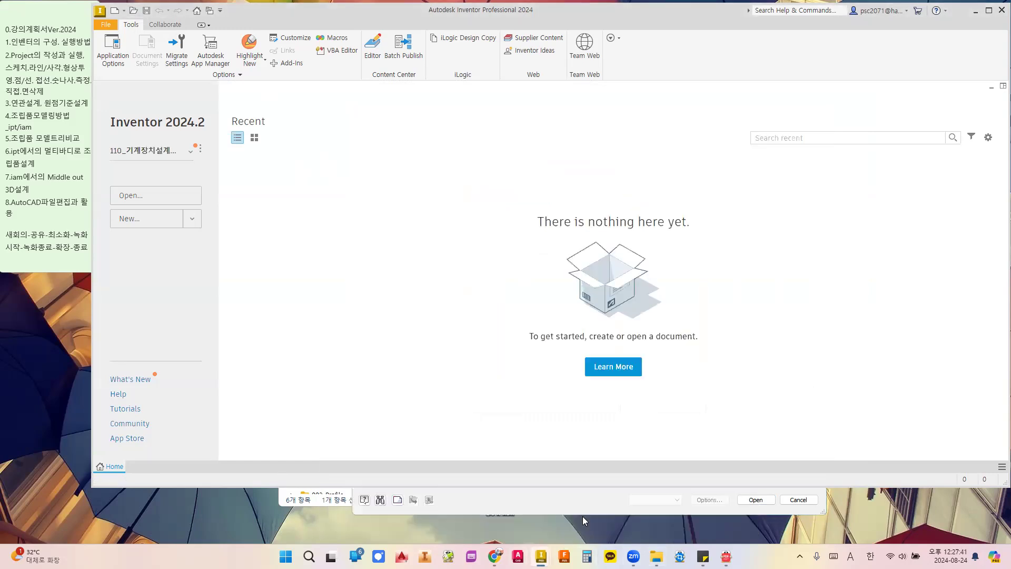
{"action": "left_click", "coordinate": [135, 10]}
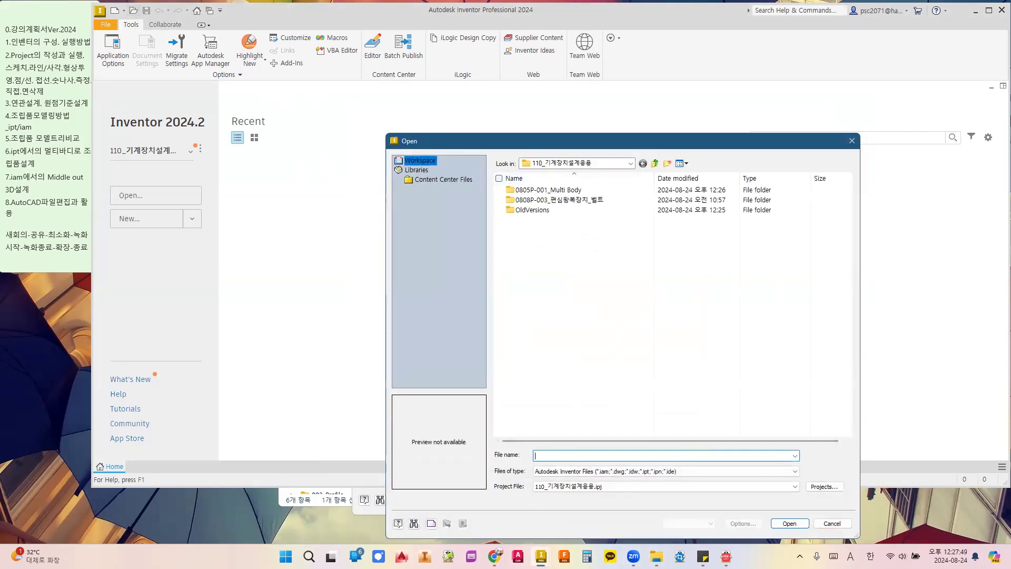
Check which workspace folder and project file the IPT환경3D_Assy.ipt and 001_asm.iam sessions offer for opening files, cancelling each.
{"action": "mouse_move", "coordinate": [540, 556]}
{"action": "left_click", "coordinate": [507, 445]}
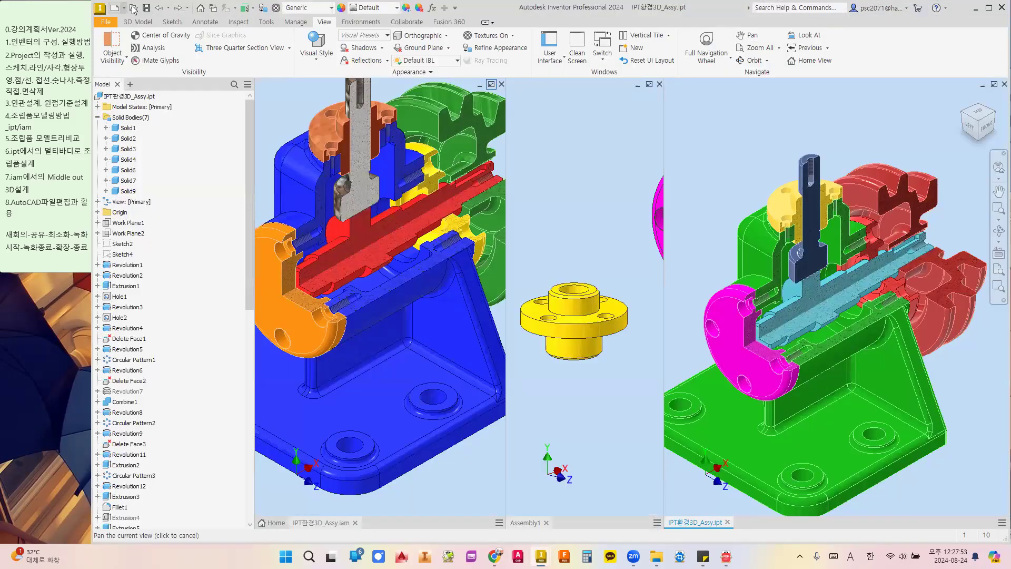
{"action": "key", "text": "ctrl+o"}
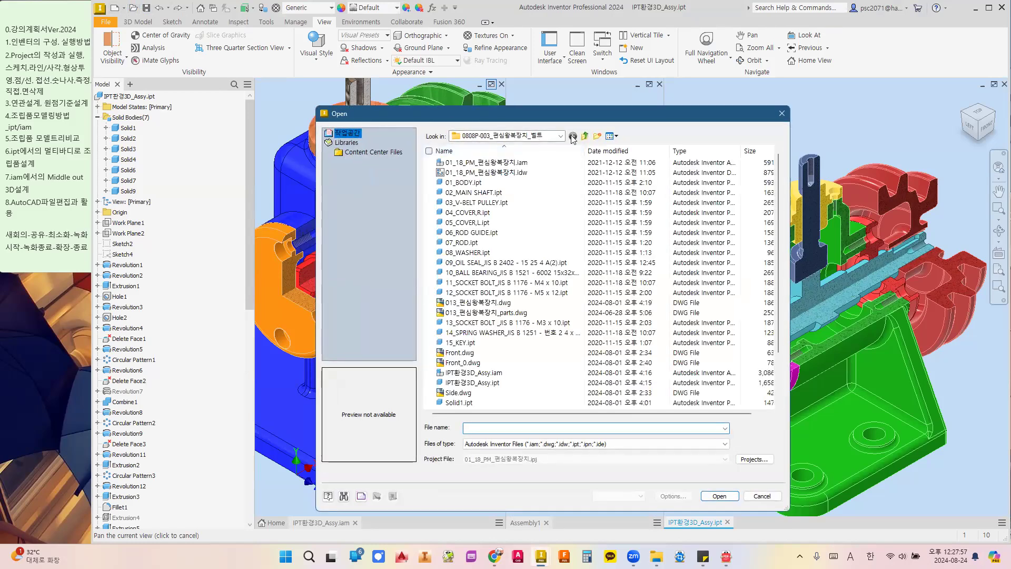
{"action": "left_click", "coordinate": [780, 114]}
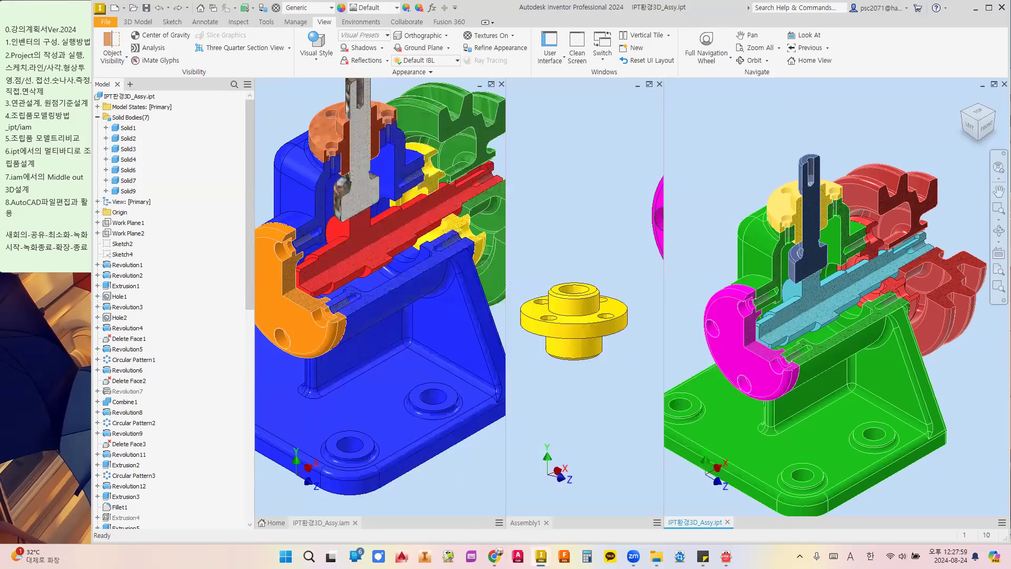
{"action": "mouse_move", "coordinate": [541, 556]}
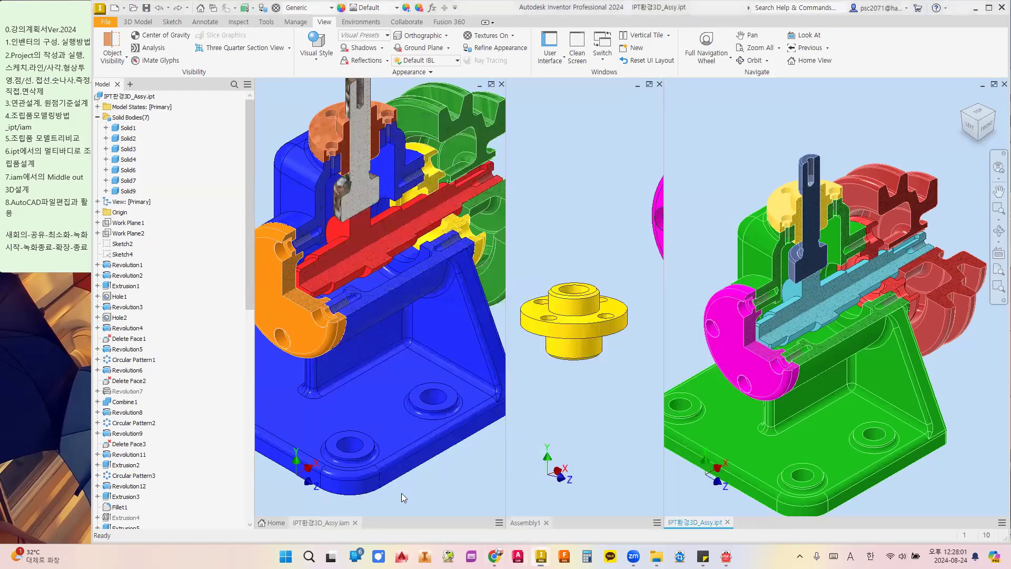
{"action": "left_click", "coordinate": [401, 493]}
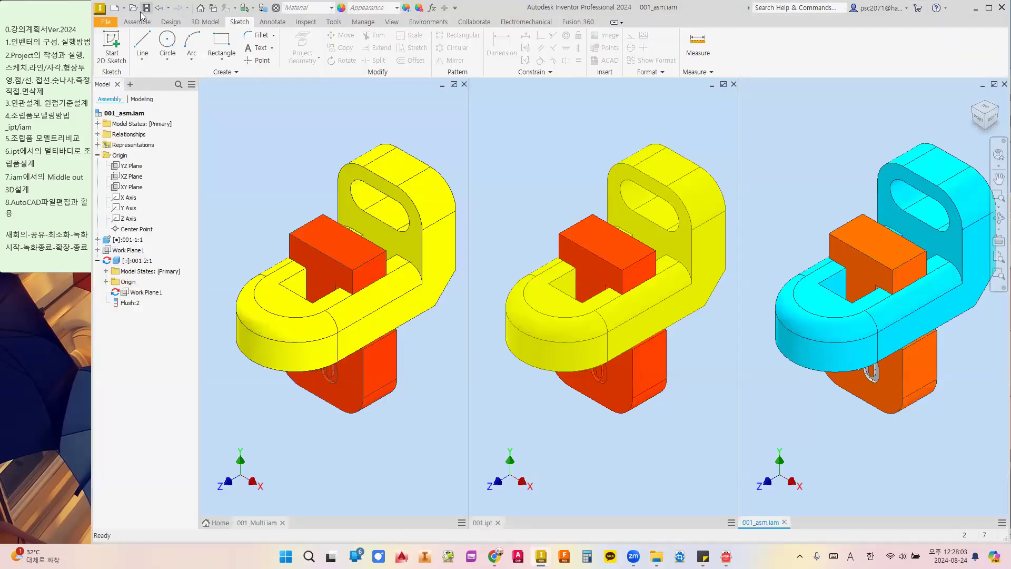
{"action": "key", "text": "ctrl+o"}
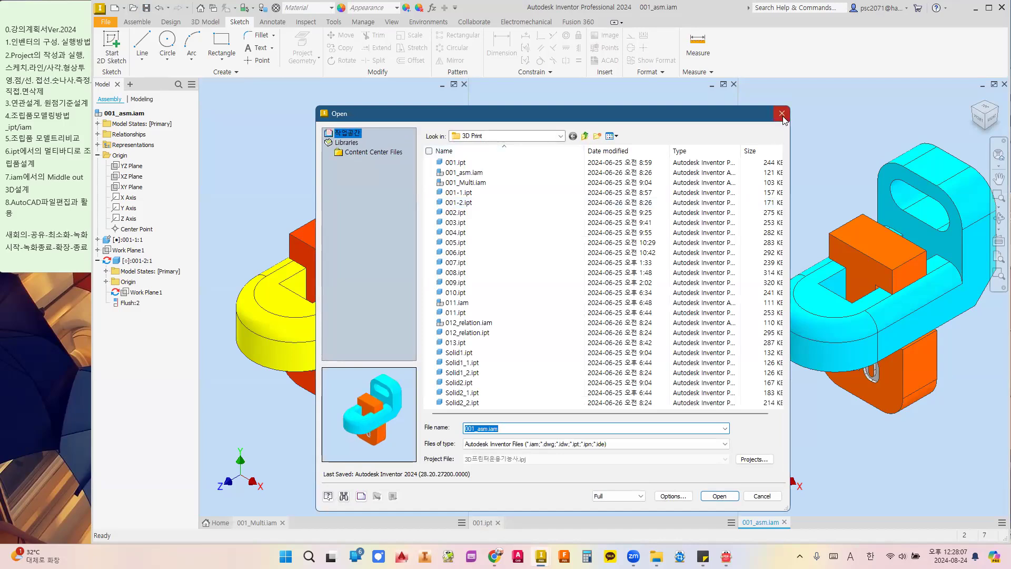
{"action": "left_click", "coordinate": [782, 113]}
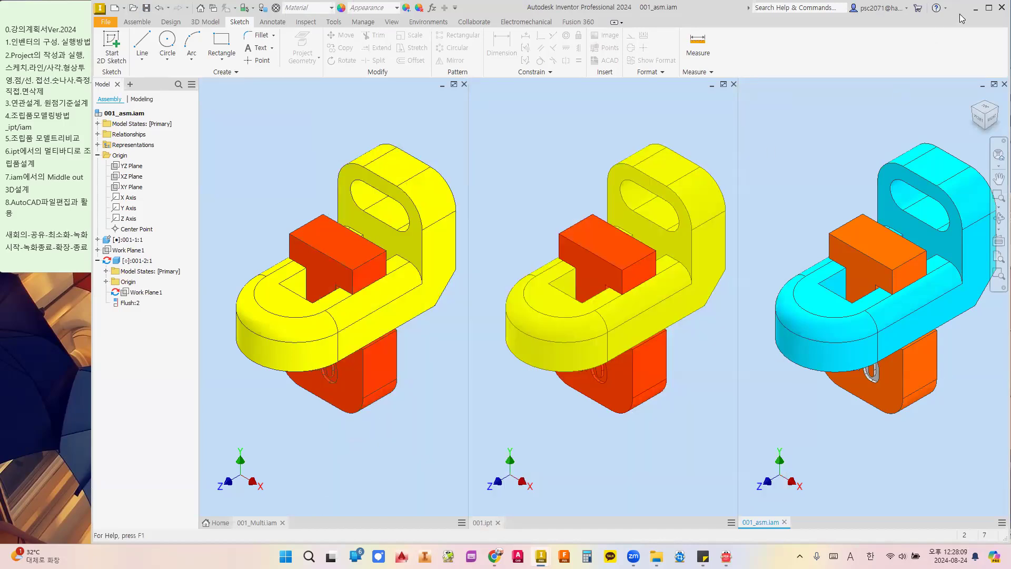
Recheck the workspace folder of the IPT환경3D_Assy.ipt session, then return to the 110_기계장치설계응용 session and cancel its file opening.
{"action": "left_click", "coordinate": [974, 8]}
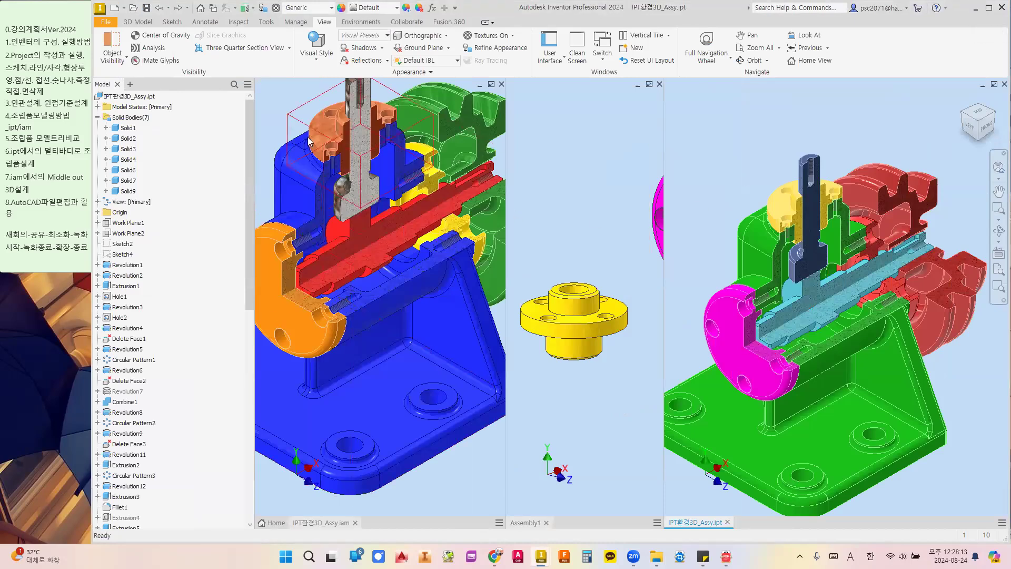
{"action": "left_click", "coordinate": [134, 10]}
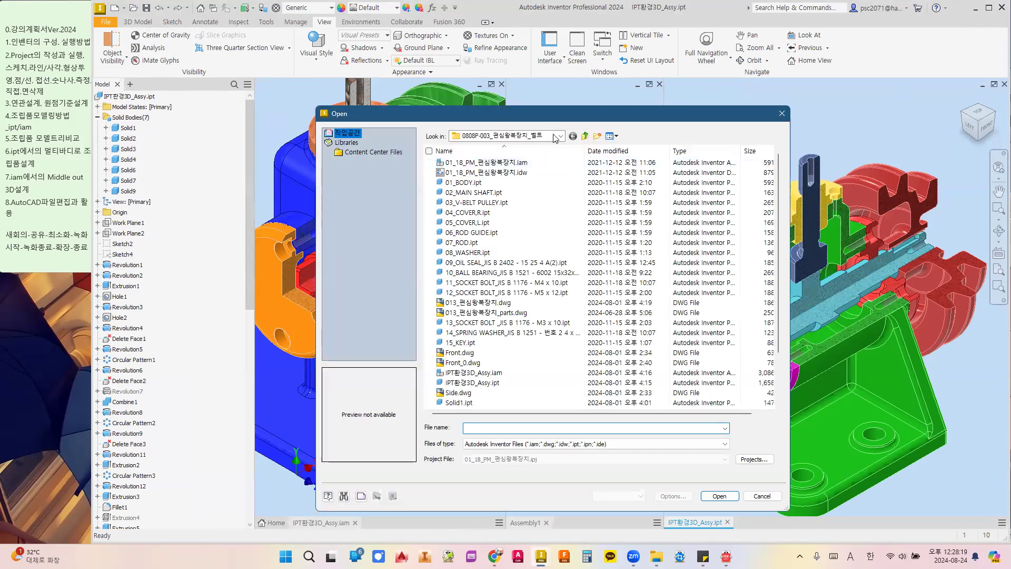
{"action": "left_click", "coordinate": [782, 113]}
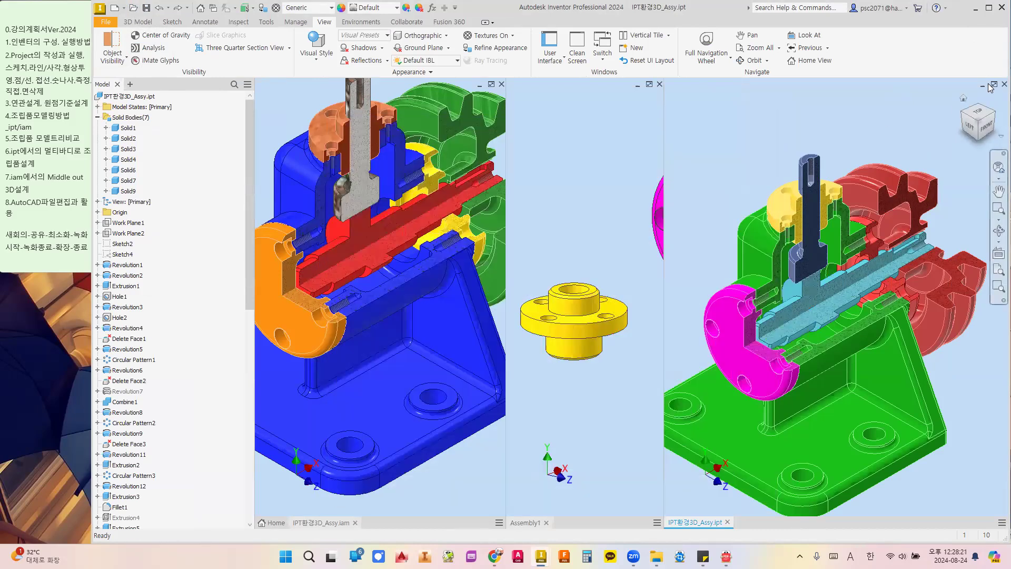
{"action": "left_click", "coordinate": [975, 8]}
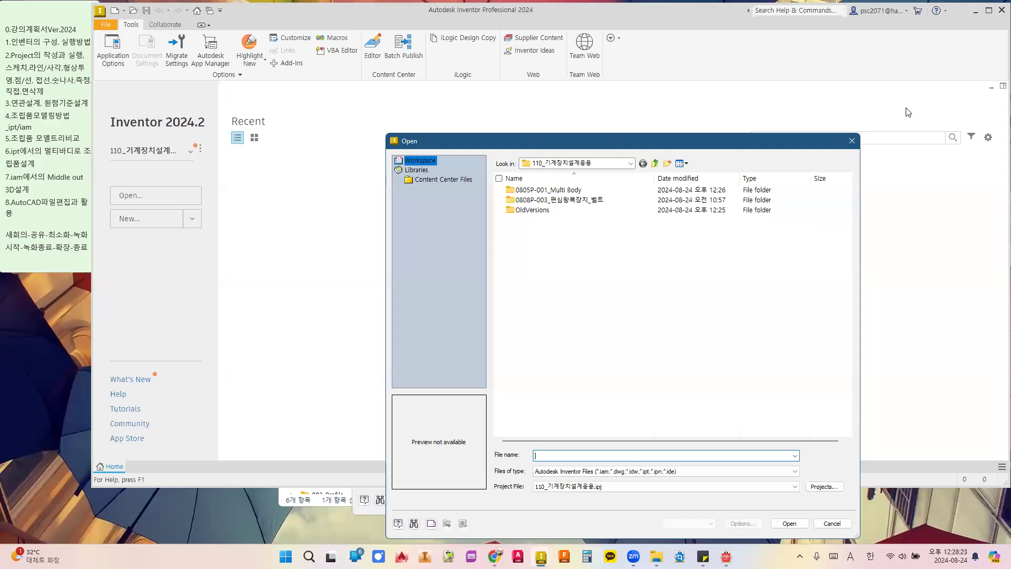
{"action": "left_click", "coordinate": [852, 140]}
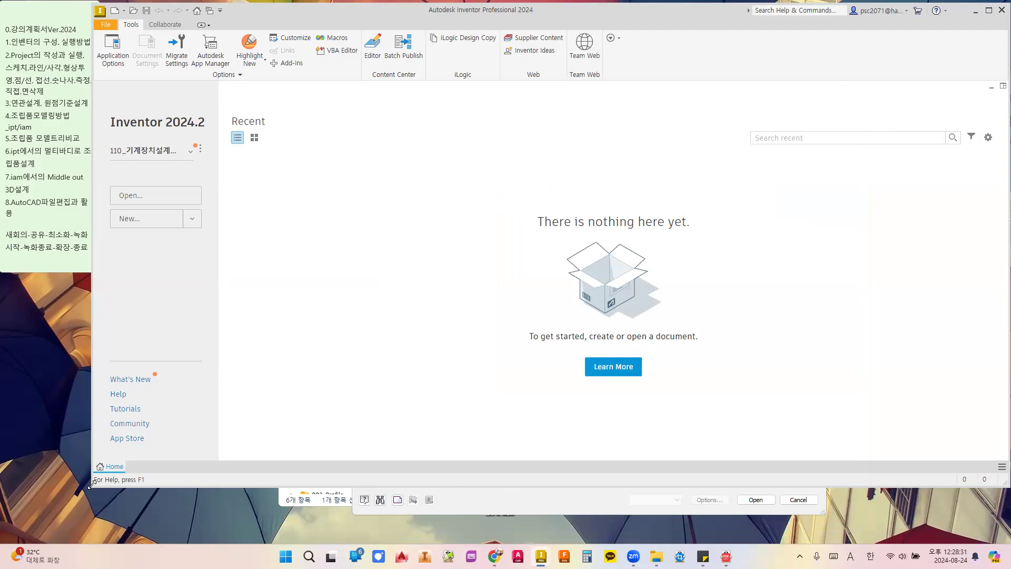
Make the Inventor window of the 110_기계장치설계응용 session taller and slightly narrower so the session behind it shows.
{"action": "left_click_drag", "start_coordinate": [90, 484], "coordinate": [90, 541]}
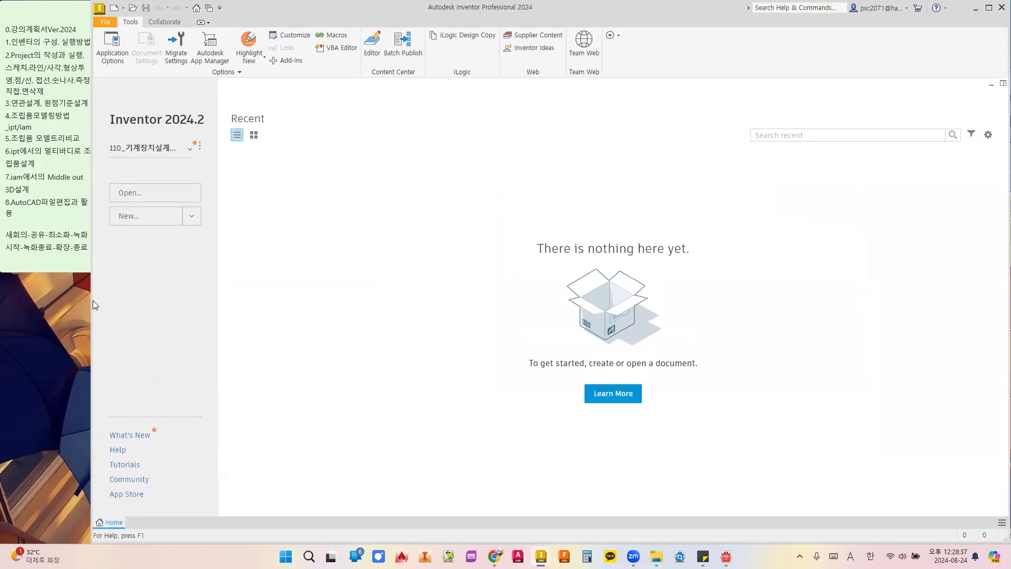
{"action": "left_click_drag", "start_coordinate": [91, 304], "coordinate": [117, 308]}
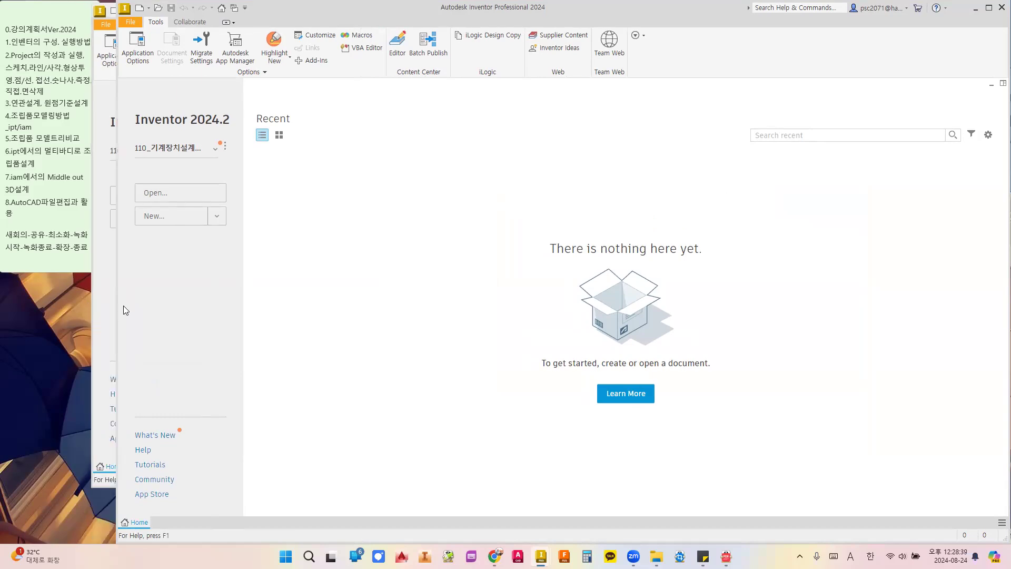
Create a new part from the Metric template Standard (mm).ipt and narrow the model browser.
{"action": "left_click", "coordinate": [140, 9]}
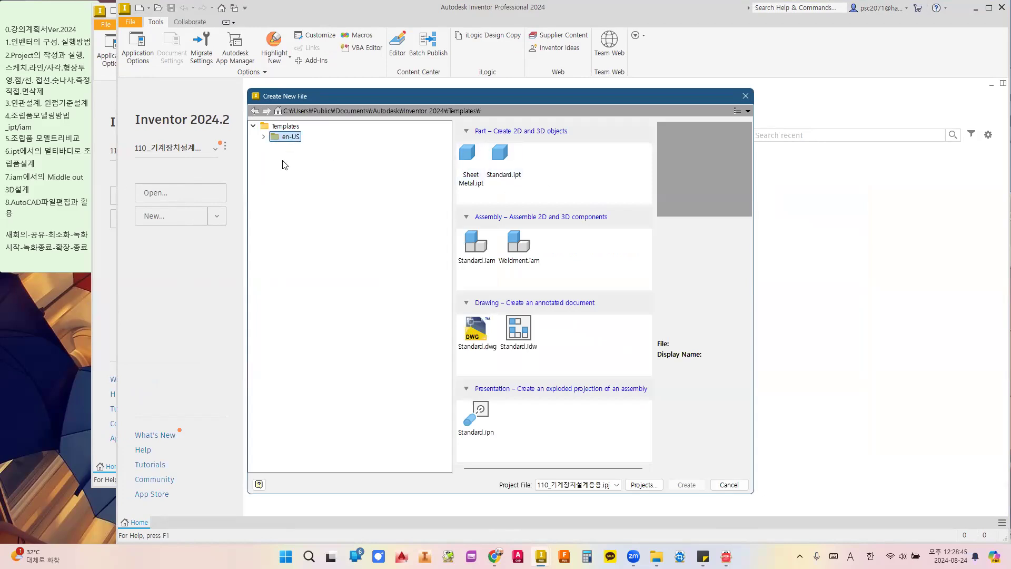
{"action": "left_click", "coordinate": [264, 136]}
{"action": "left_click", "coordinate": [299, 158]}
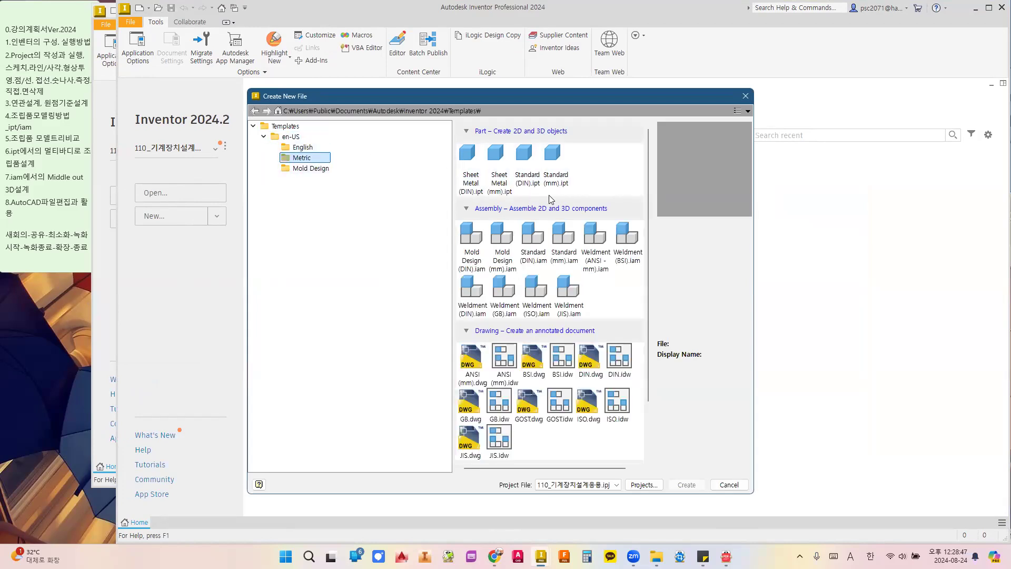
{"action": "left_click", "coordinate": [559, 178]}
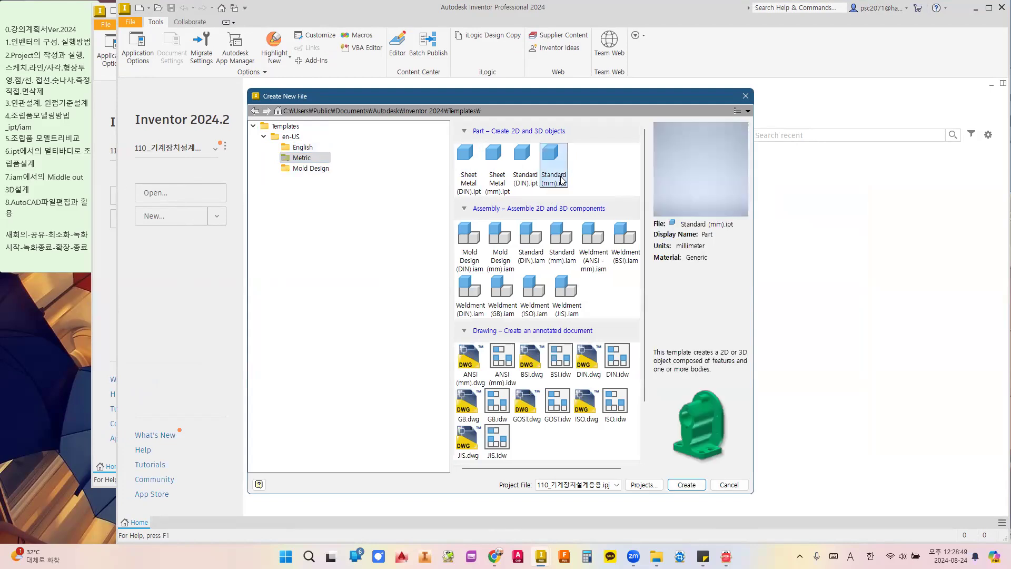
{"action": "double_click", "coordinate": [561, 179]}
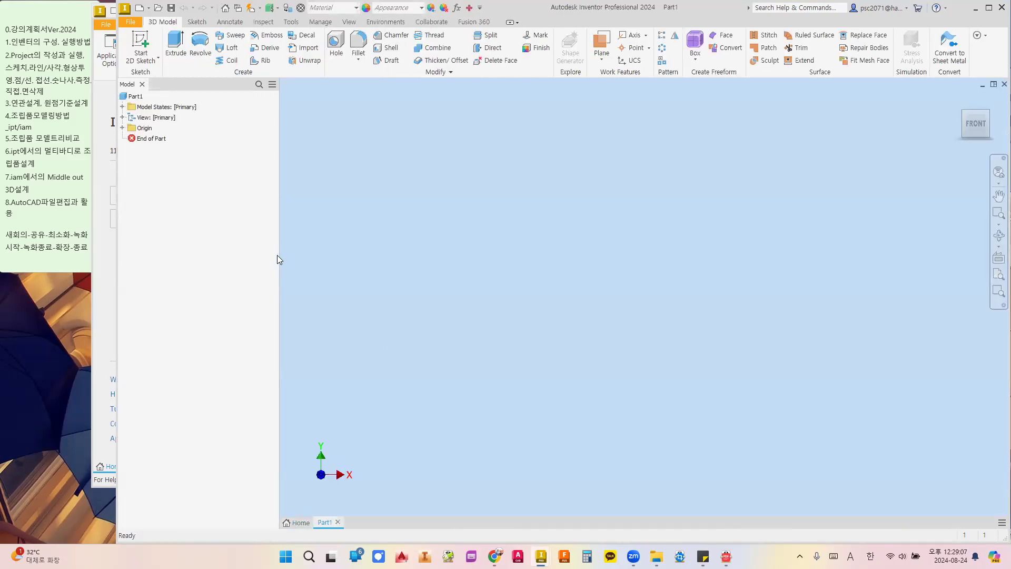
{"action": "left_click_drag", "start_coordinate": [255, 259], "coordinate": [231, 260]}
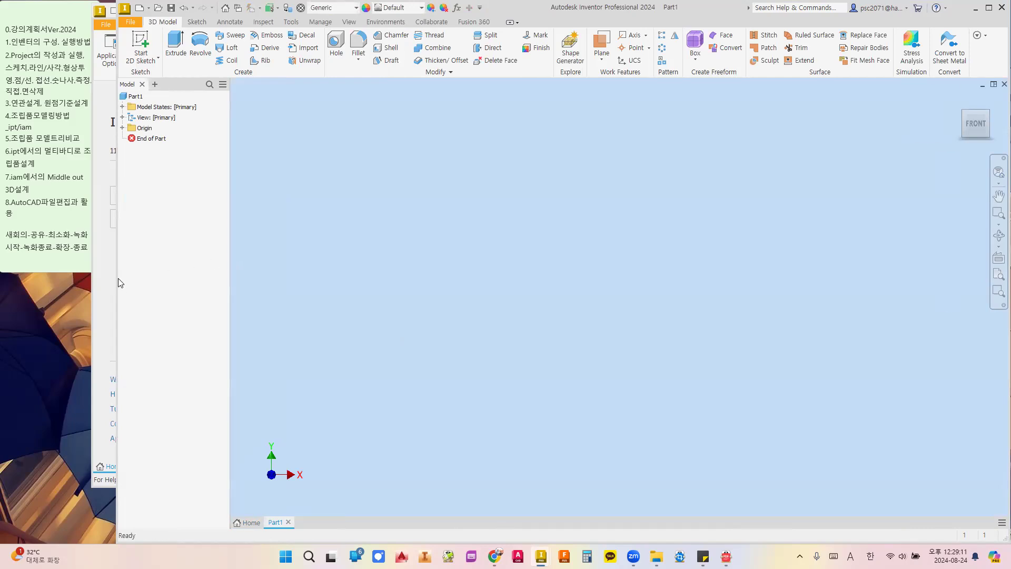
Widen the Part1 session's window slightly, then cancel the file opening in the 110_기 session and minimize that session.
{"action": "left_click_drag", "start_coordinate": [116, 278], "coordinate": [110, 278]}
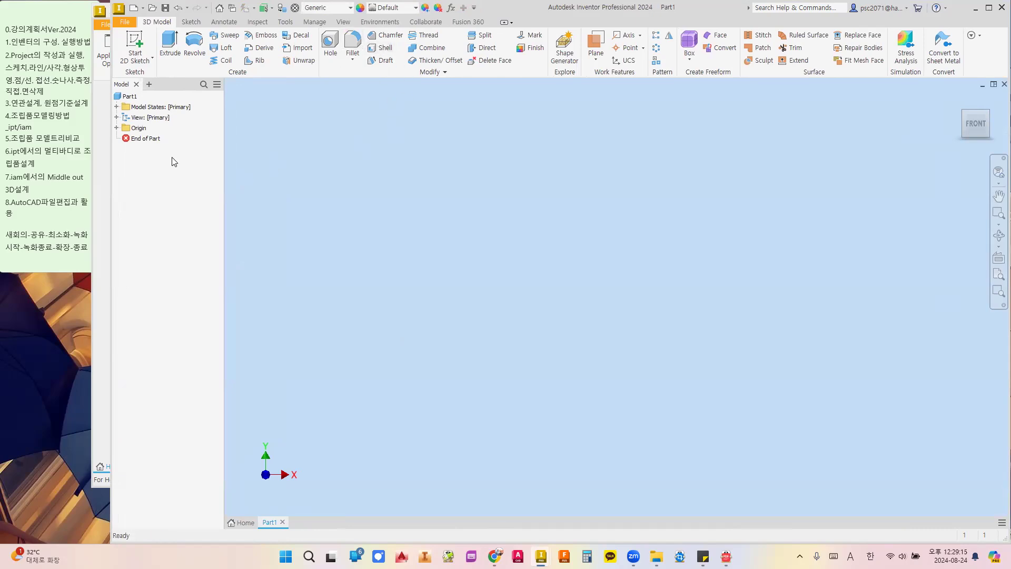
{"action": "left_click", "coordinate": [92, 297]}
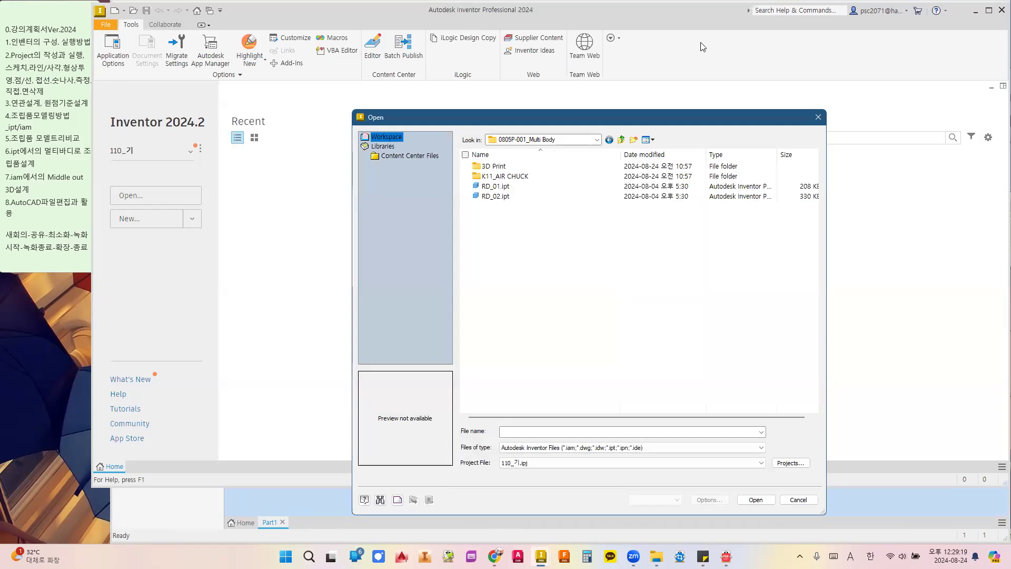
{"action": "left_click", "coordinate": [817, 117]}
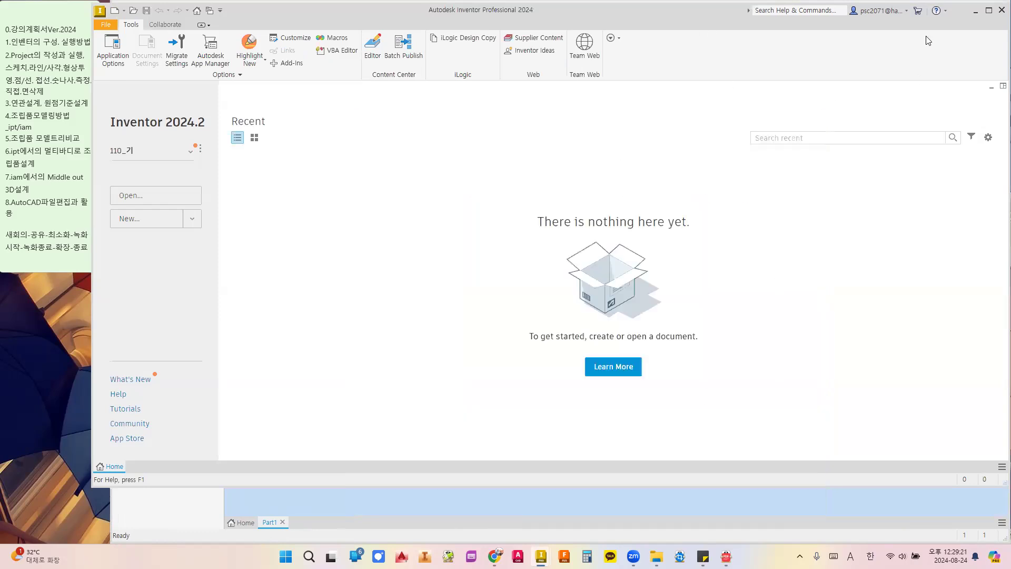
{"action": "left_click", "coordinate": [976, 11]}
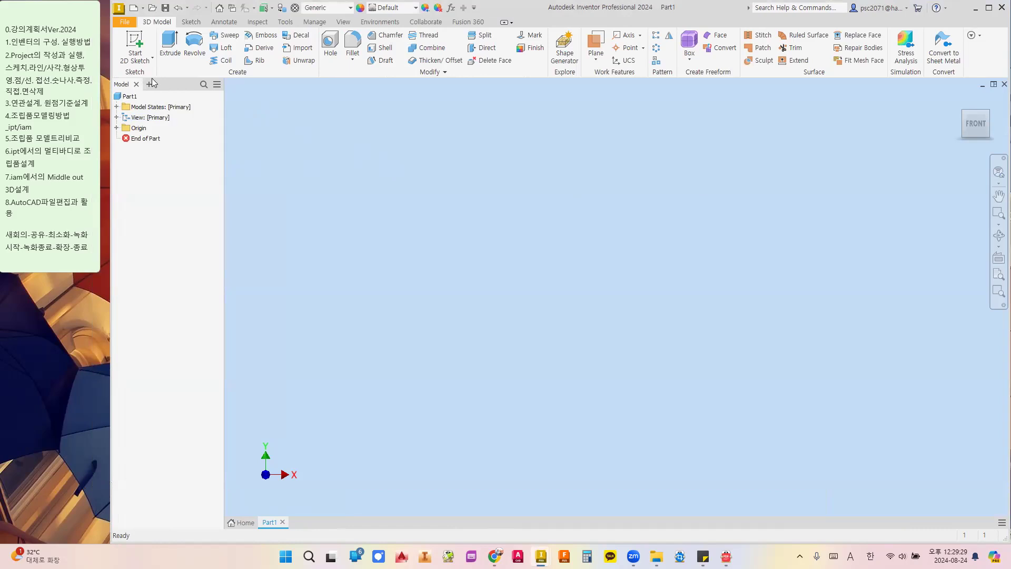
Make all the origin planes, the three axes and the center point of the new part visible.
{"action": "left_click", "coordinate": [116, 128]}
{"action": "left_click", "coordinate": [150, 138]}
{"action": "left_click", "coordinate": [161, 203], "text": "shift"}
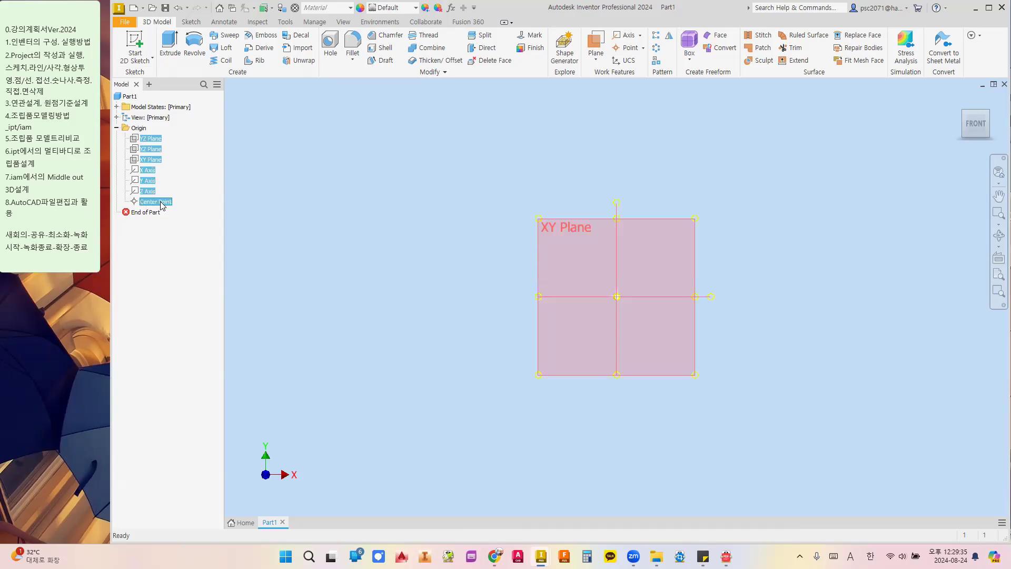
{"action": "right_click", "coordinate": [161, 203]}
{"action": "left_click", "coordinate": [174, 257]}
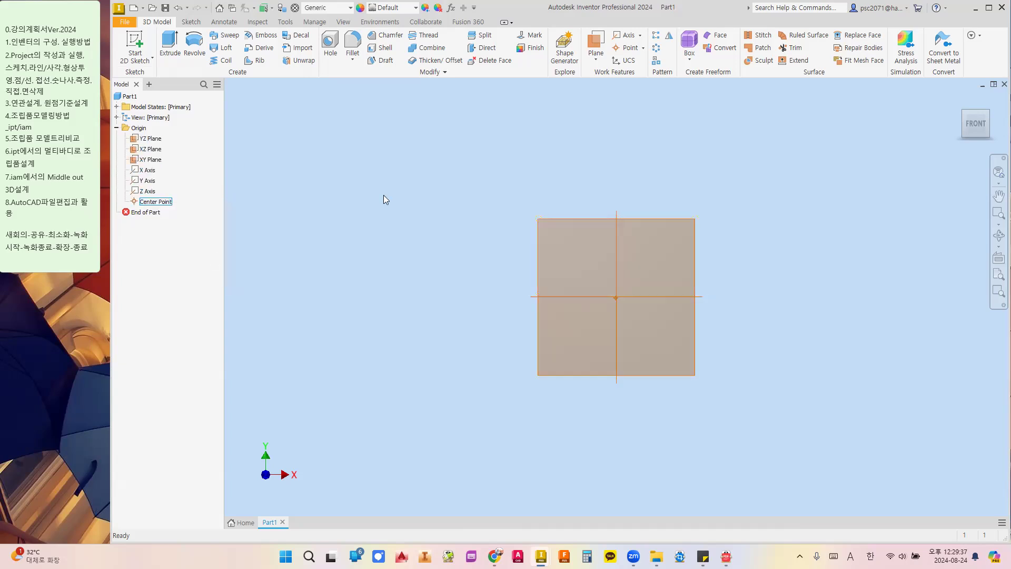
{"action": "left_click", "coordinate": [959, 99]}
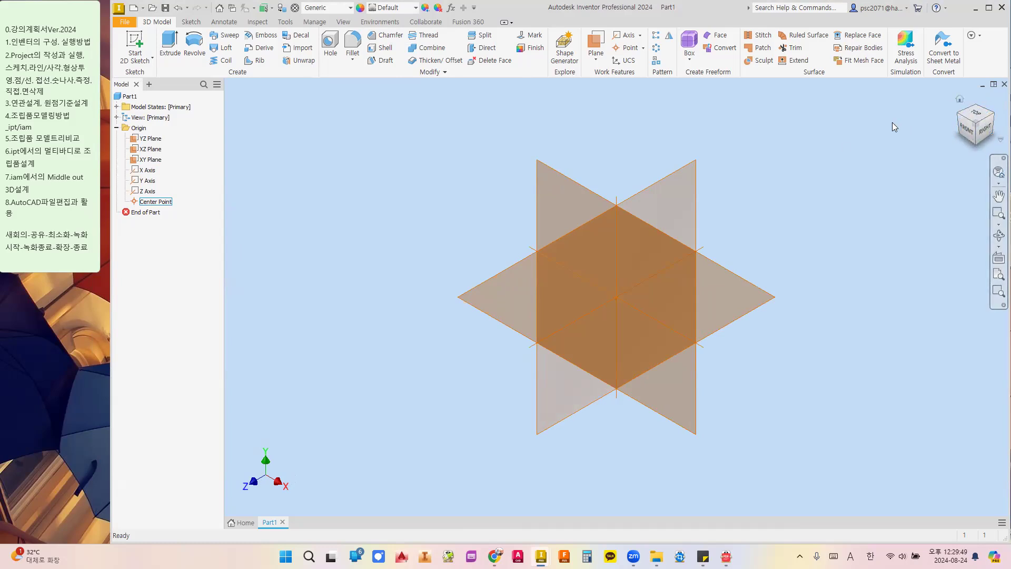
{"action": "middle_click_drag", "start_coordinate": [616, 192], "coordinate": [573, 197]}
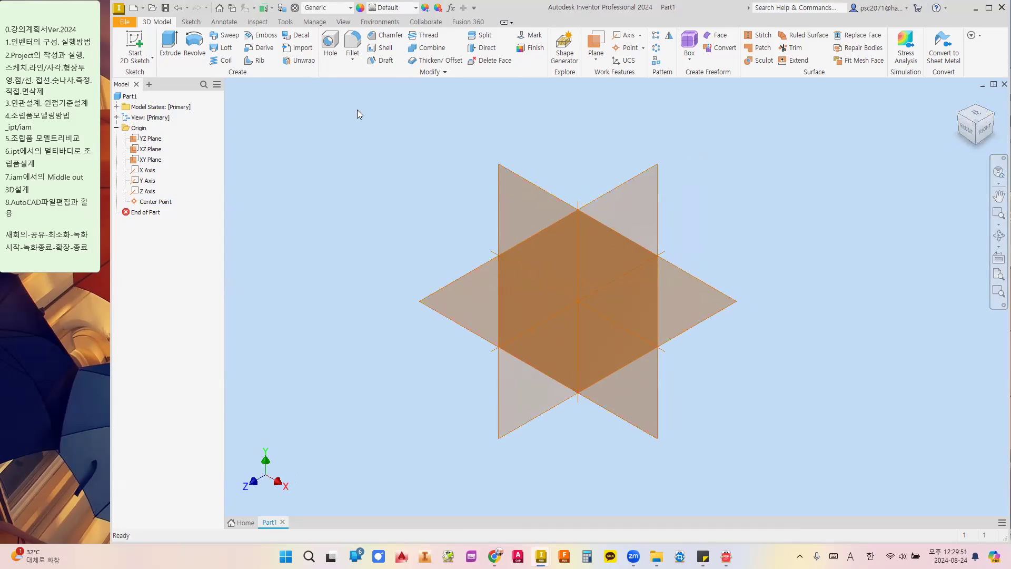
Look through the part environment's annotation, inspection, 3D modeling, sketching and tools command sets, ending on the 3D modeling commands.
{"action": "left_click", "coordinate": [224, 22]}
{"action": "left_click", "coordinate": [257, 22]}
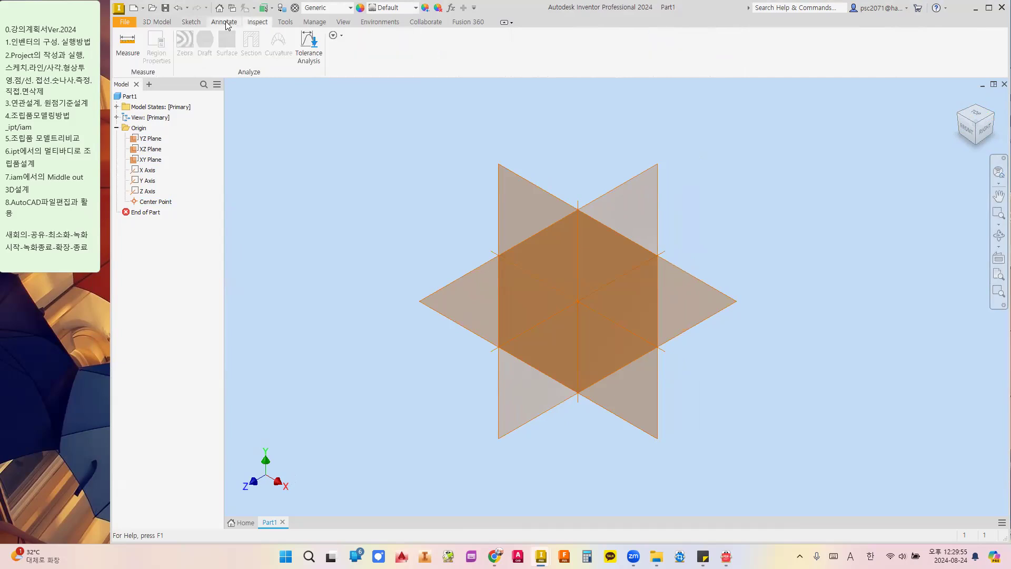
{"action": "left_click", "coordinate": [157, 22]}
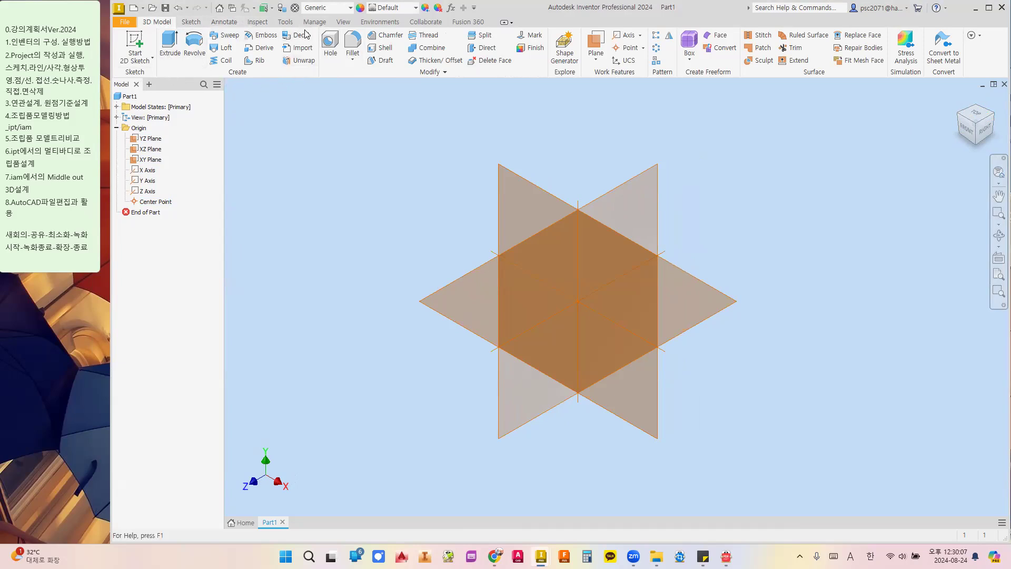
{"action": "left_click", "coordinate": [441, 74]}
{"action": "left_click", "coordinate": [193, 22]}
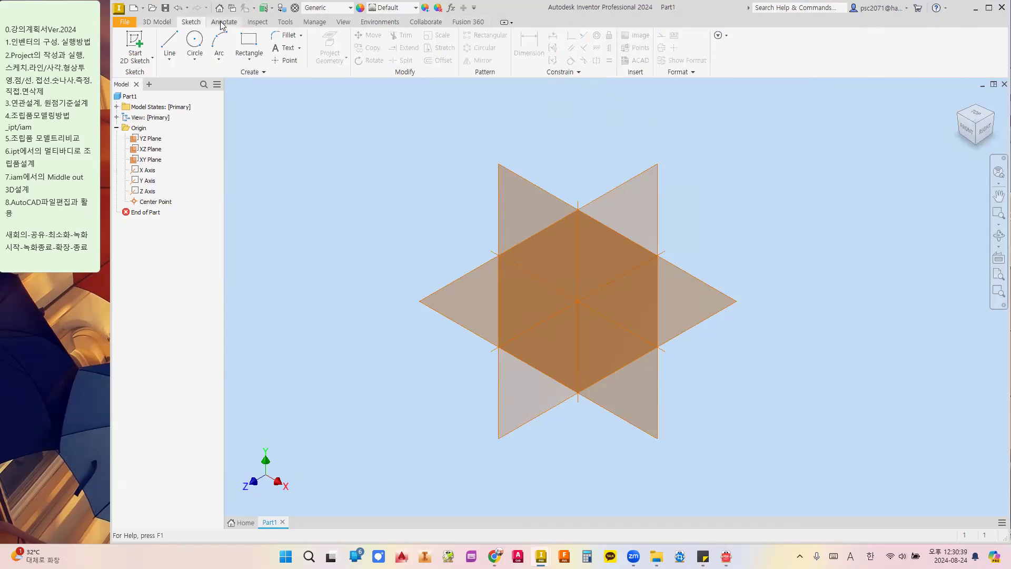
{"action": "left_click", "coordinate": [222, 23]}
{"action": "left_click", "coordinate": [263, 24]}
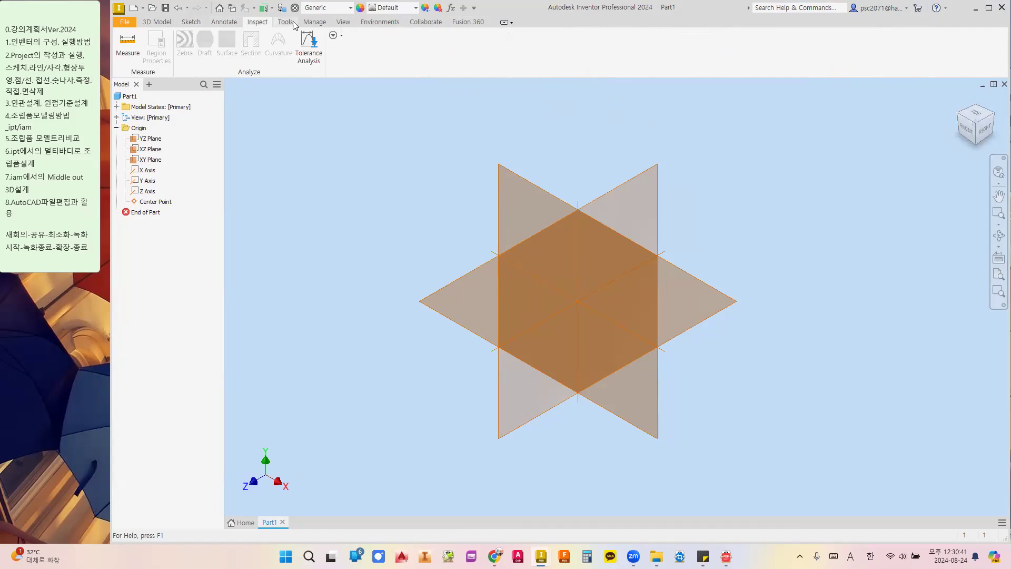
{"action": "scroll", "coordinate": [303, 25], "scroll_direction": "down", "scroll_amount": 1}
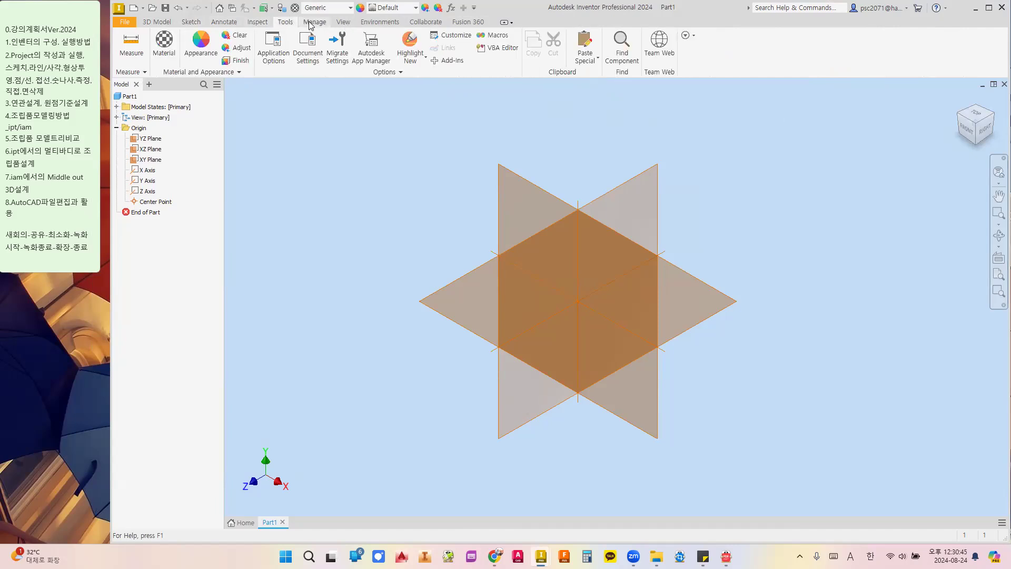
{"action": "scroll", "coordinate": [309, 25], "scroll_direction": "down", "scroll_amount": 1}
{"action": "scroll", "coordinate": [168, 27], "scroll_direction": "down", "scroll_amount": 1}
{"action": "left_click", "coordinate": [158, 22]}
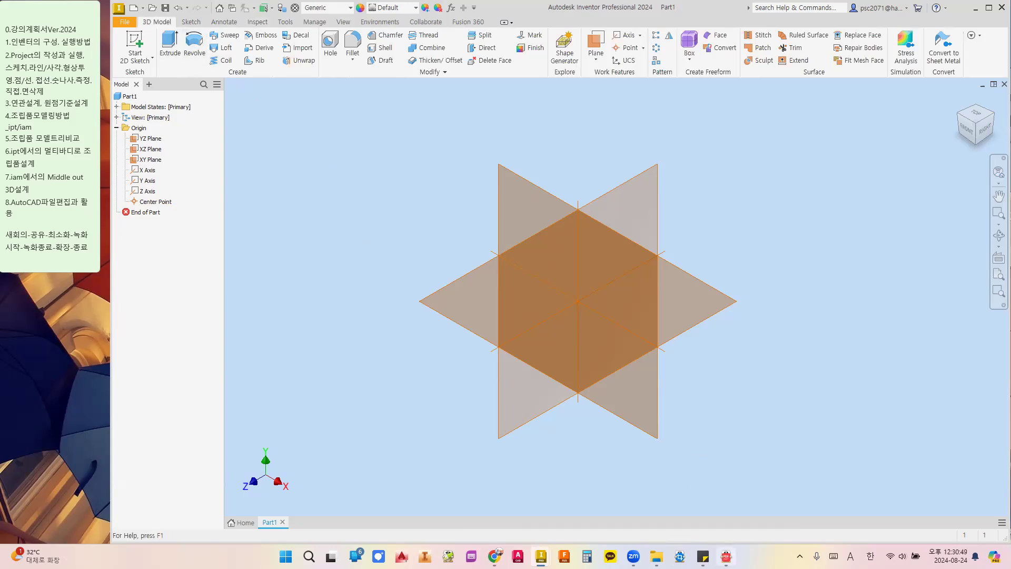
Switch to the PDF viewer and browse the 기계장치설계응용 textbook from its cover through the machine elements to the belt design section and back.
{"action": "left_click", "coordinate": [726, 556]}
{"action": "left_click", "coordinate": [635, 63]}
{"action": "scroll", "coordinate": [689, 269], "scroll_direction": "down", "scroll_amount": 1}
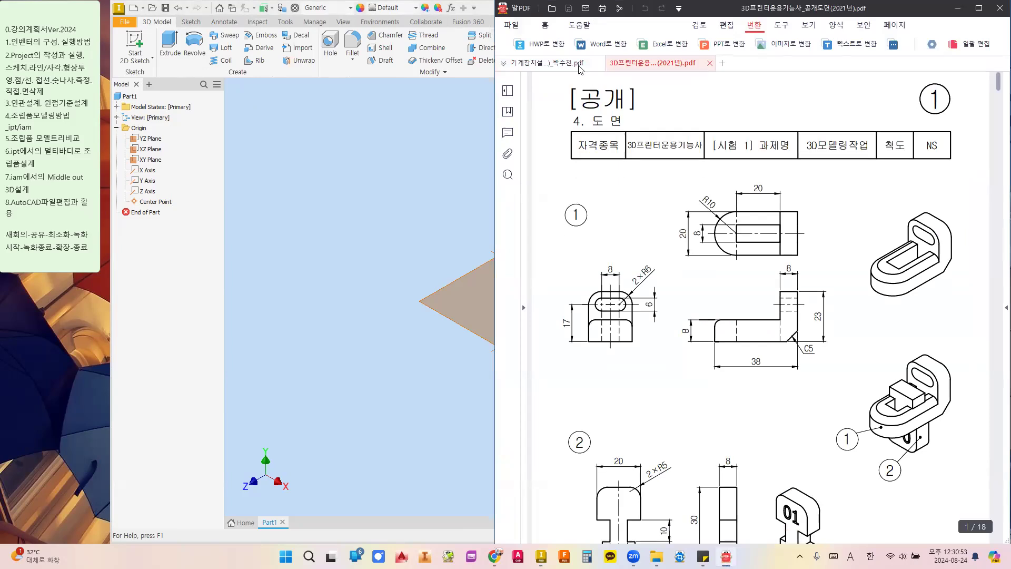
{"action": "left_click", "coordinate": [563, 67]}
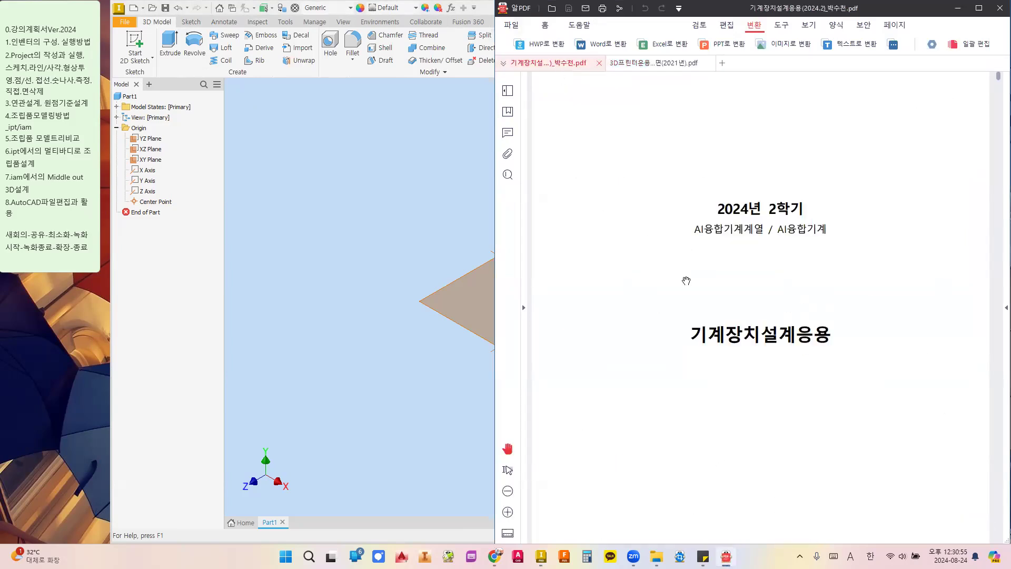
{"action": "scroll", "coordinate": [686, 281], "scroll_direction": "down", "scroll_amount": 3}
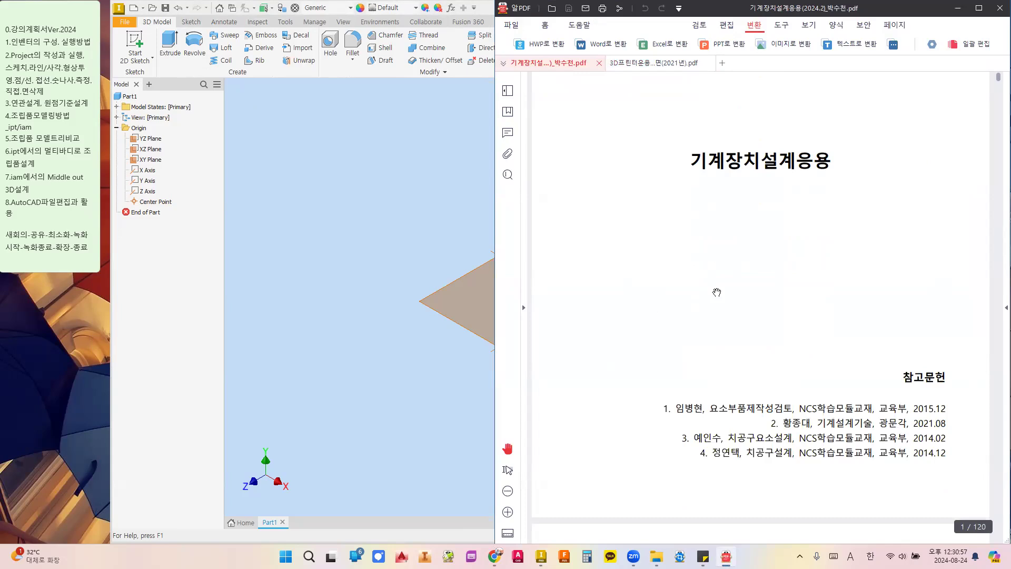
{"action": "scroll", "coordinate": [717, 292], "scroll_direction": "down", "scroll_amount": 1}
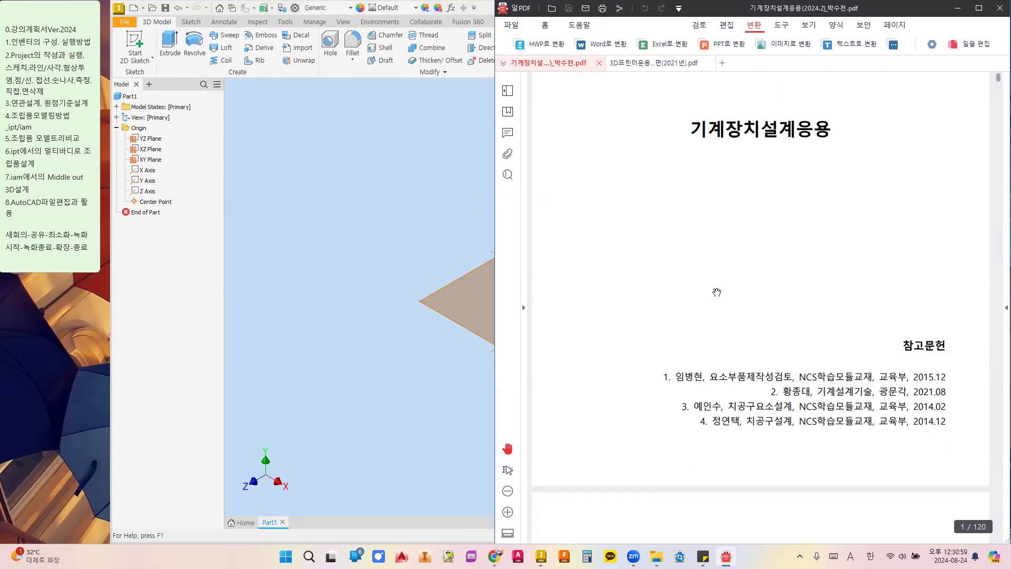
{"action": "scroll", "coordinate": [718, 296], "scroll_direction": "down", "scroll_amount": 12}
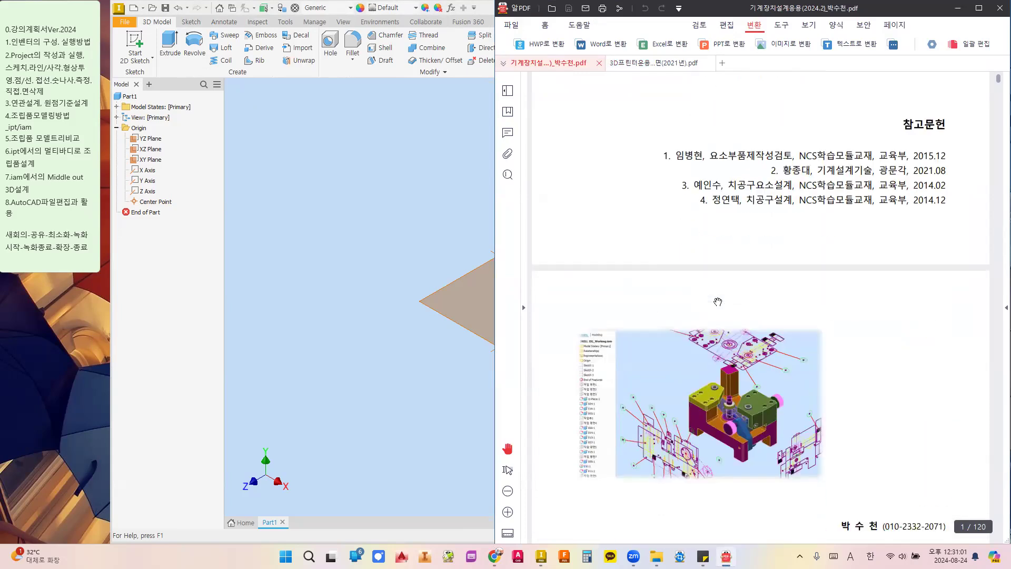
{"action": "scroll", "coordinate": [718, 328], "scroll_direction": "down", "scroll_amount": 8}
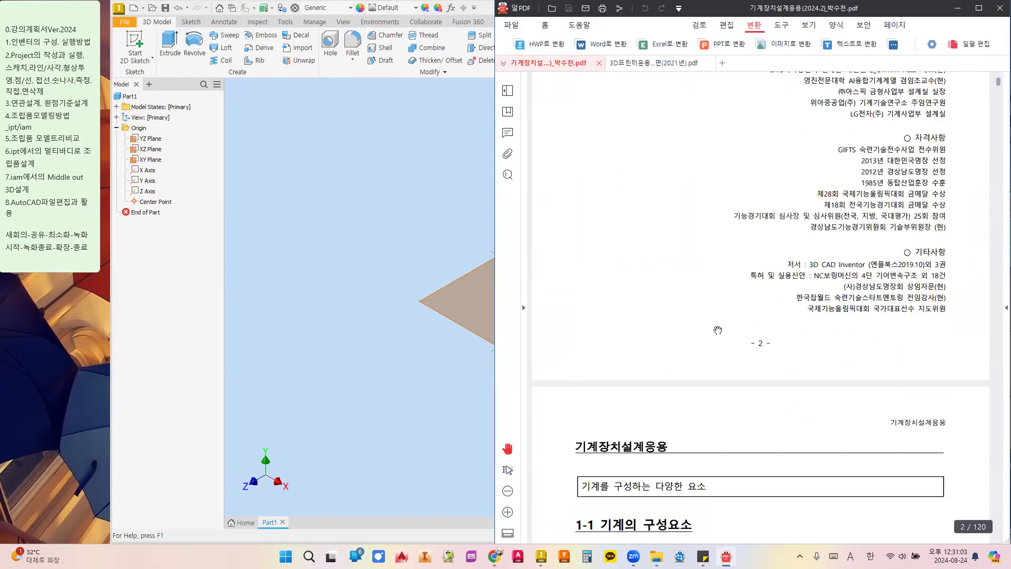
{"action": "scroll", "coordinate": [716, 327], "scroll_direction": "down", "scroll_amount": 9}
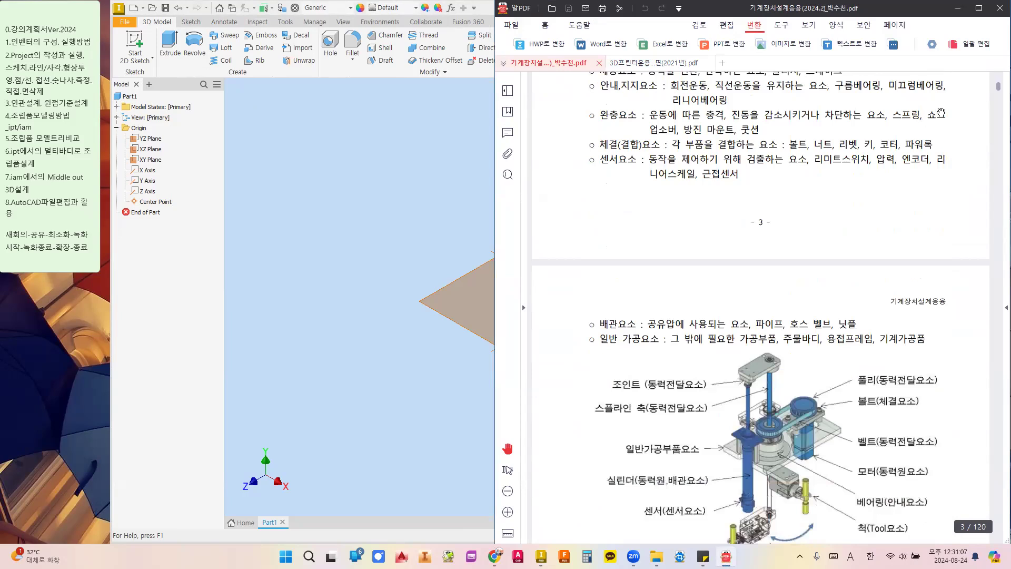
{"action": "left_click_drag", "start_coordinate": [995, 87], "coordinate": [997, 340]}
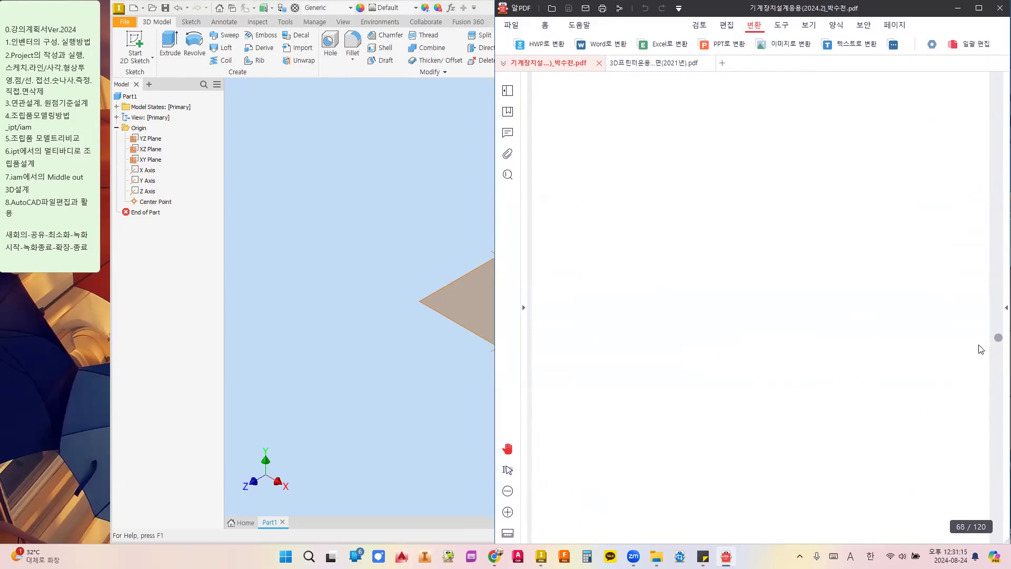
{"action": "scroll", "coordinate": [928, 349], "scroll_direction": "down", "scroll_amount": 3}
{"action": "scroll", "coordinate": [946, 351], "scroll_direction": "up", "scroll_amount": 5}
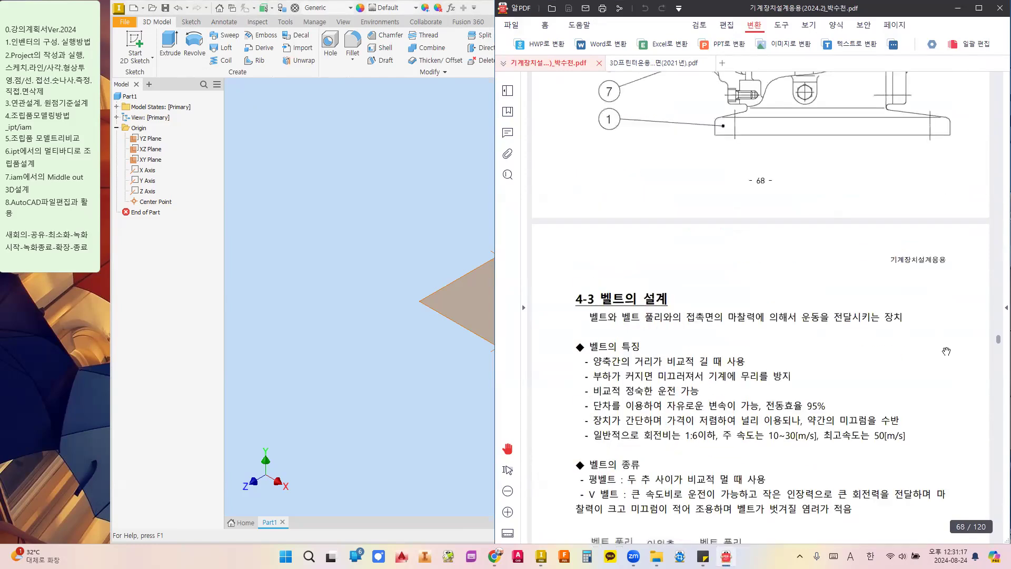
{"action": "left_click_drag", "start_coordinate": [997, 346], "coordinate": [990, 77]}
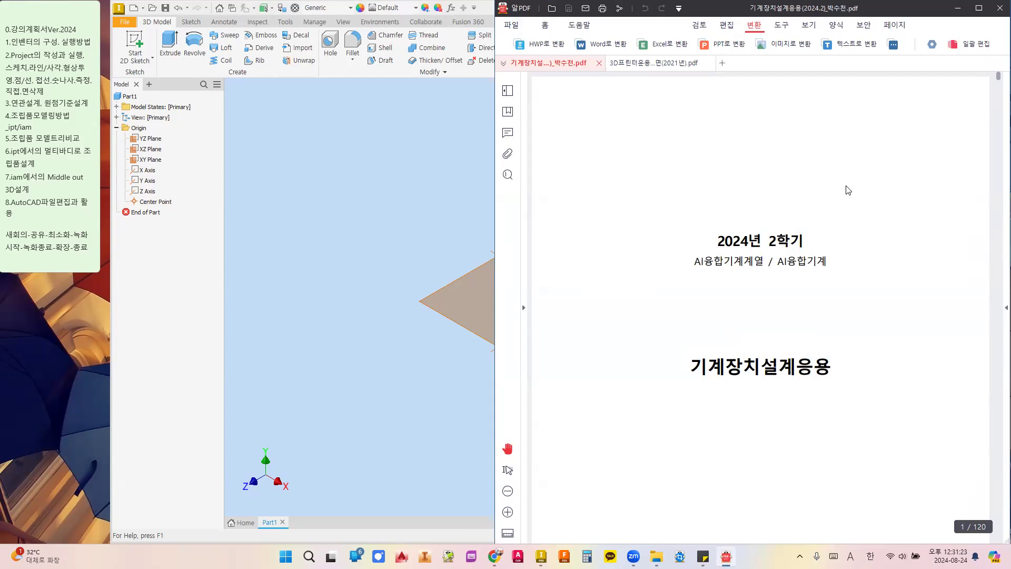
{"action": "scroll", "coordinate": [846, 189], "scroll_direction": "down", "scroll_amount": 4}
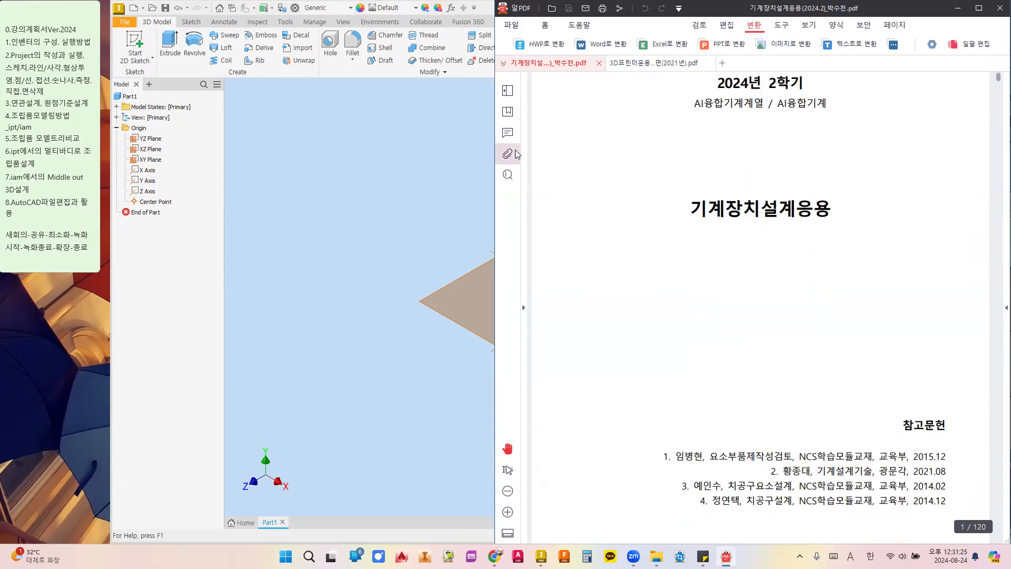
Show drawing 1 of 3D프린터운용기능사_공개도면(2021년).pdf and shift the PDF window slightly away from the modeling area.
{"action": "left_click", "coordinate": [651, 65]}
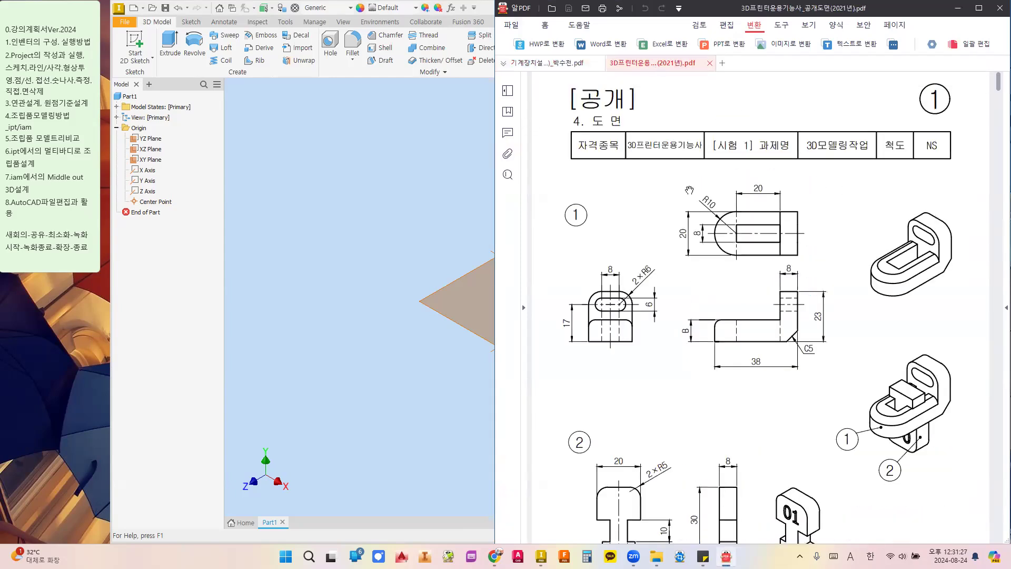
{"action": "scroll", "coordinate": [679, 181], "scroll_direction": "down", "scroll_amount": 1}
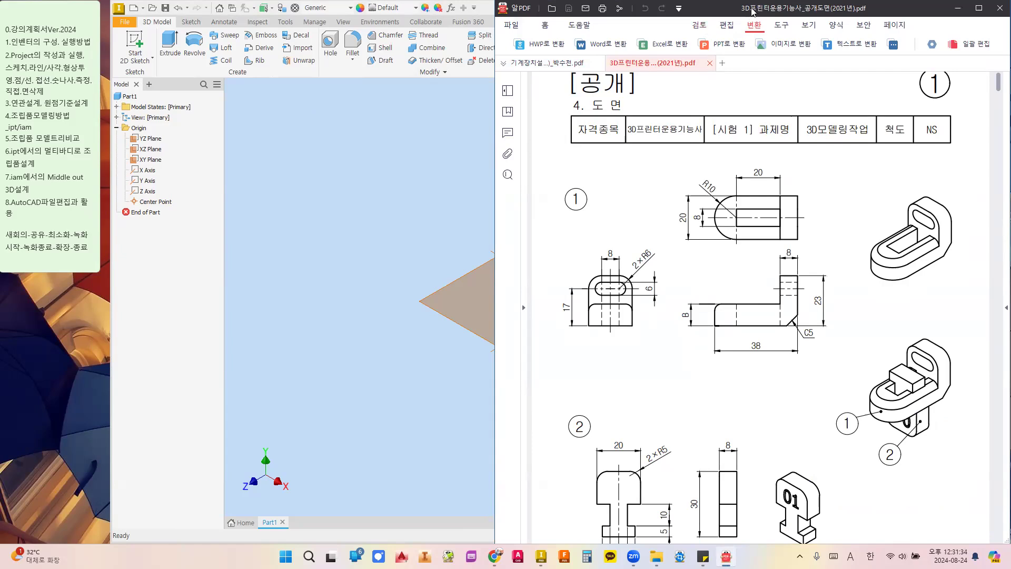
{"action": "left_click_drag", "start_coordinate": [753, 12], "coordinate": [766, 17]}
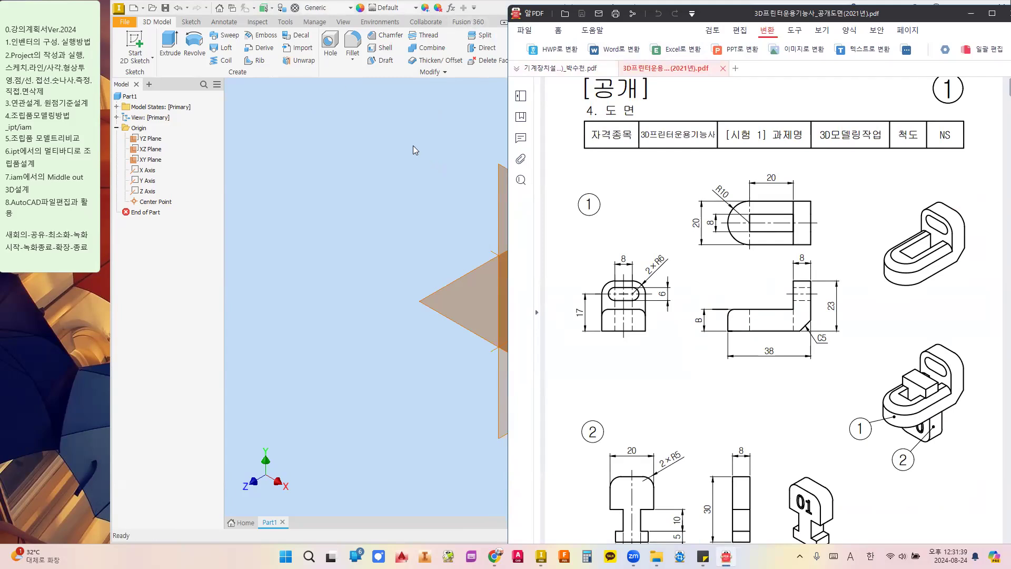
Switch back to Inventor and start a 2D sketch on the YZ plane.
{"action": "left_click", "coordinate": [400, 128]}
{"action": "left_click", "coordinate": [135, 51]}
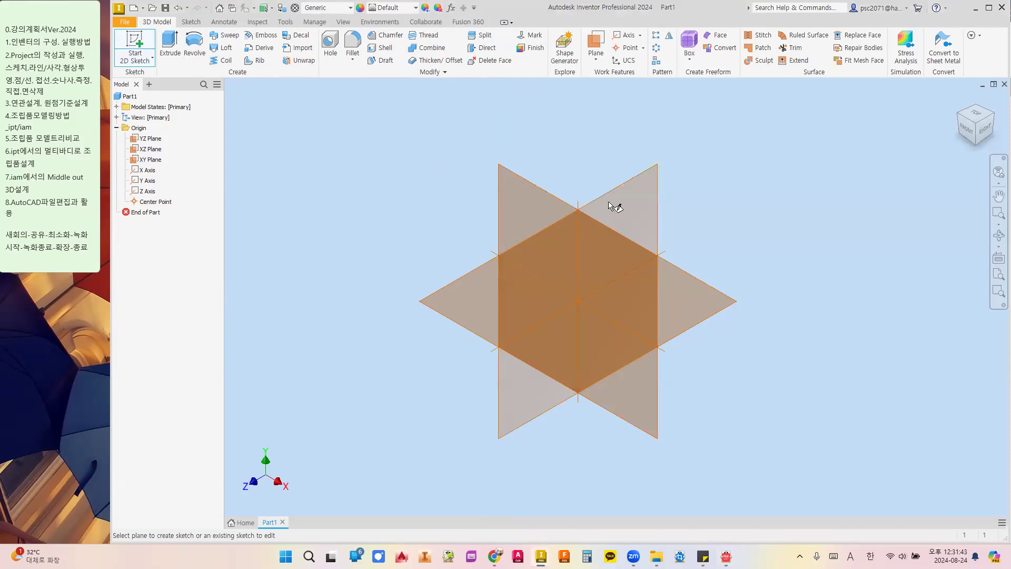
{"action": "left_click", "coordinate": [609, 192]}
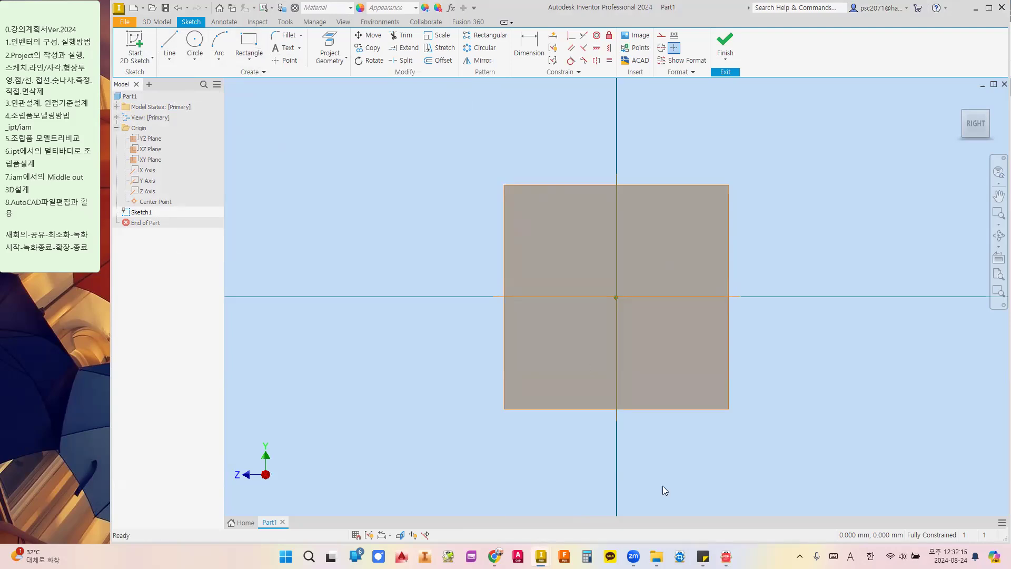
Switch to the PDF viewer to examine part 1's side view in drawing 1, and return to Inventor.
{"action": "left_click", "coordinate": [726, 556]}
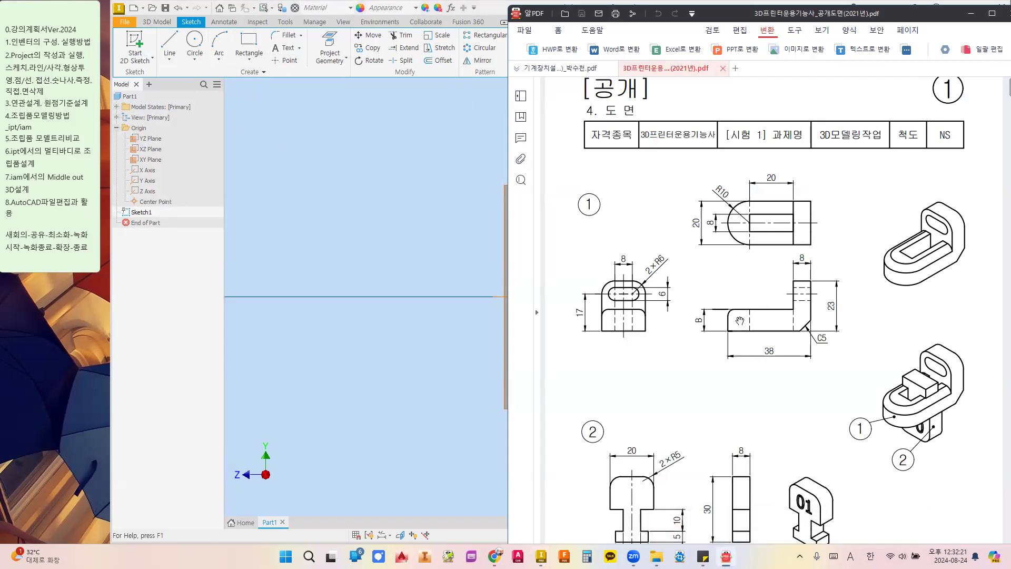
{"action": "left_click", "coordinate": [179, 255]}
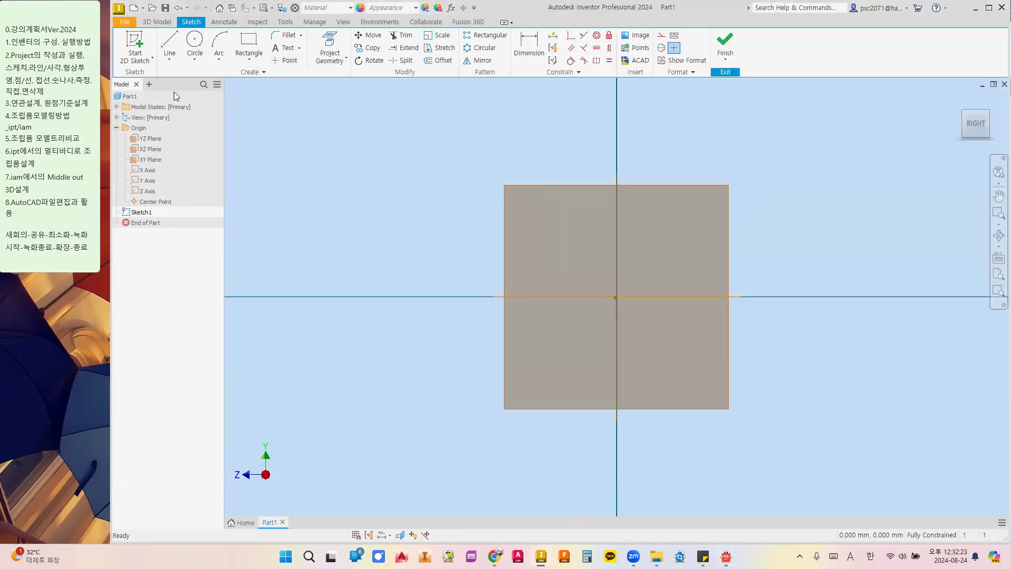
Draw a closed L-shaped line profile from the origin, about 13.4 mm wide, 10.4 mm tall, with a foot about 4.1 mm high.
{"action": "left_click", "coordinate": [169, 47]}
{"action": "left_click", "coordinate": [616, 297]}
{"action": "left_click", "coordinate": [617, 180]}
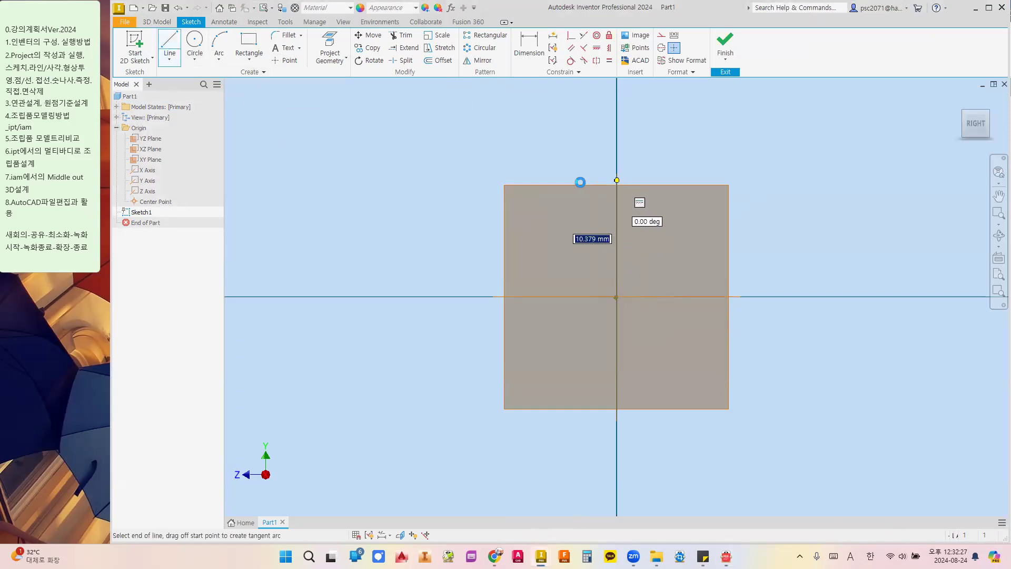
{"action": "left_click", "coordinate": [573, 181]}
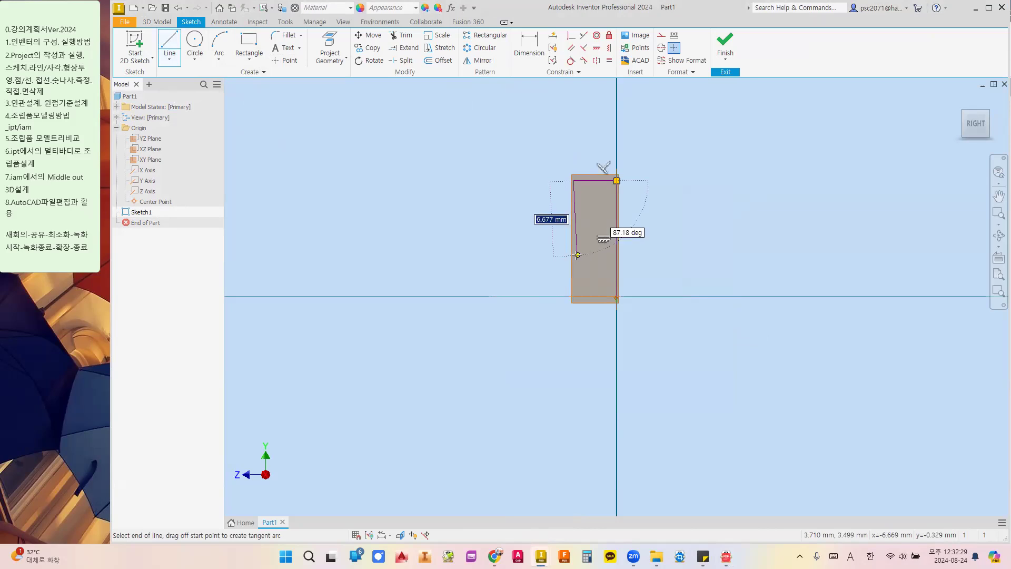
{"action": "left_click", "coordinate": [573, 250]}
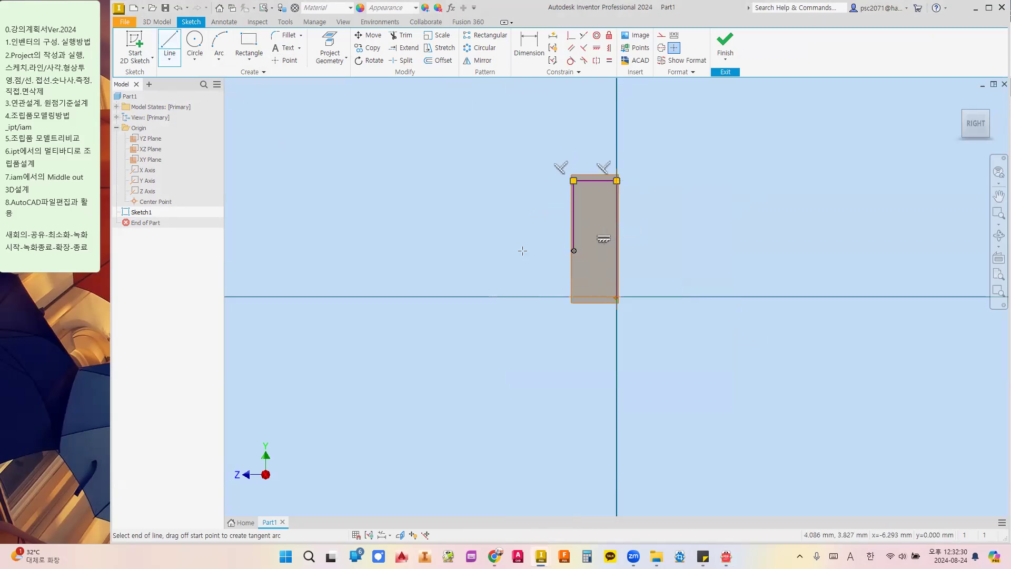
{"action": "left_click", "coordinate": [466, 250]}
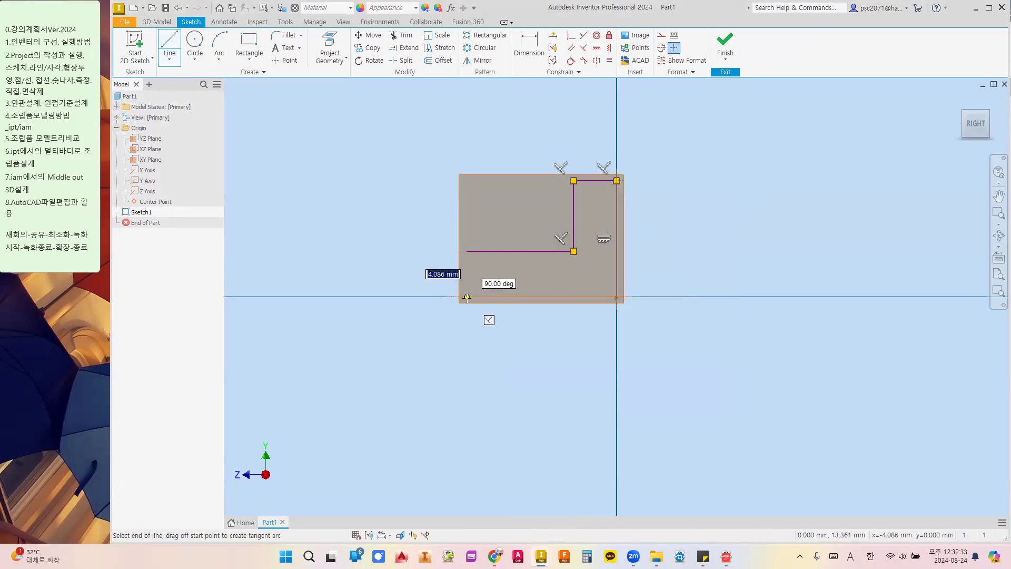
{"action": "left_click", "coordinate": [466, 296]}
{"action": "left_click", "coordinate": [617, 297]}
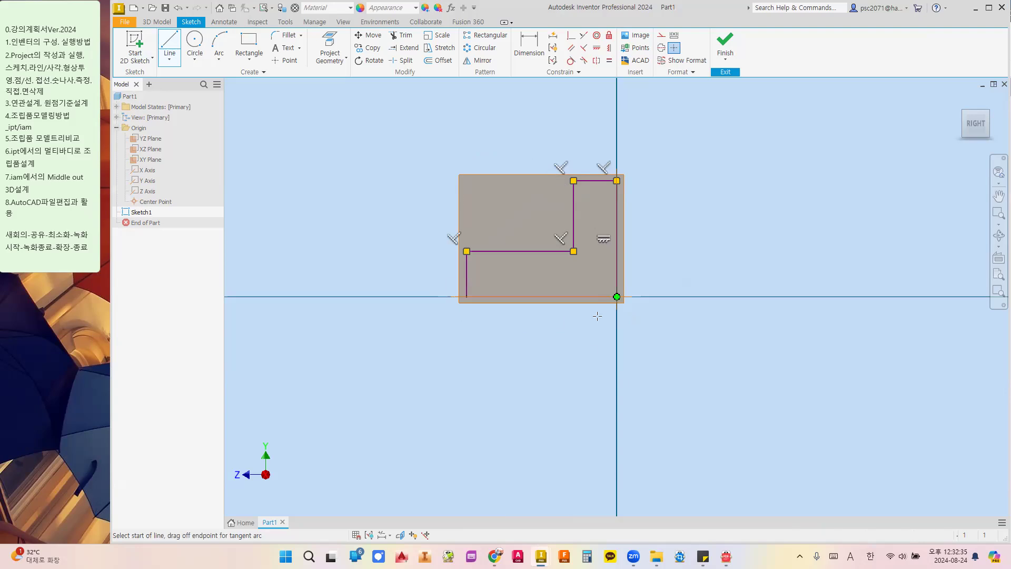
{"action": "right_click", "coordinate": [654, 359]}
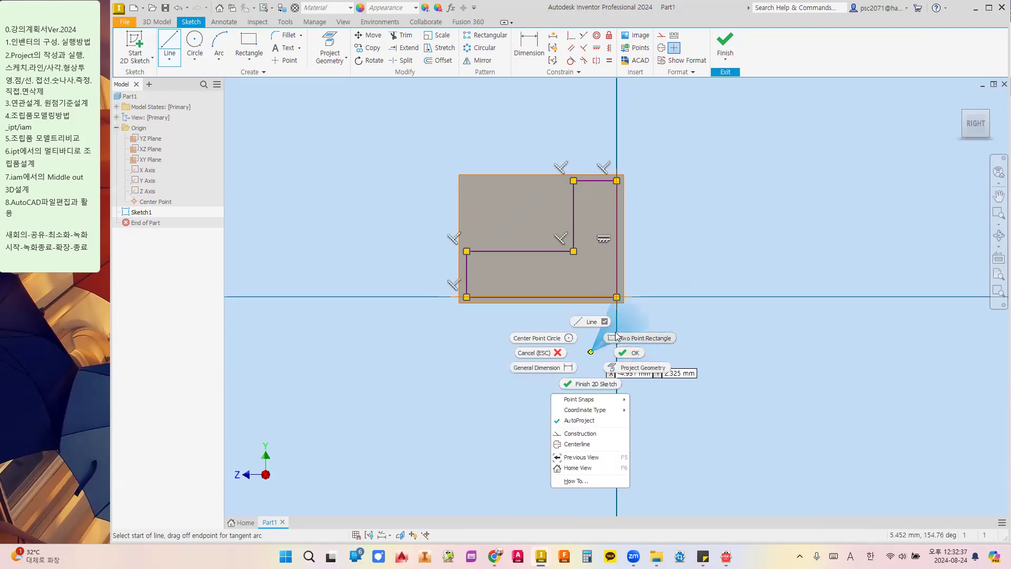
{"action": "key", "text": "Escape"}
{"action": "key", "text": "Escape"}
Replace the L-shaped profile with two overlapping rectangles sharing the origin corner, one low and wide, the other tall and narrow.
{"action": "left_click_drag", "start_coordinate": [424, 153], "coordinate": [675, 372]}
{"action": "key", "text": "Delete"}
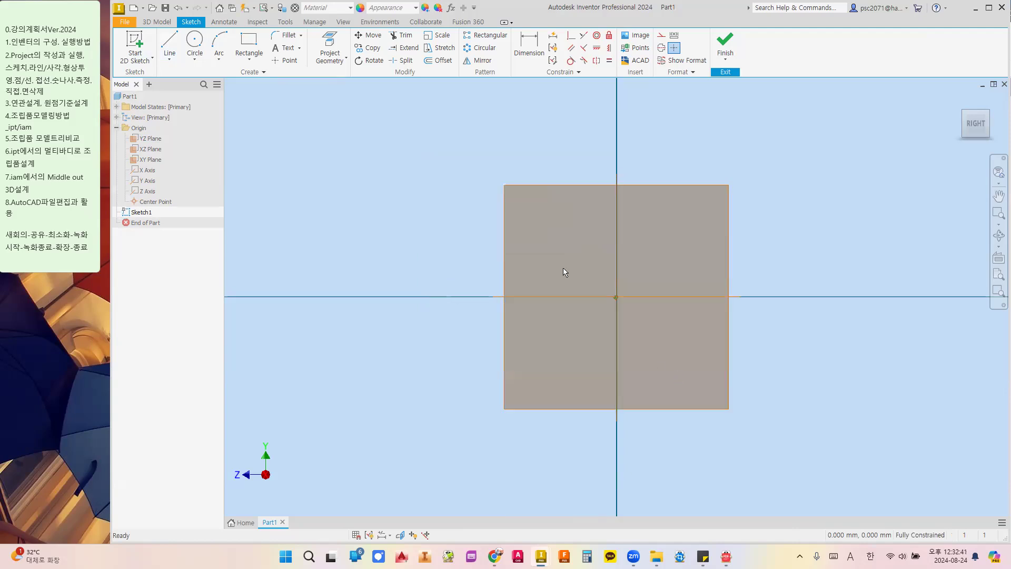
{"action": "left_click", "coordinate": [248, 42]}
{"action": "left_click", "coordinate": [612, 296]}
{"action": "left_click", "coordinate": [430, 241]}
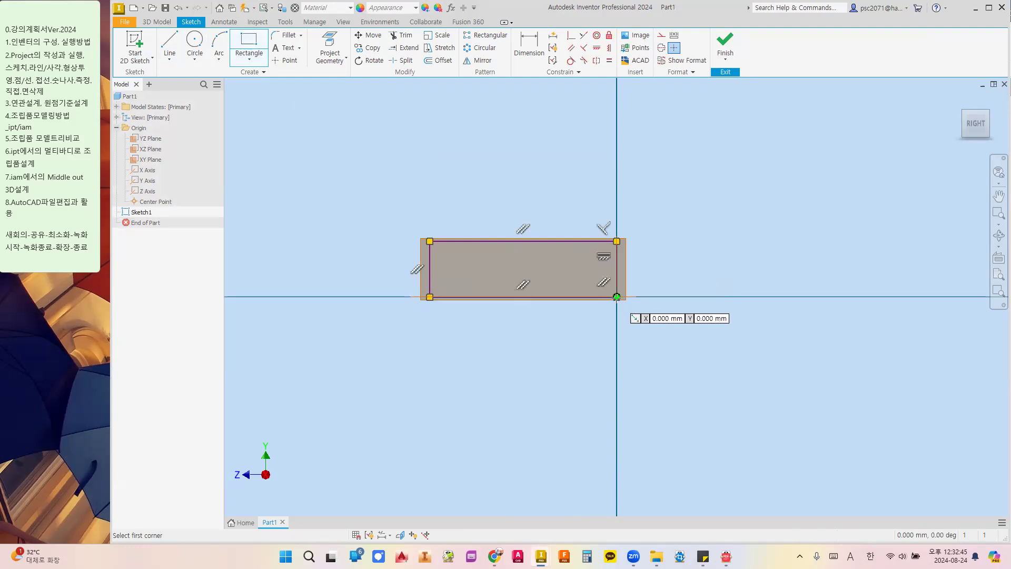
{"action": "left_click", "coordinate": [553, 120]}
{"action": "middle_click_drag", "start_coordinate": [657, 371], "coordinate": [646, 403]}
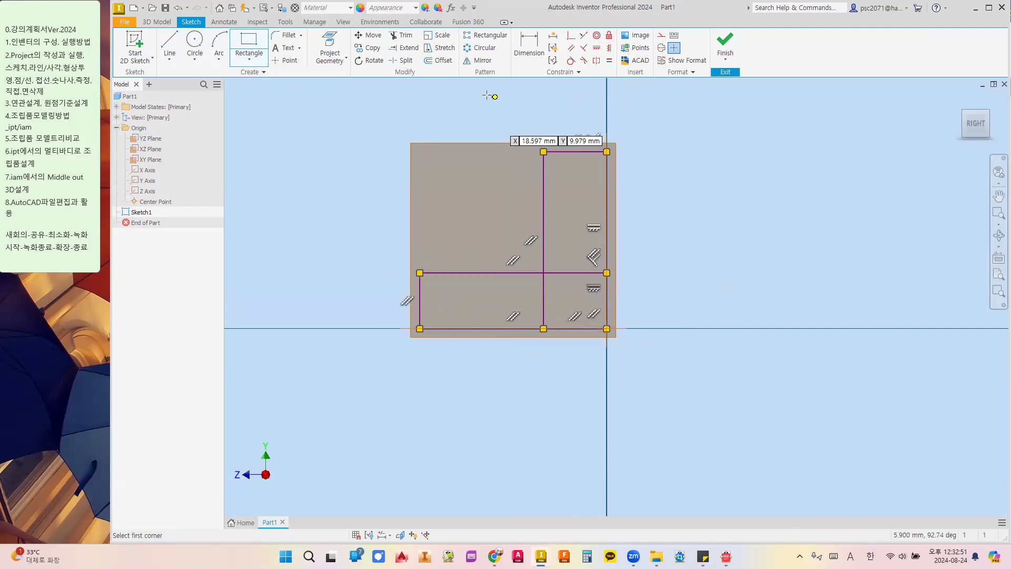
Draw a short vertical line extending upward from the tall rectangle's upper-left corner.
{"action": "left_click", "coordinate": [406, 34]}
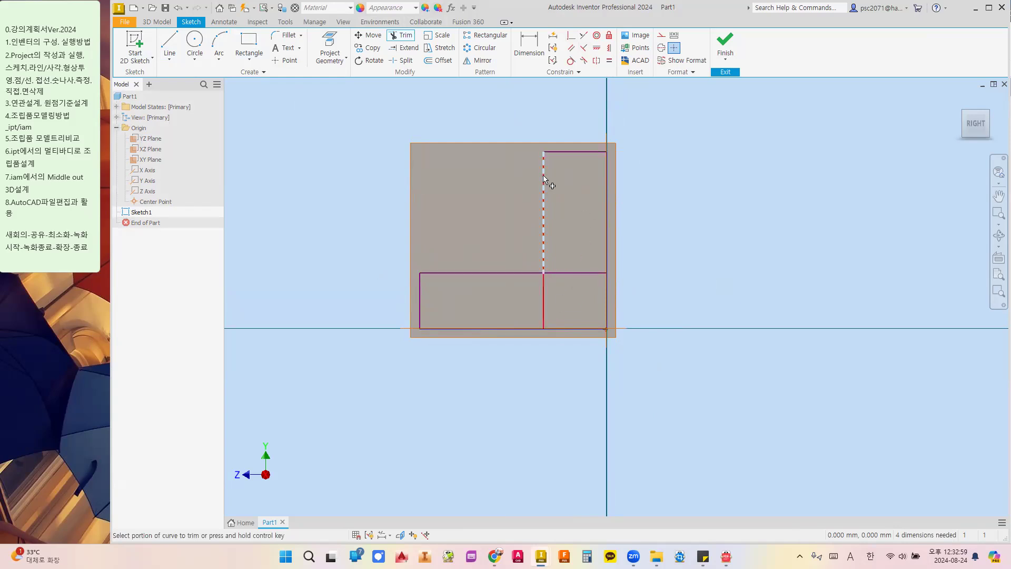
{"action": "key", "text": "l"}
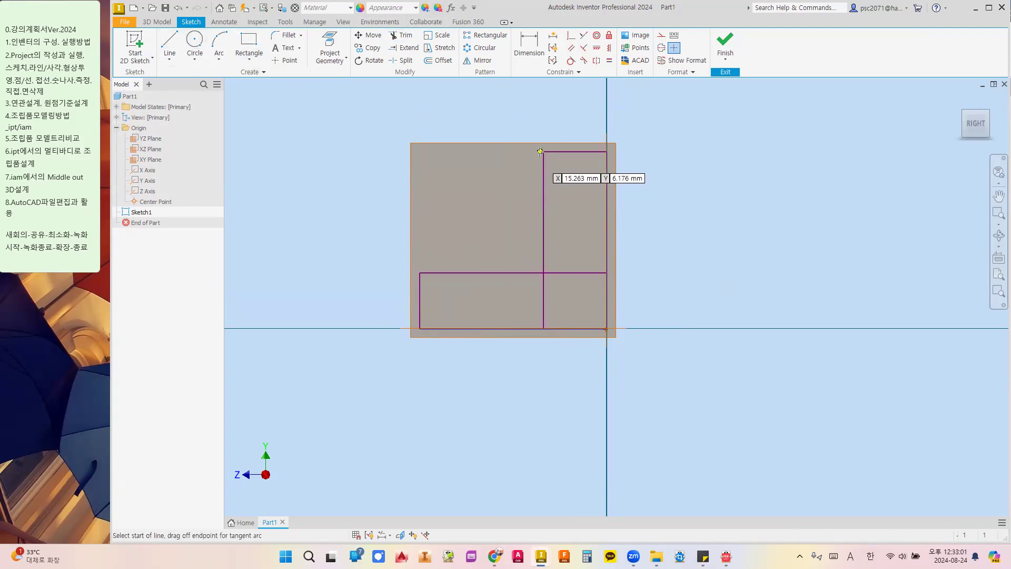
{"action": "left_click", "coordinate": [541, 152]}
{"action": "left_click", "coordinate": [544, 112]}
{"action": "key", "text": "Escape"}
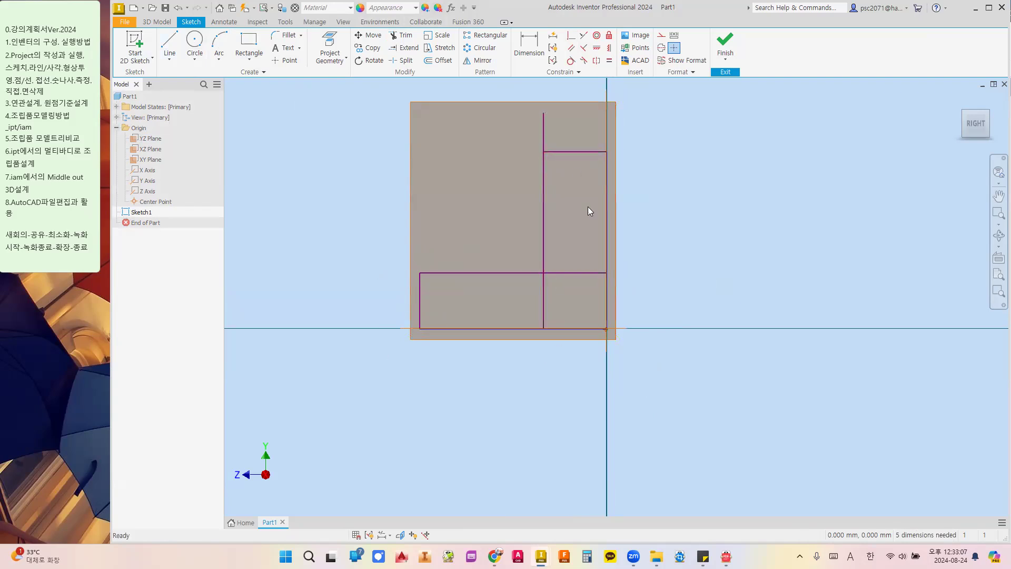
Try to extrude the overlapping rectangle sketch, cancel the extrusion, and undo the extra vertical line.
{"action": "left_click", "coordinate": [158, 22]}
{"action": "left_click", "coordinate": [170, 43]}
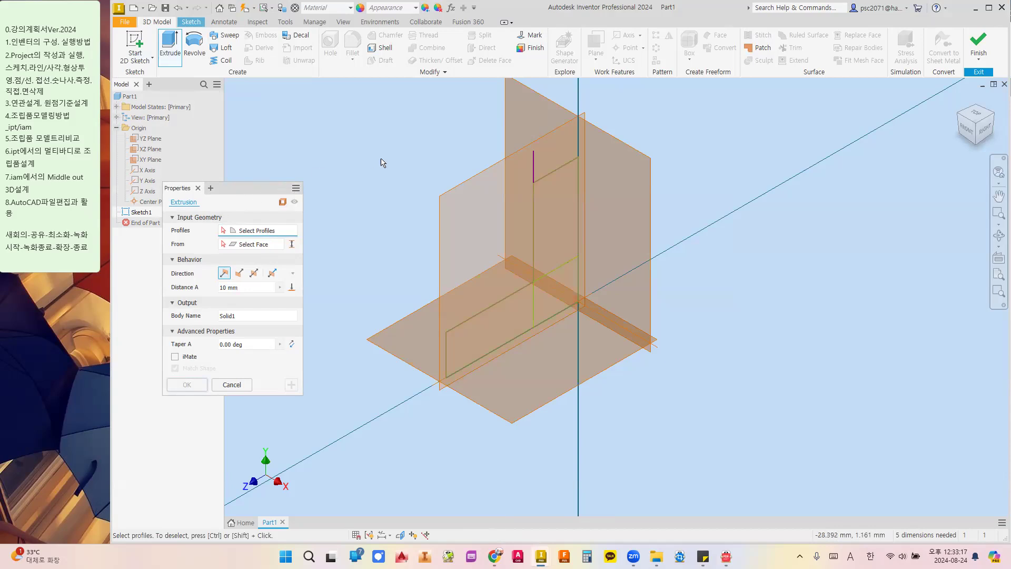
{"action": "left_click", "coordinate": [241, 385]}
{"action": "middle_click_drag", "start_coordinate": [497, 238], "coordinate": [557, 161], "text": "shift"}
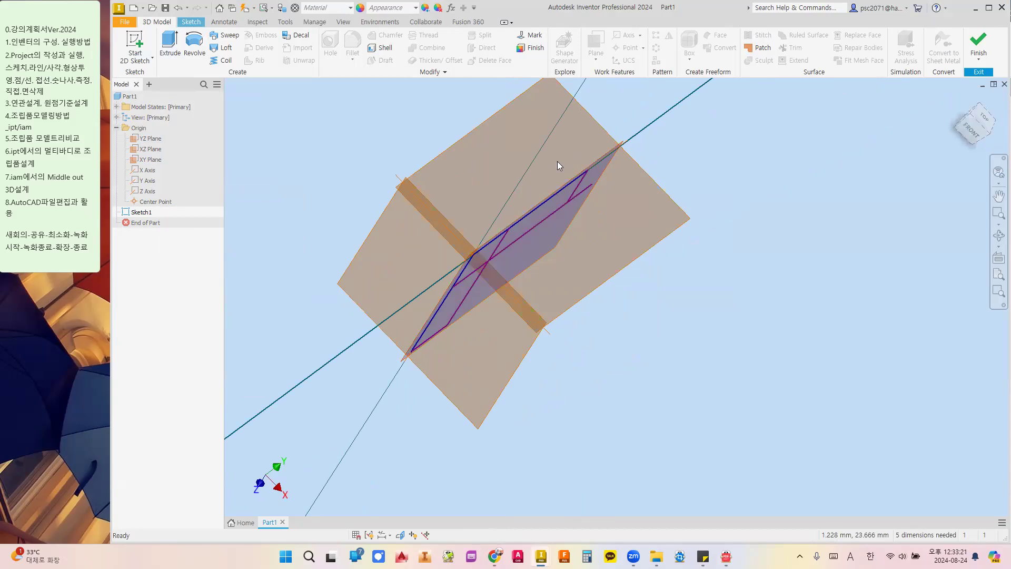
{"action": "left_click", "coordinate": [179, 9]}
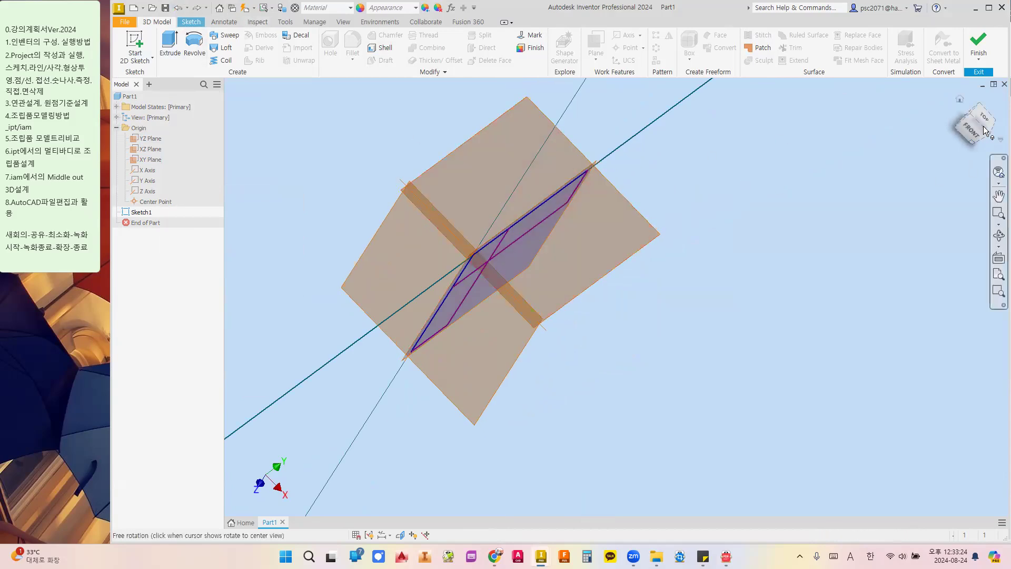
Delete all the rectangle geometry from the sketch and finish the sketch.
{"action": "left_click", "coordinate": [959, 98]}
{"action": "left_click_drag", "start_coordinate": [767, 394], "coordinate": [824, 455]}
{"action": "key", "text": "Delete"}
{"action": "left_click", "coordinate": [994, 72]}
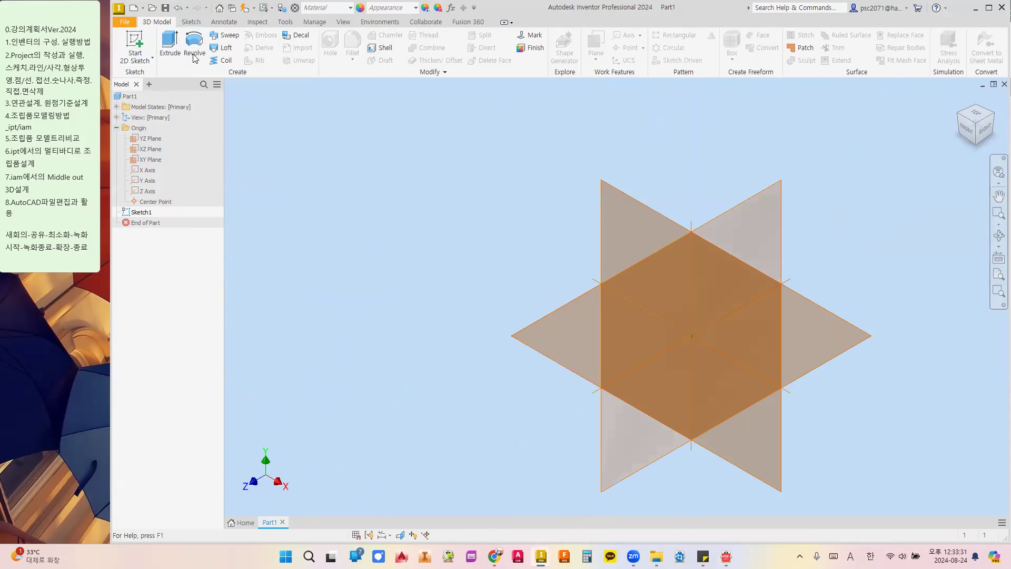
Reopen Sketch1 and start a stepped shaft half-outline on the horizontal axis, with steps about 2.7 mm and 4.2 mm high, 6 mm and 10.9 mm long.
{"action": "double_click", "coordinate": [128, 214]}
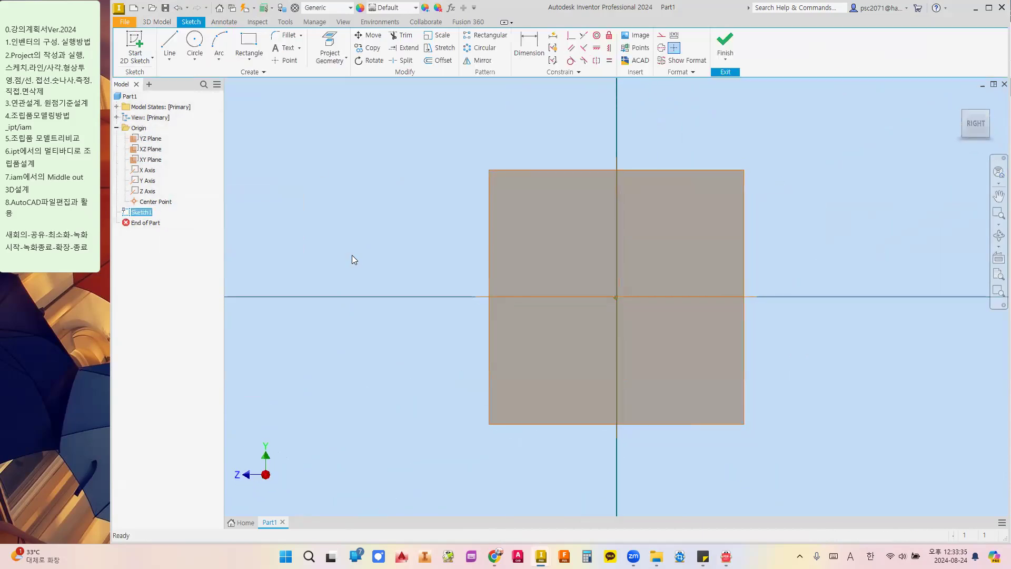
{"action": "left_click", "coordinate": [169, 44]}
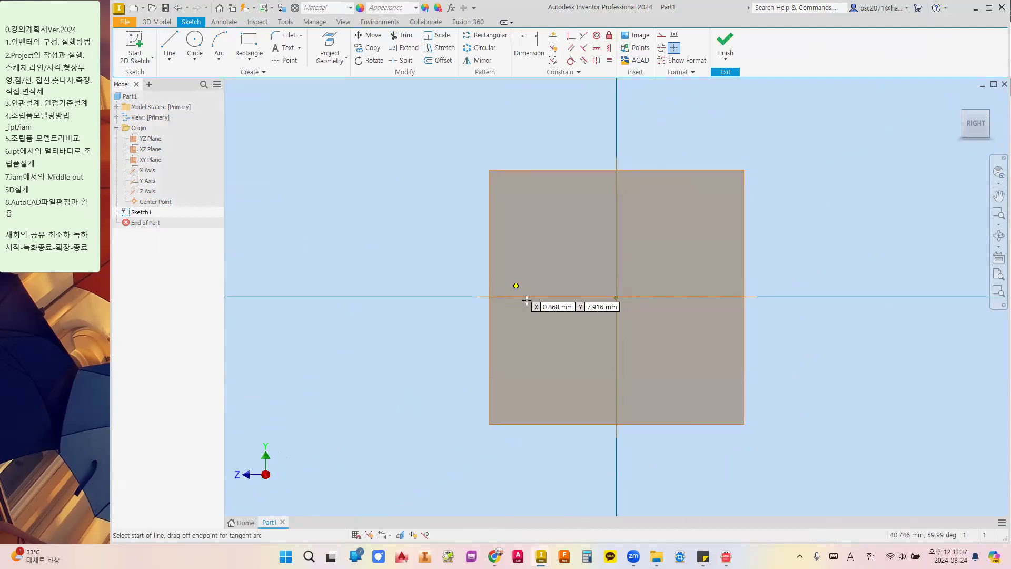
{"action": "left_click", "coordinate": [436, 296]}
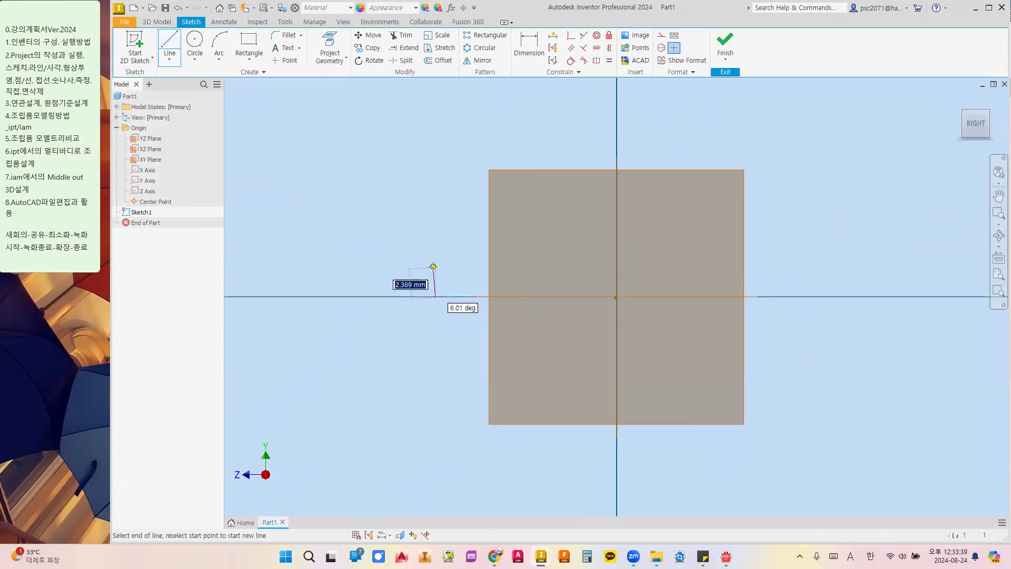
{"action": "left_click", "coordinate": [436, 262]}
{"action": "left_click", "coordinate": [512, 262]}
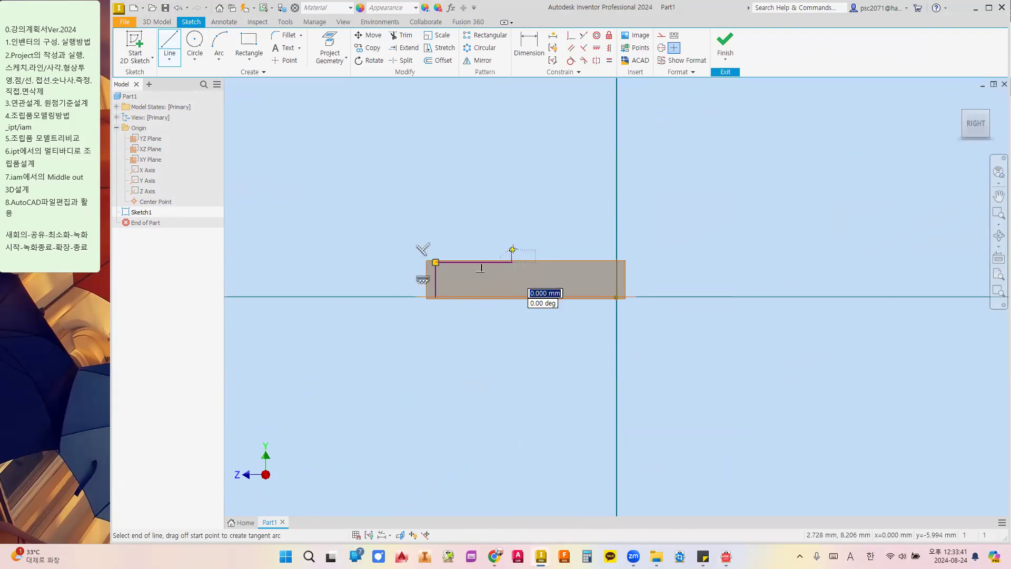
{"action": "left_click", "coordinate": [512, 243]}
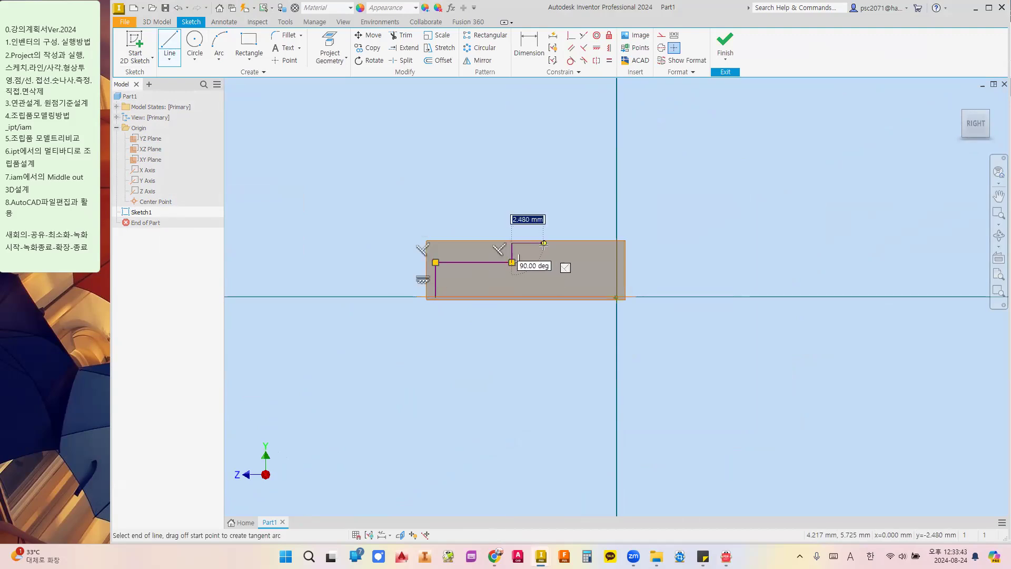
{"action": "left_click", "coordinate": [651, 243]}
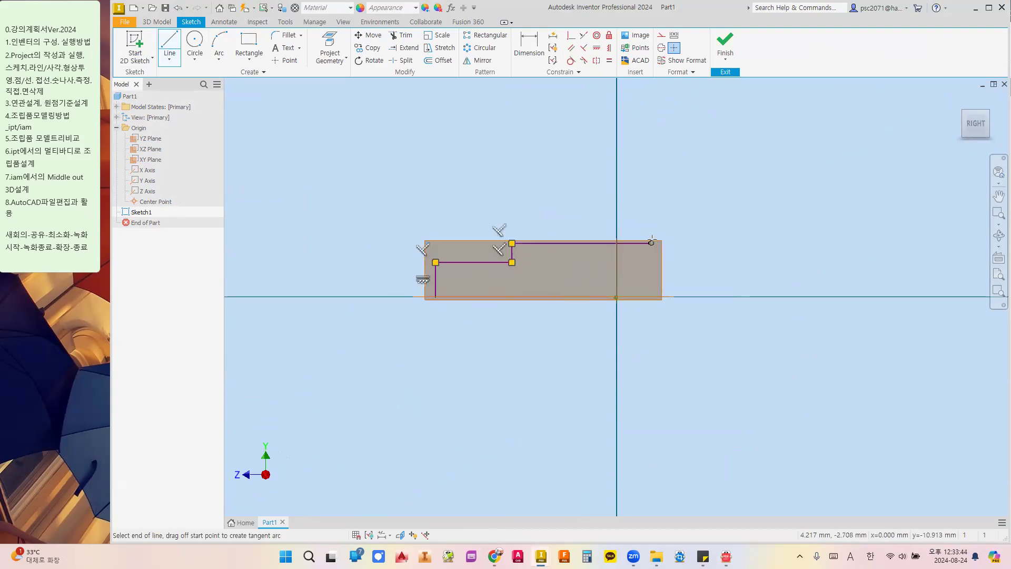
Continue the outline with a collar about 2.1 mm wide, steps about 3.5 mm and 1.4 mm high, and close it along the horizontal axis.
{"action": "left_click", "coordinate": [651, 210]}
{"action": "left_click", "coordinate": [678, 210]}
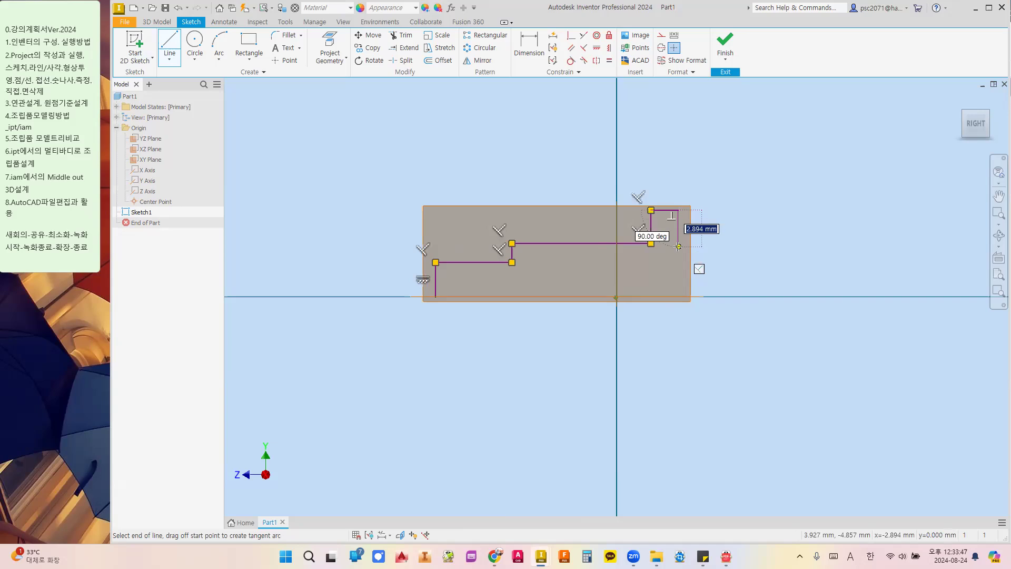
{"action": "left_click", "coordinate": [678, 252]}
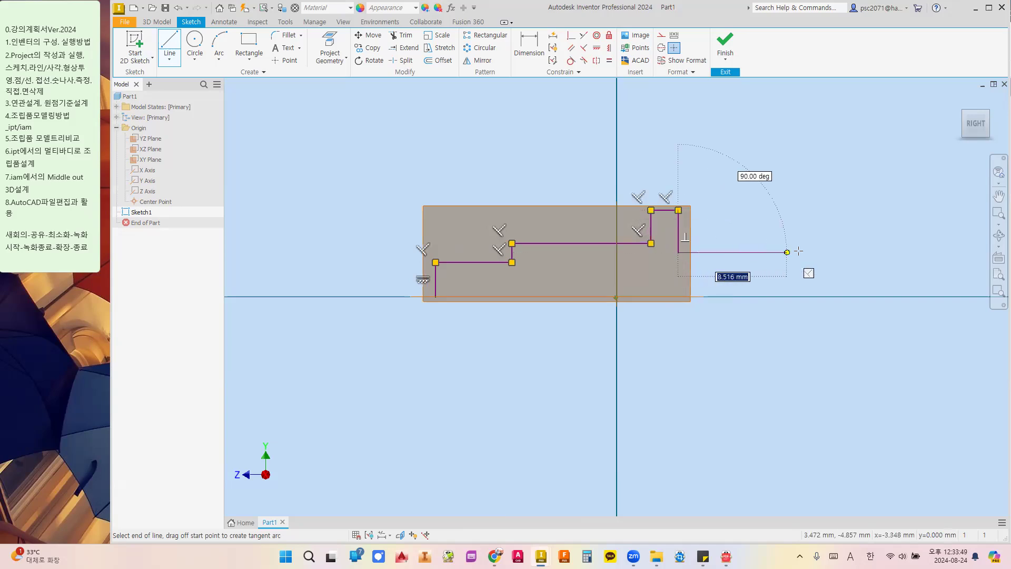
{"action": "left_click", "coordinate": [801, 252]}
{"action": "left_click", "coordinate": [802, 279]}
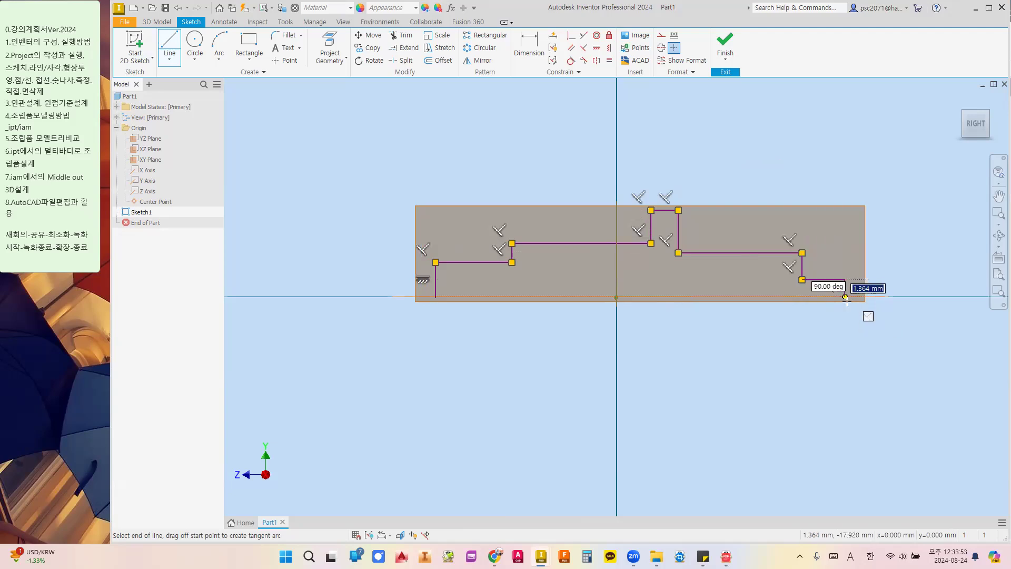
{"action": "left_click", "coordinate": [845, 297]}
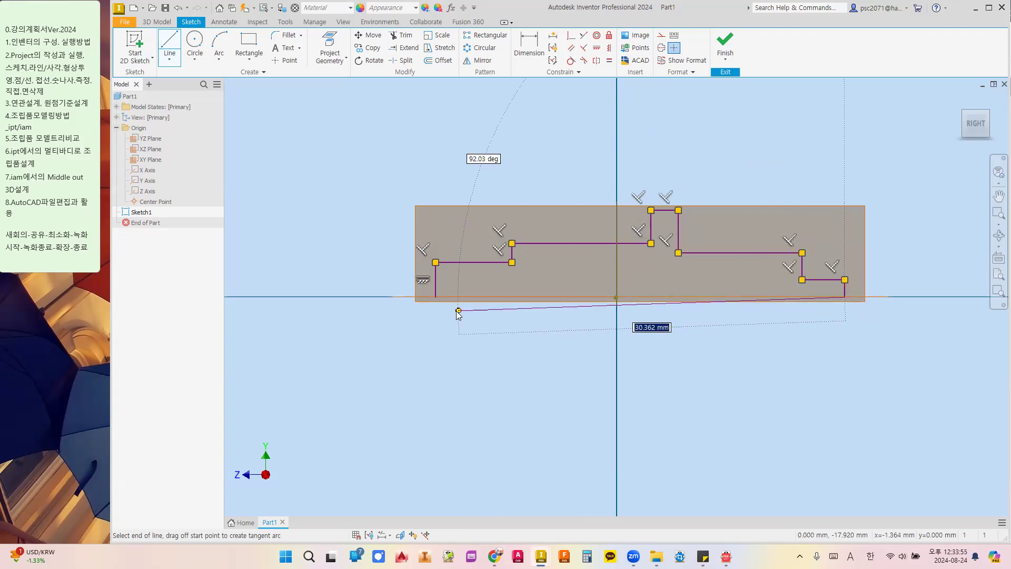
{"action": "left_click", "coordinate": [435, 297]}
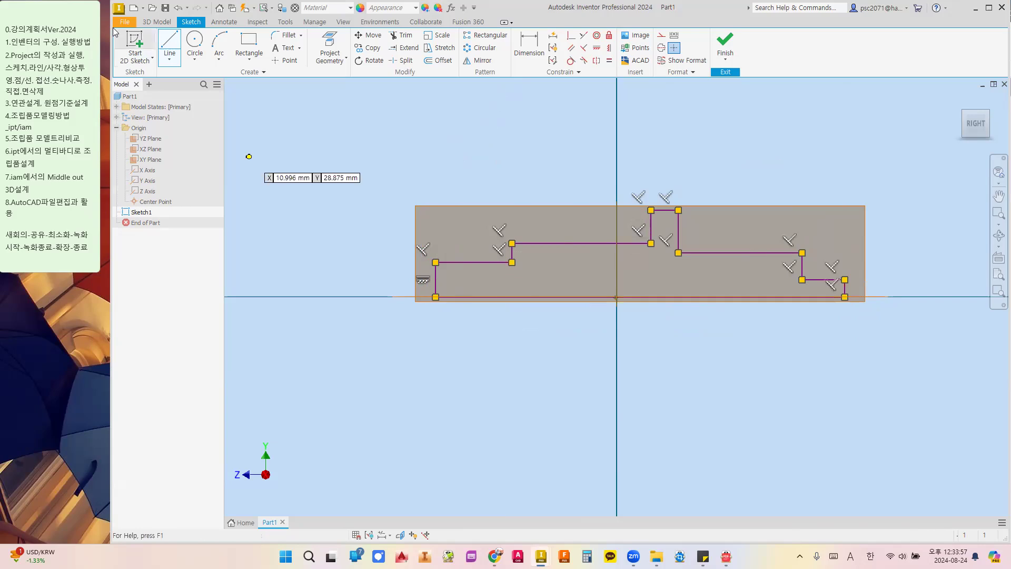
Revolve the stepped profile a full 360 degrees about the Z axis to form a solid shaft.
{"action": "left_click", "coordinate": [156, 22]}
{"action": "left_click", "coordinate": [195, 45]}
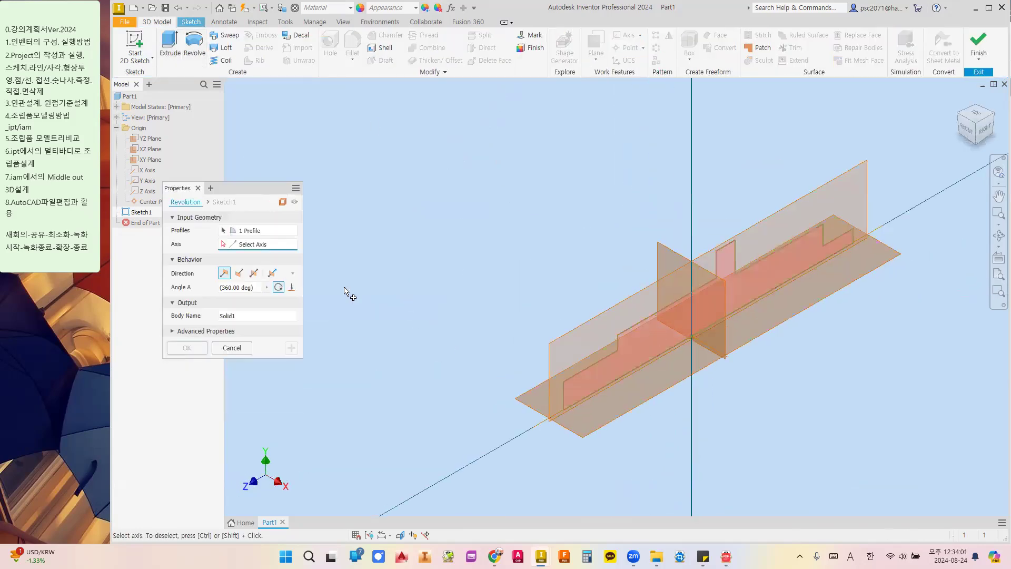
{"action": "left_click", "coordinate": [641, 365]}
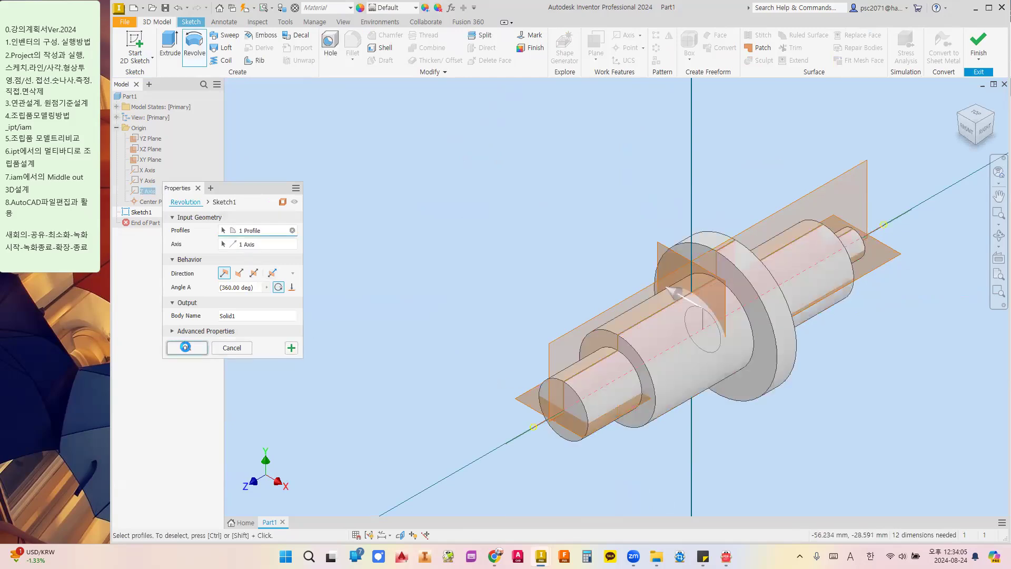
{"action": "left_click", "coordinate": [185, 347]}
{"action": "middle_click_drag", "start_coordinate": [455, 303], "coordinate": [459, 262]}
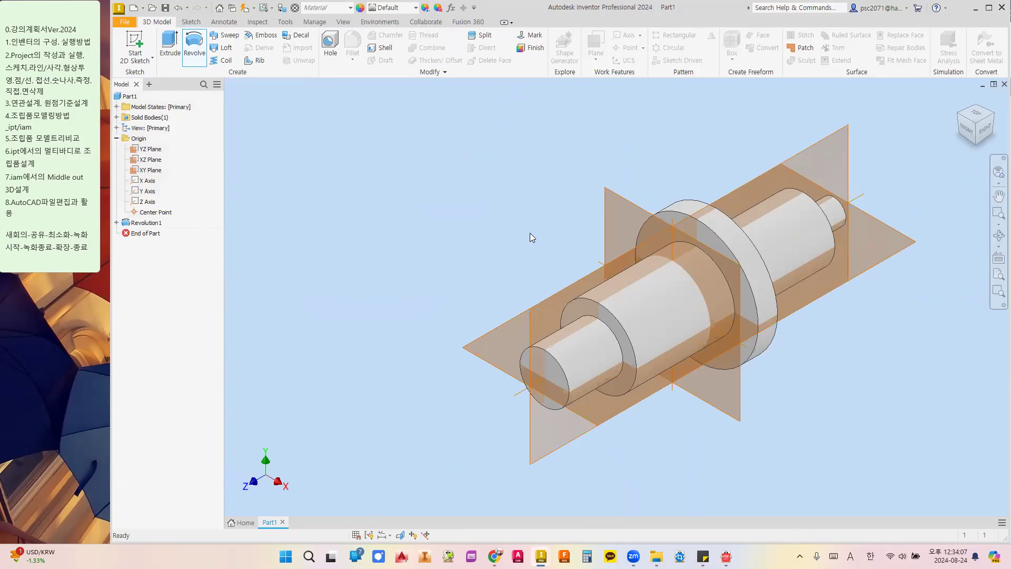
{"action": "middle_click_drag", "start_coordinate": [654, 198], "coordinate": [632, 219]}
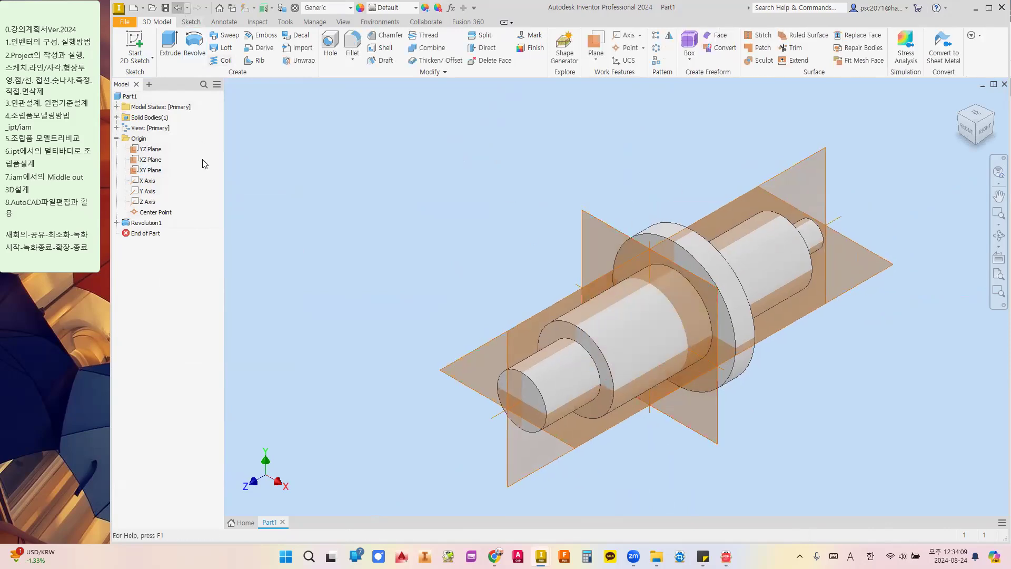
Undo the shaft's revolve and all the outline lines drawn in Sketch1, back to an empty sketch.
{"action": "left_click", "coordinate": [179, 9]}
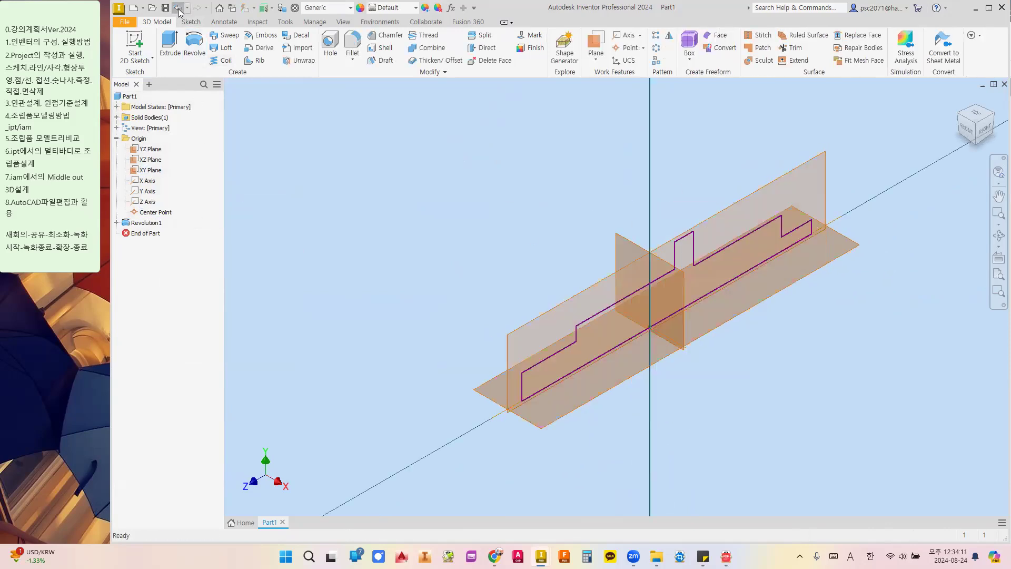
{"action": "left_click", "coordinate": [178, 8]}
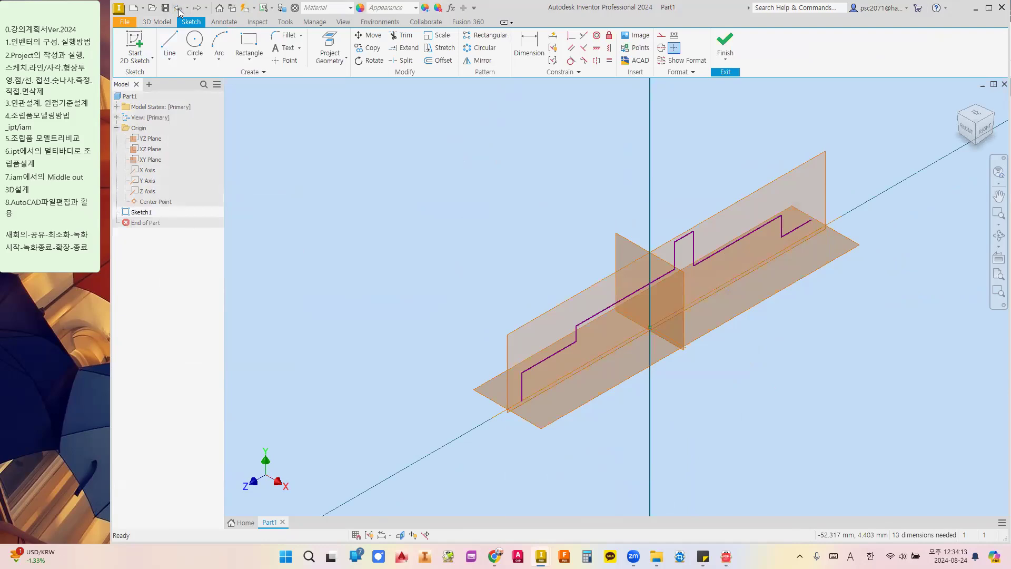
{"action": "left_click", "coordinate": [178, 9]}
{"action": "left_click", "coordinate": [178, 9]}
{"action": "left_click", "coordinate": [178, 9]}
{"action": "left_click", "coordinate": [178, 9]}
{"action": "left_click", "coordinate": [178, 9]}
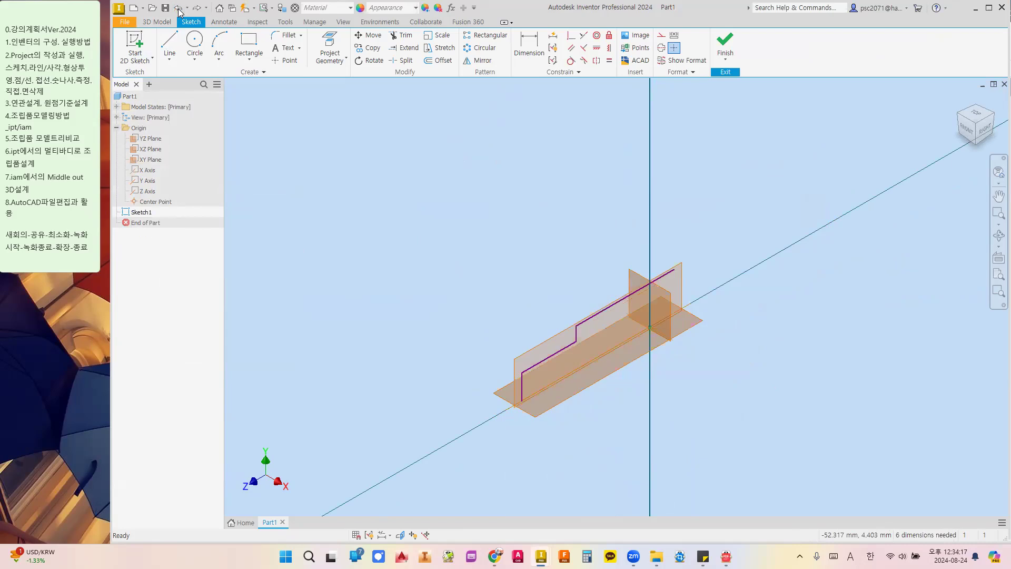
{"action": "left_click", "coordinate": [179, 9]}
{"action": "left_click", "coordinate": [178, 9]}
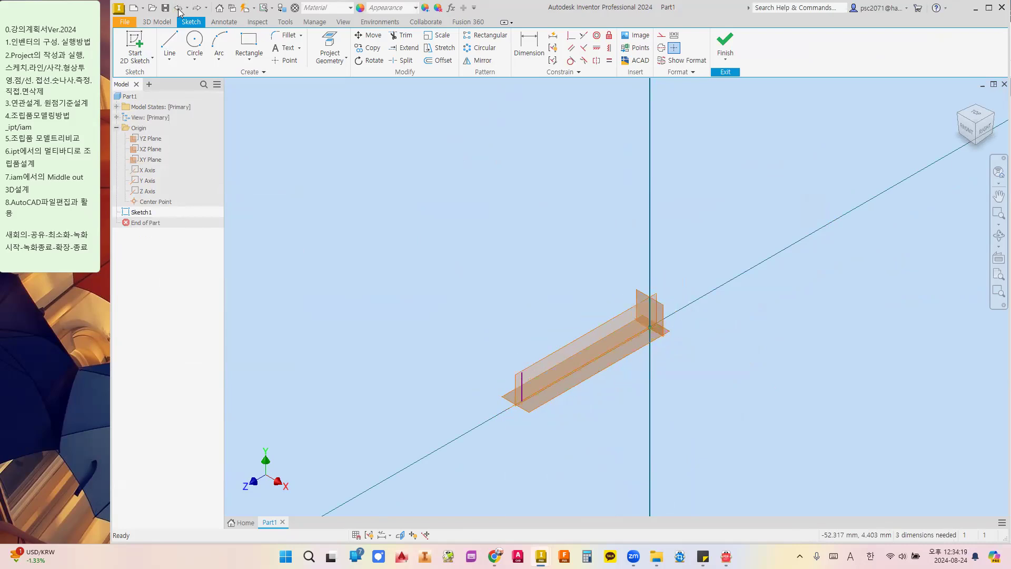
{"action": "left_click", "coordinate": [179, 9]}
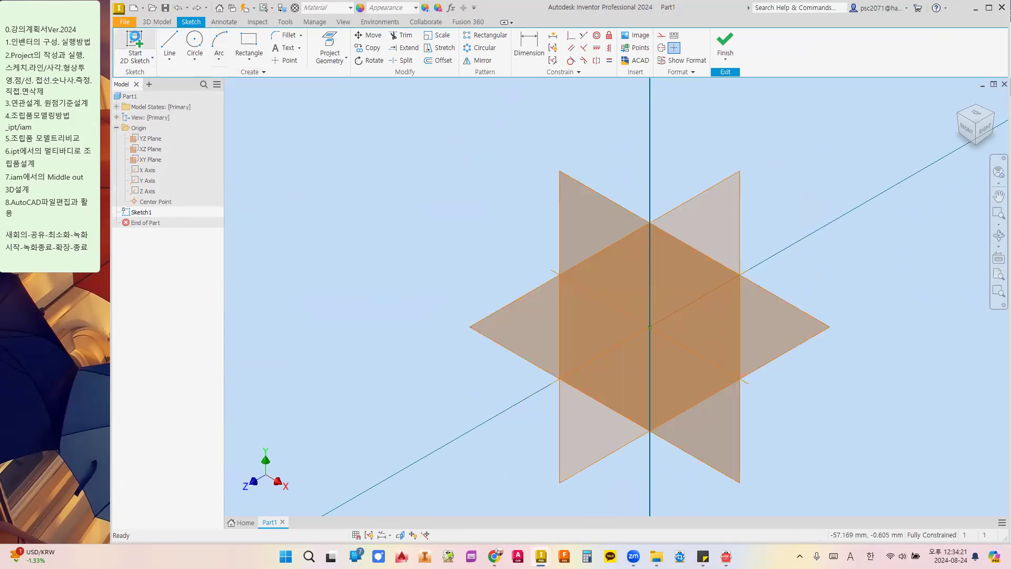
Start a new sketch on the YZ plane and draw two adjoining rectangles on the horizontal axis, about 8.3 by 5 mm and 5.4 by 9 mm.
{"action": "left_click", "coordinate": [733, 176]}
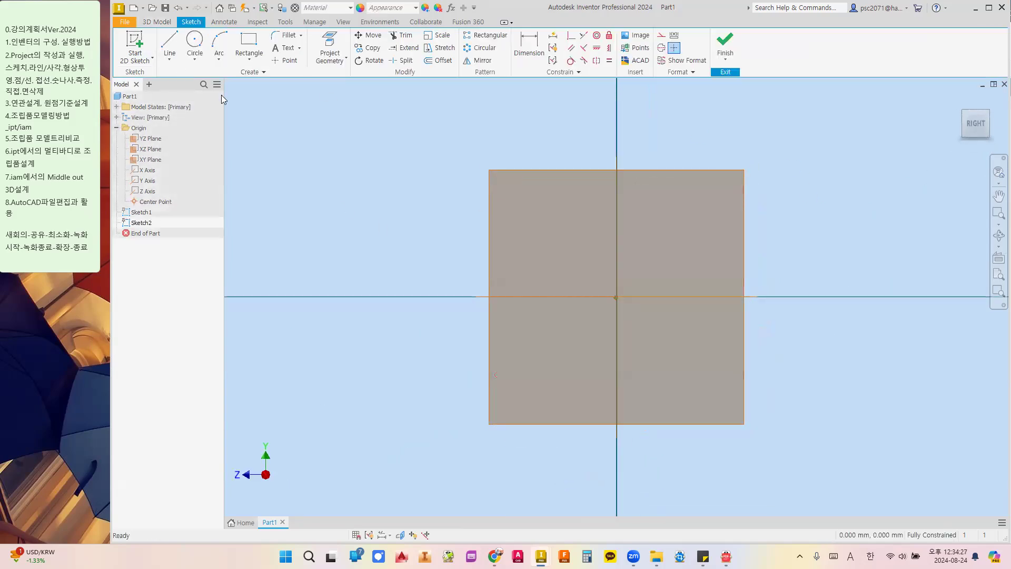
{"action": "left_click", "coordinate": [249, 44]}
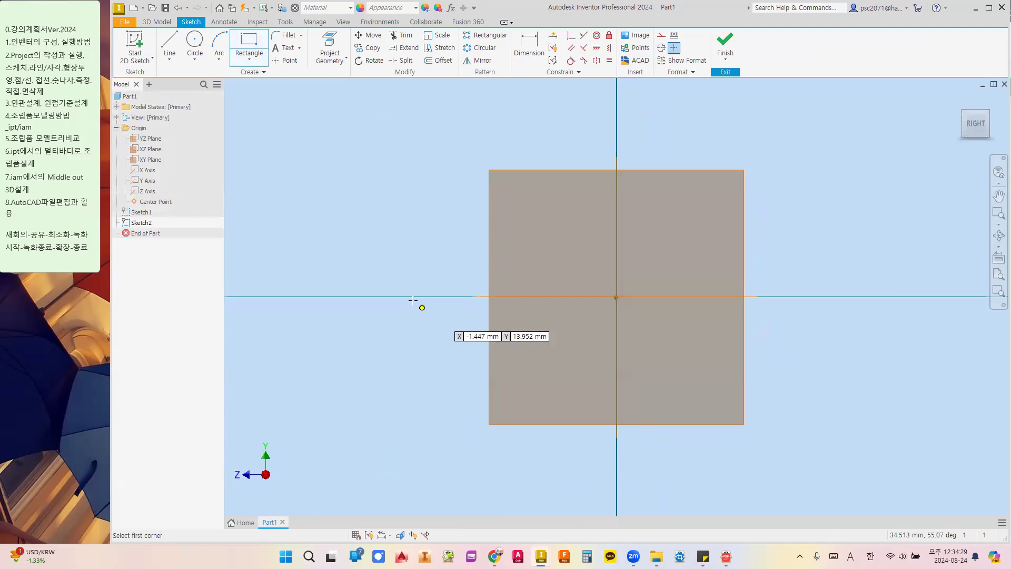
{"action": "left_click", "coordinate": [383, 297]}
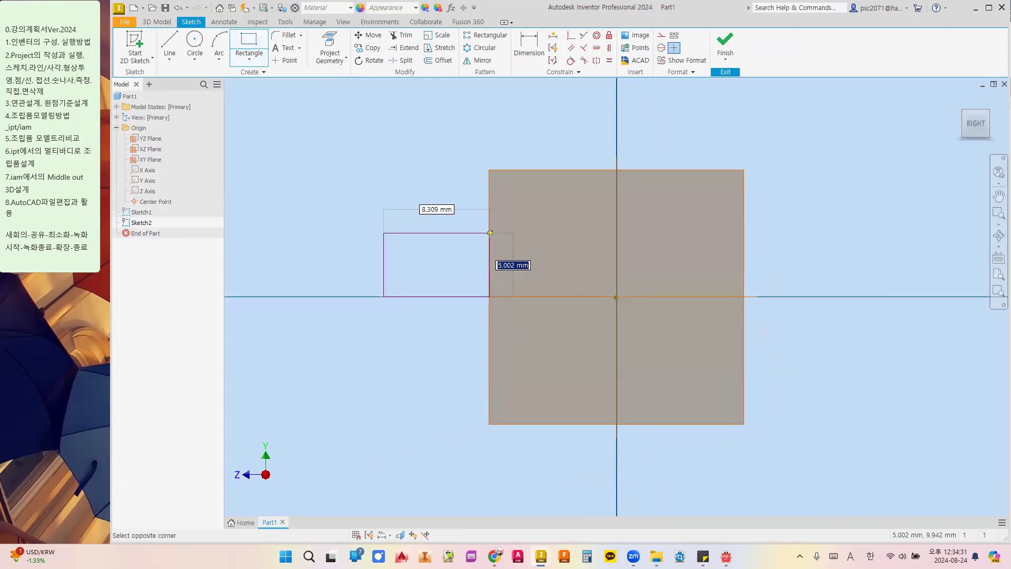
{"action": "left_click", "coordinate": [490, 233]}
{"action": "left_click", "coordinate": [489, 297]}
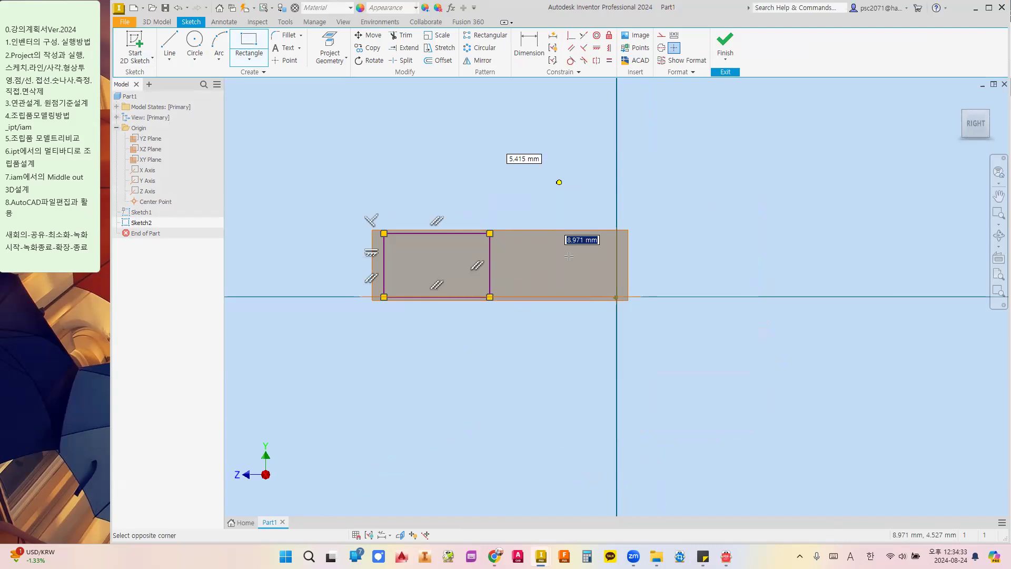
{"action": "left_click", "coordinate": [558, 183]}
Add two more adjoining rectangles along the horizontal axis, each lower than the one before, and finish the sketch.
{"action": "left_click", "coordinate": [559, 297]}
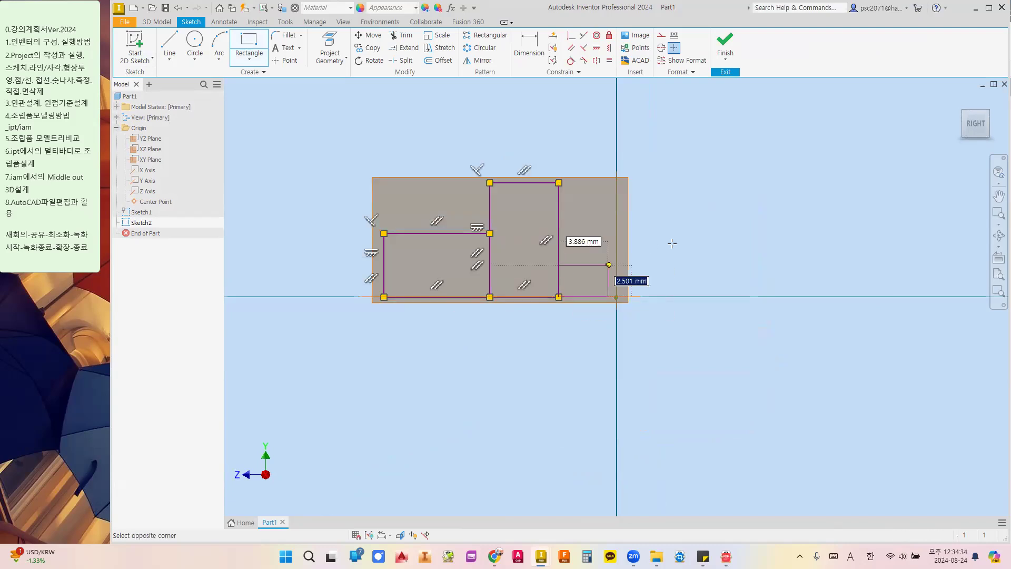
{"action": "left_click", "coordinate": [708, 240]}
{"action": "left_click", "coordinate": [708, 297]}
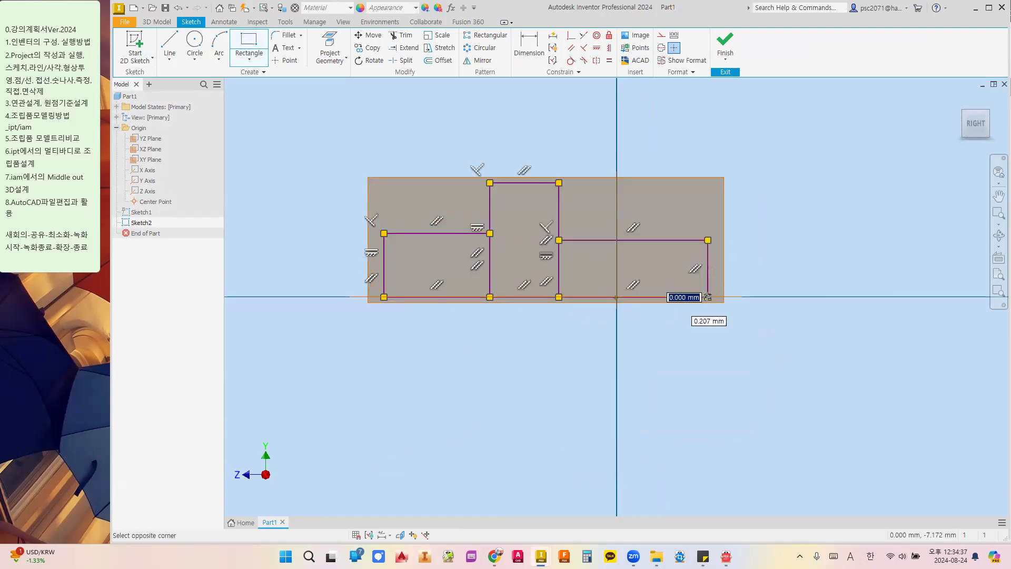
{"action": "key", "text": "Escape"}
{"action": "left_click", "coordinate": [707, 297]}
{"action": "left_click", "coordinate": [778, 258]}
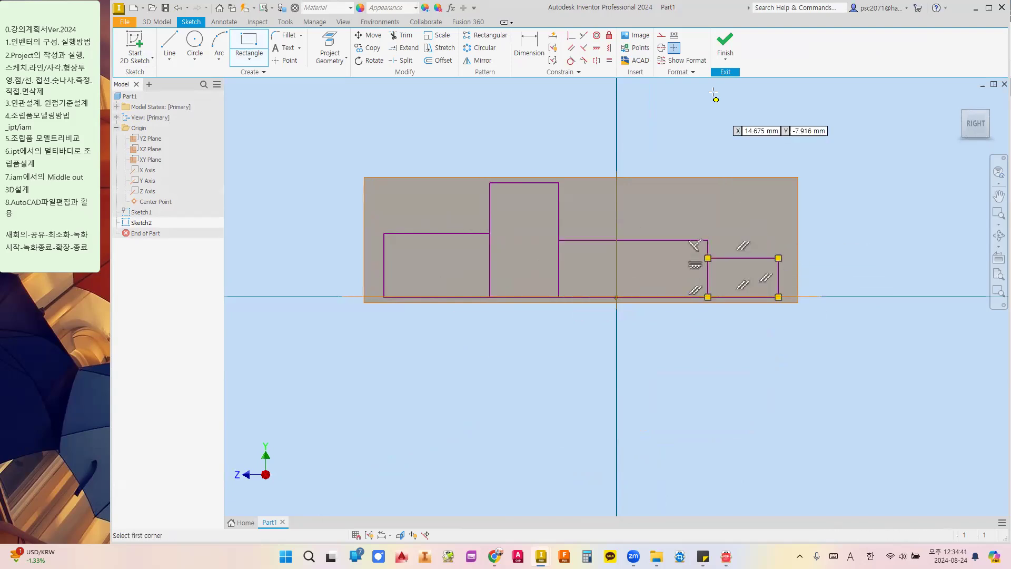
{"action": "left_click", "coordinate": [725, 45]}
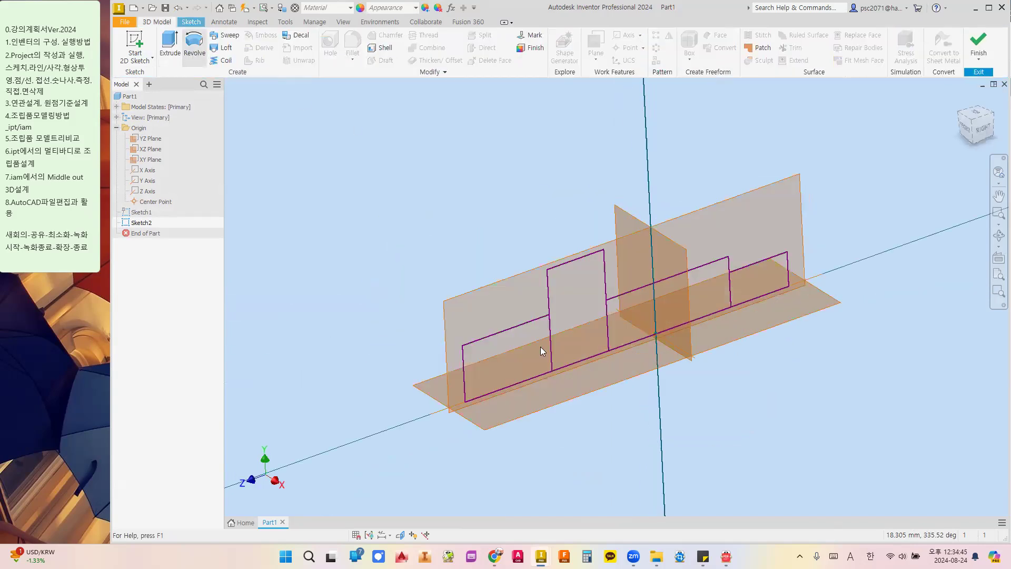
Revolve all four rectangles a full 360 degrees about their edge on the horizontal axis to form a stepped shaft.
{"action": "left_click", "coordinate": [532, 371]}
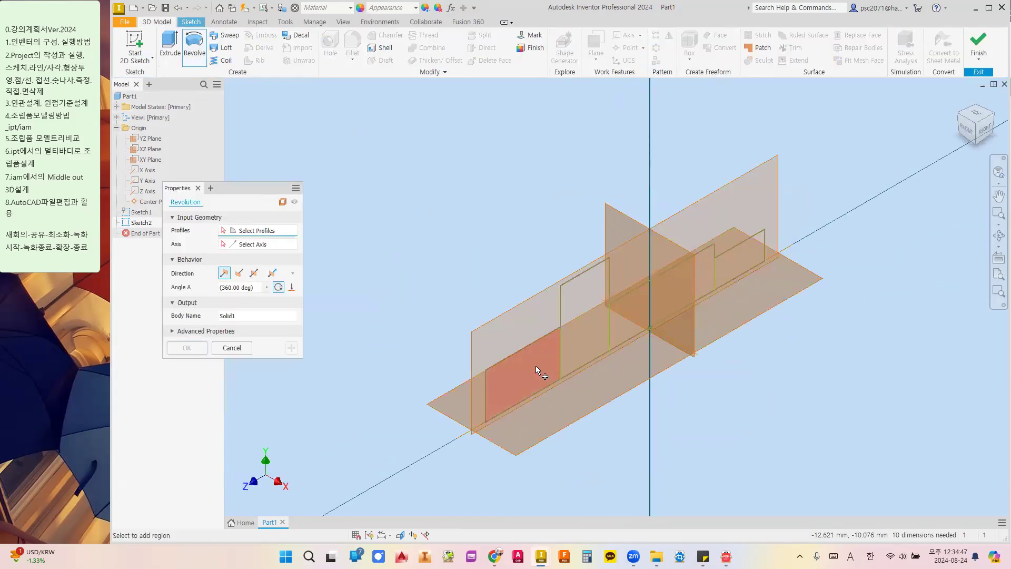
{"action": "left_click", "coordinate": [584, 342]}
{"action": "left_click", "coordinate": [743, 270]}
{"action": "left_click", "coordinate": [748, 258]}
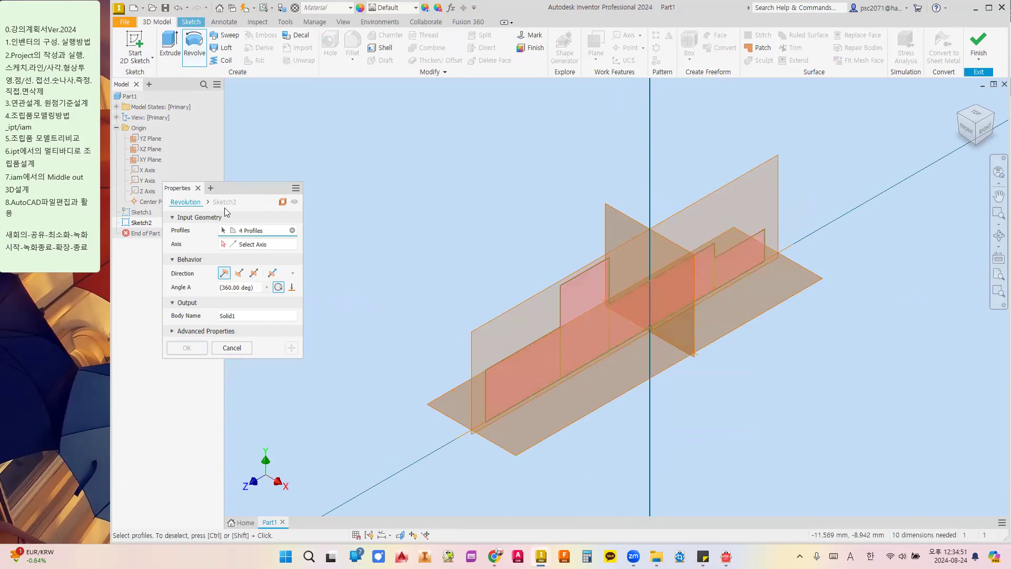
{"action": "left_click", "coordinate": [244, 244]}
{"action": "left_click", "coordinate": [580, 367]}
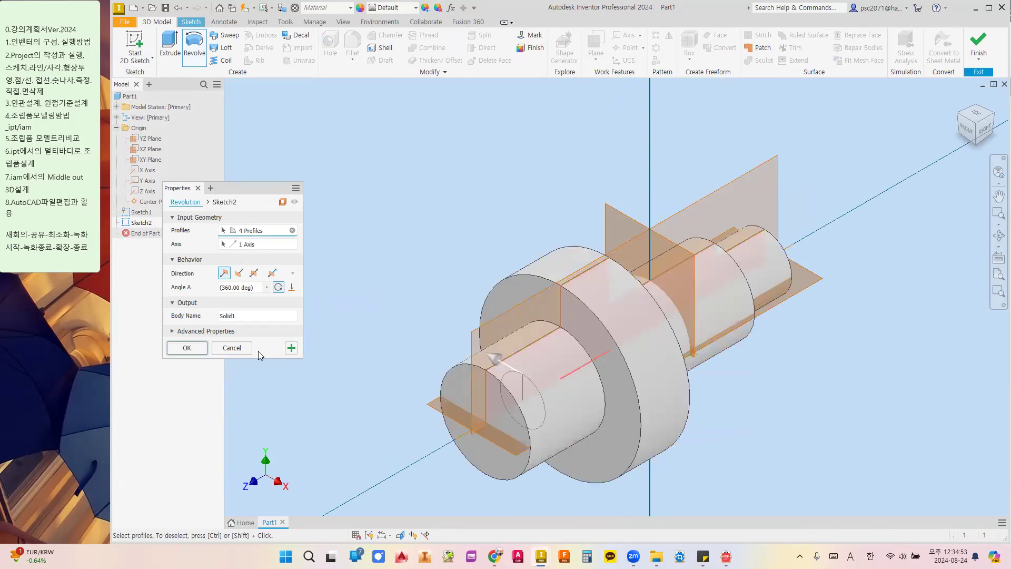
{"action": "left_click", "coordinate": [196, 346]}
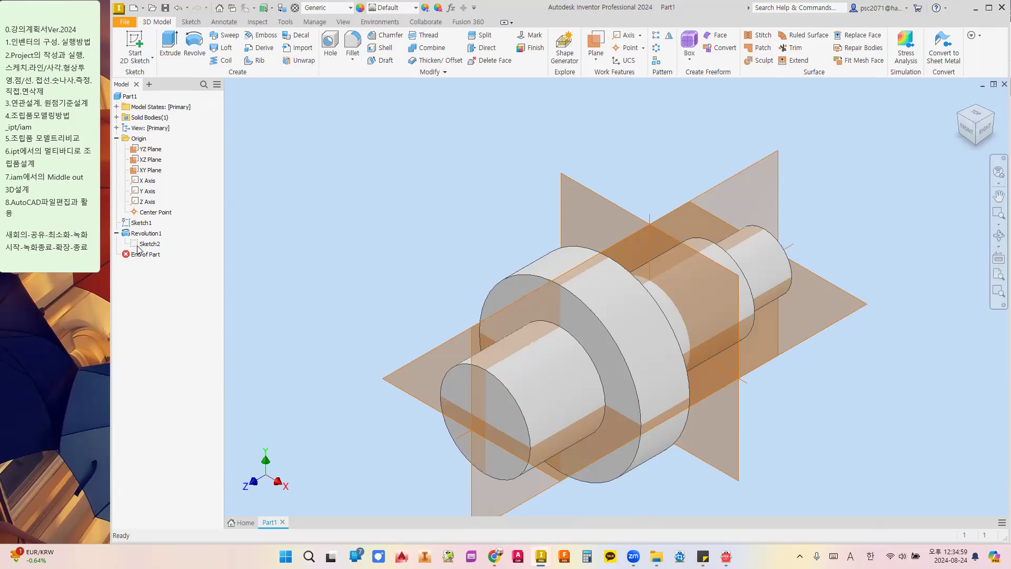
Edit Sketch2 to raise the collar rectangle's upper edge, enlarging the shaft's collar, and finish the sketch.
{"action": "double_click", "coordinate": [141, 245]}
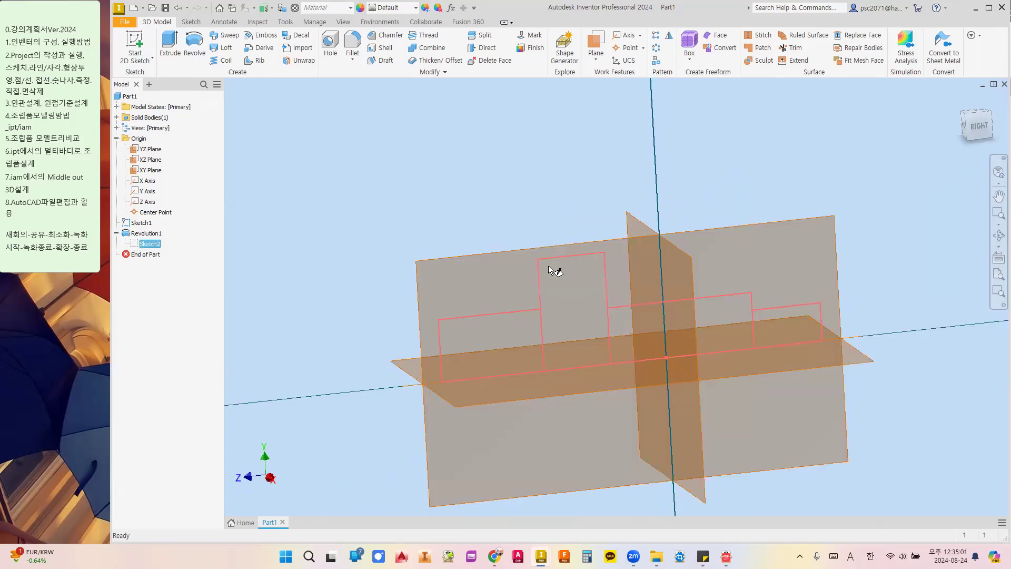
{"action": "left_click_drag", "start_coordinate": [567, 241], "coordinate": [568, 214]}
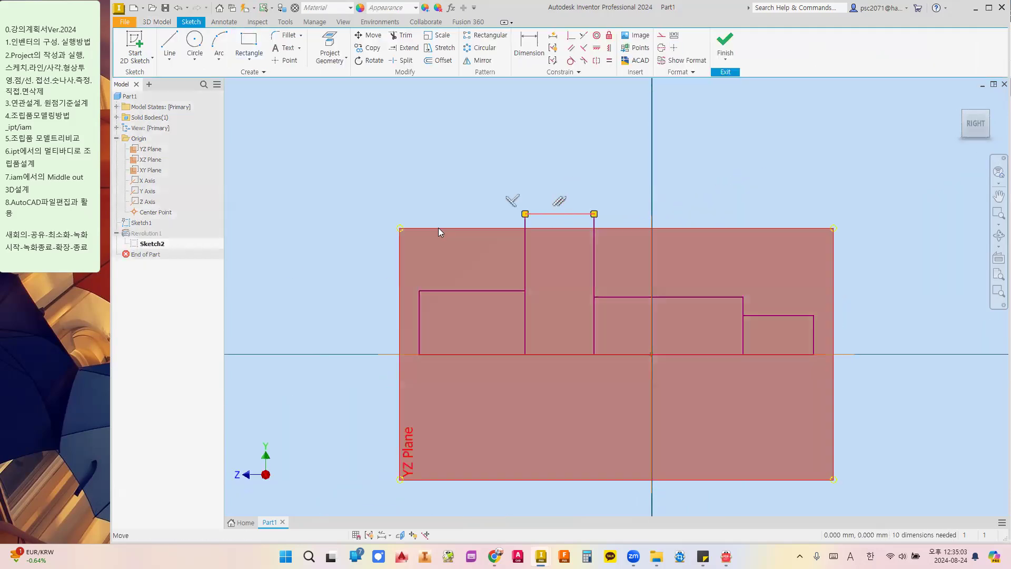
{"action": "left_click", "coordinate": [723, 40]}
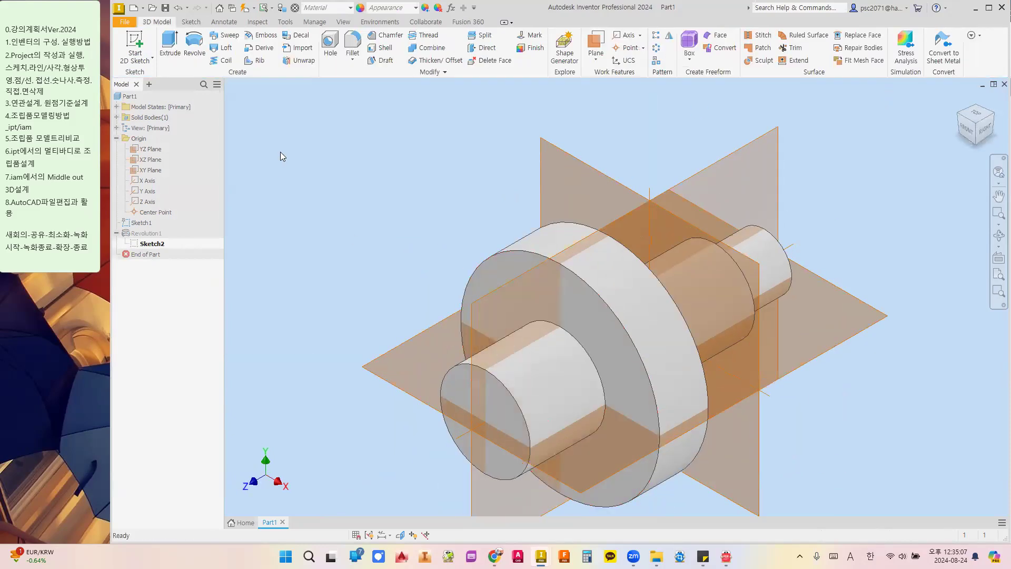
Start a sketch on the collar's front face and draw a centred circle between the shaft's hub and the collar's rim.
{"action": "left_click", "coordinate": [191, 21]}
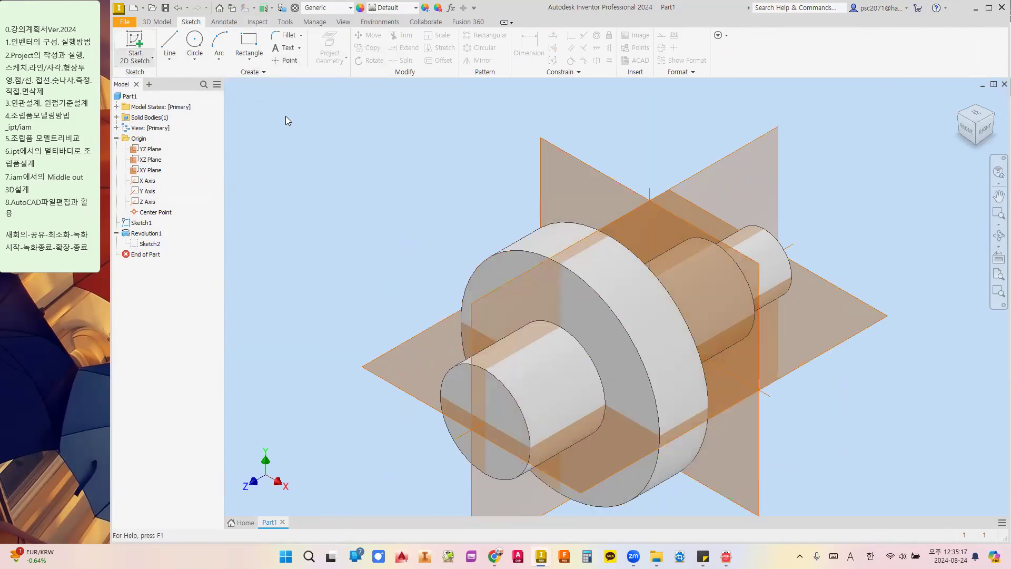
{"action": "left_click", "coordinate": [136, 44]}
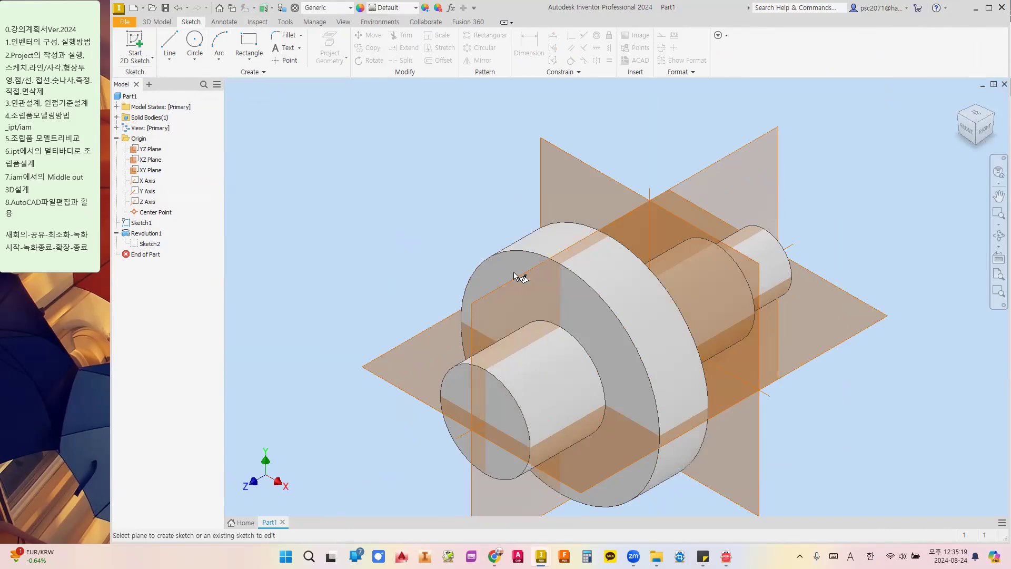
{"action": "middle_click_drag", "start_coordinate": [564, 287], "coordinate": [517, 246], "text": "shift"}
{"action": "left_click", "coordinate": [517, 246]}
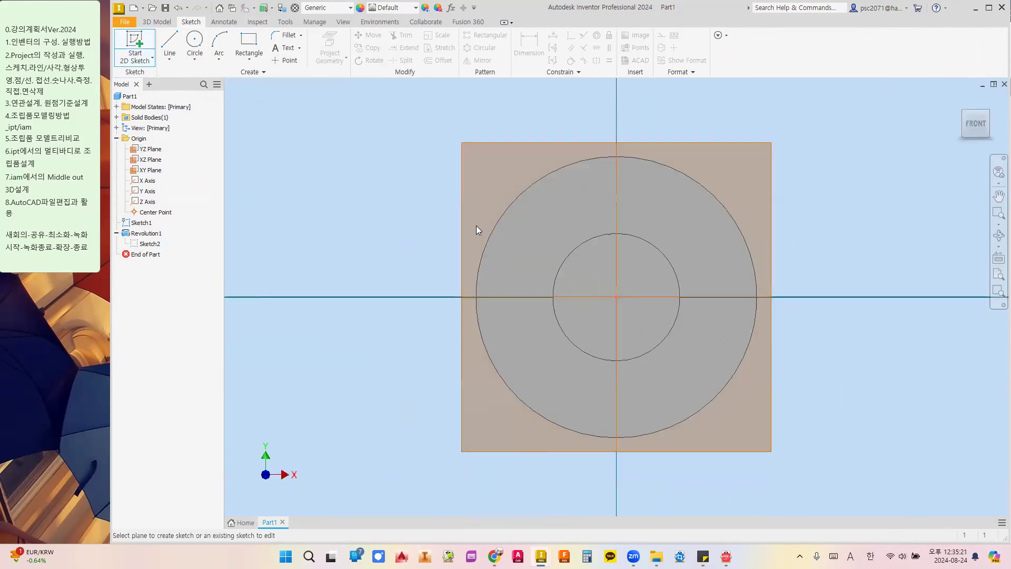
{"action": "left_click", "coordinate": [194, 45]}
{"action": "left_click", "coordinate": [542, 326]}
{"action": "left_click", "coordinate": [595, 238]}
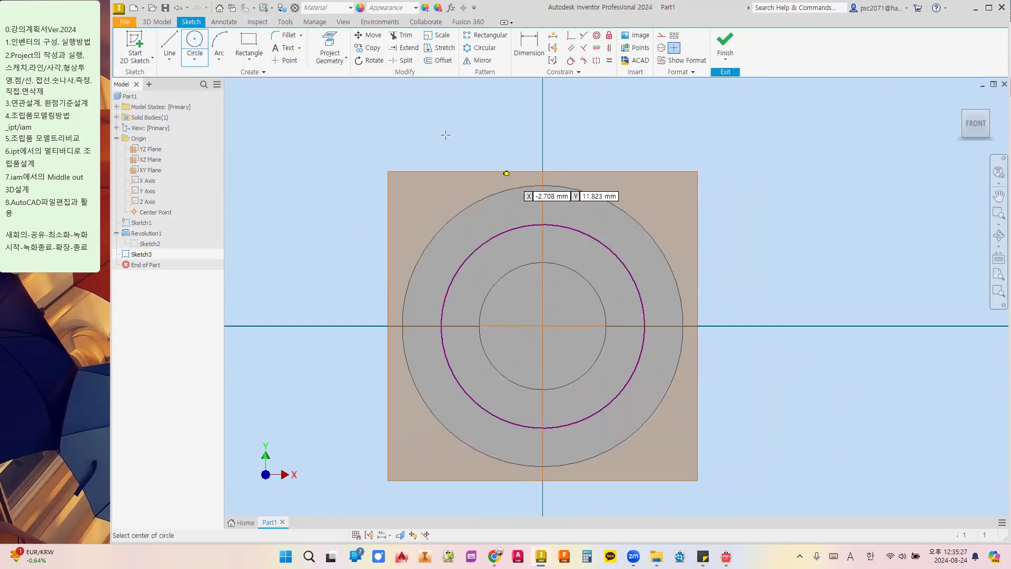
Draw a diagonal line and a vertical line from the centre outward past the collar's rim.
{"action": "key", "text": "l"}
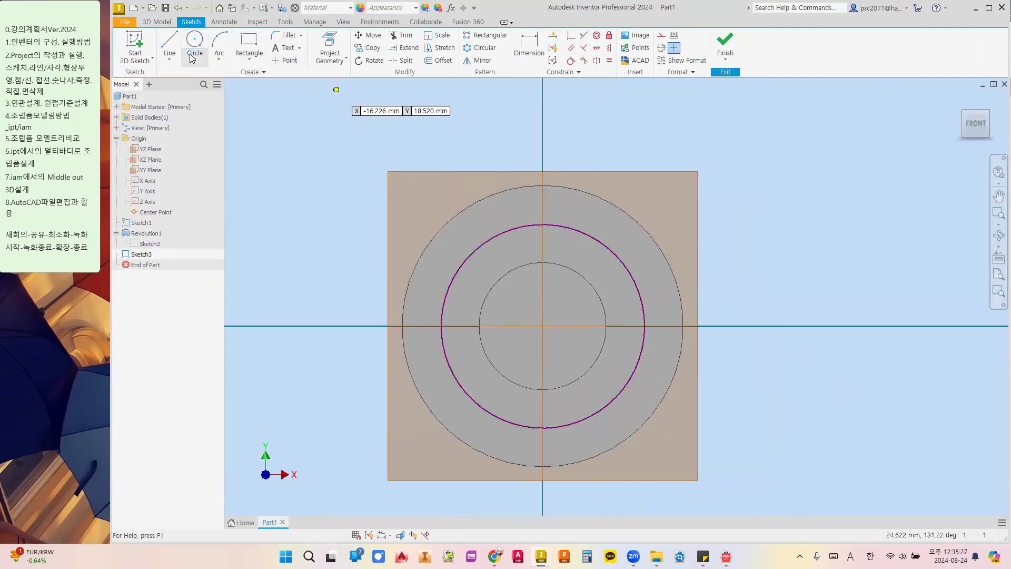
{"action": "left_click", "coordinate": [542, 326]}
{"action": "left_click", "coordinate": [698, 207]}
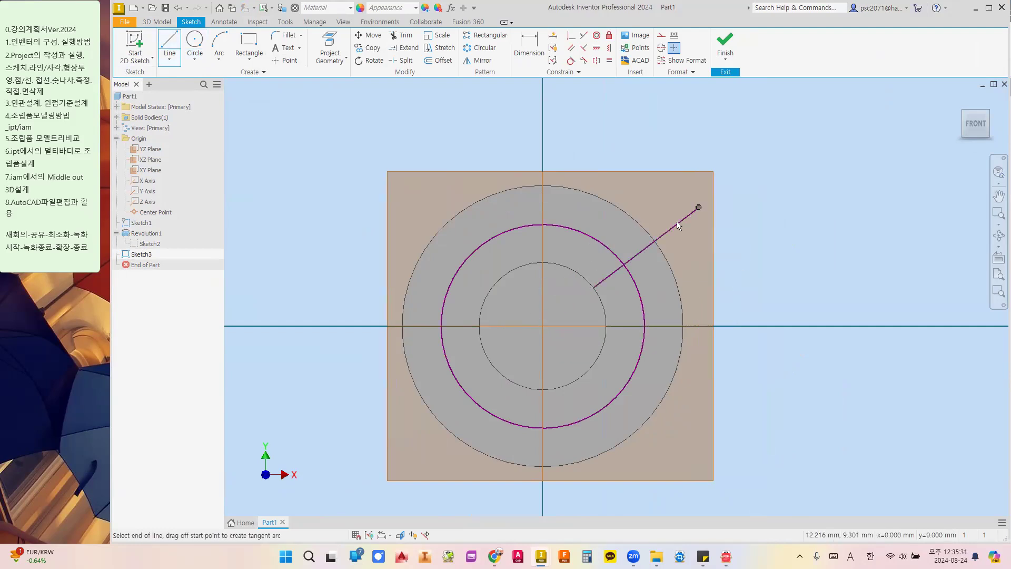
{"action": "left_click", "coordinate": [543, 164]}
Dimension the angle between the vertical and diagonal lines as 45 degrees.
{"action": "left_click", "coordinate": [529, 47]}
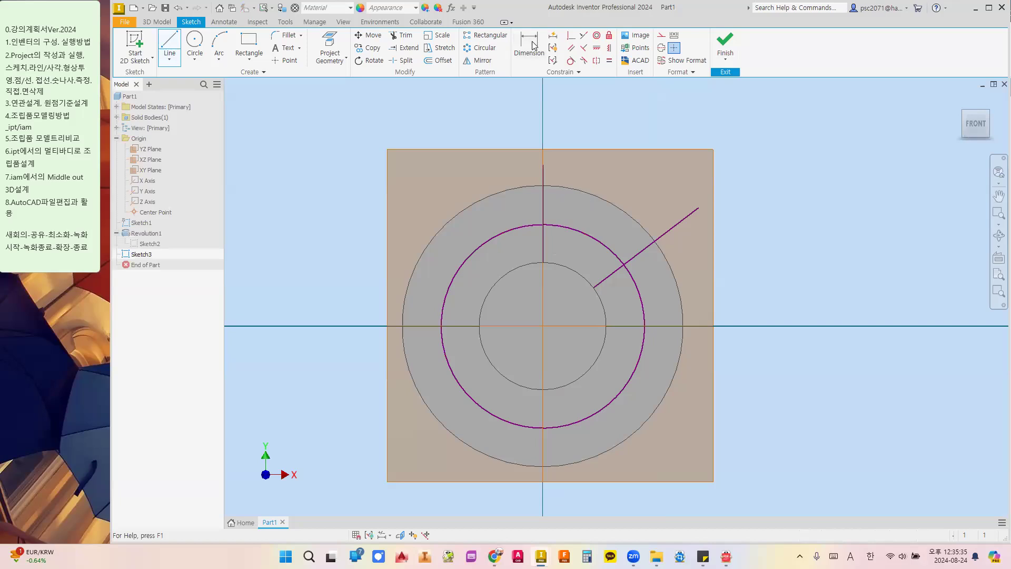
{"action": "left_click", "coordinate": [544, 237]}
{"action": "left_click", "coordinate": [610, 274]}
{"action": "left_click", "coordinate": [614, 164]}
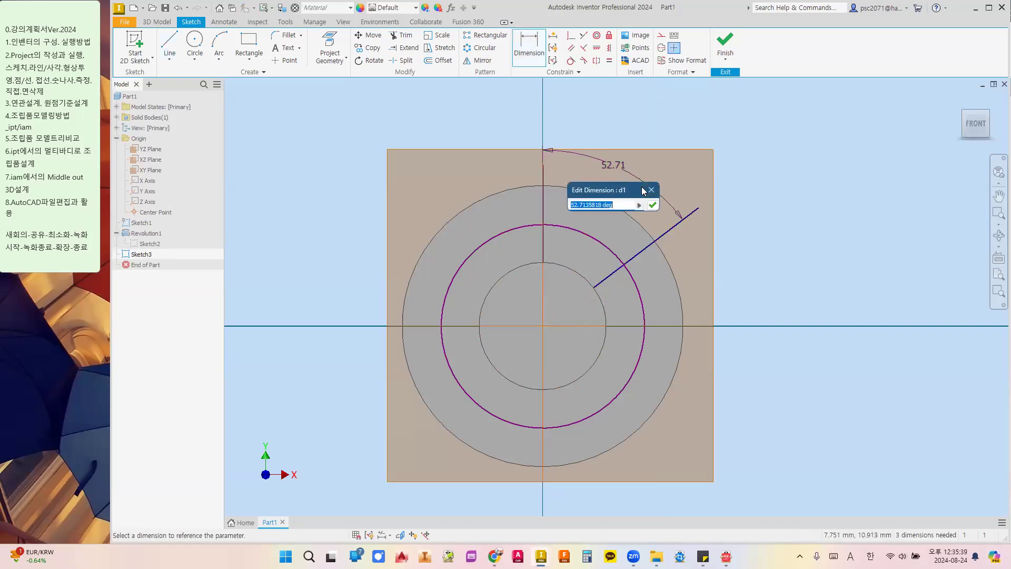
{"action": "key", "text": "Return"}
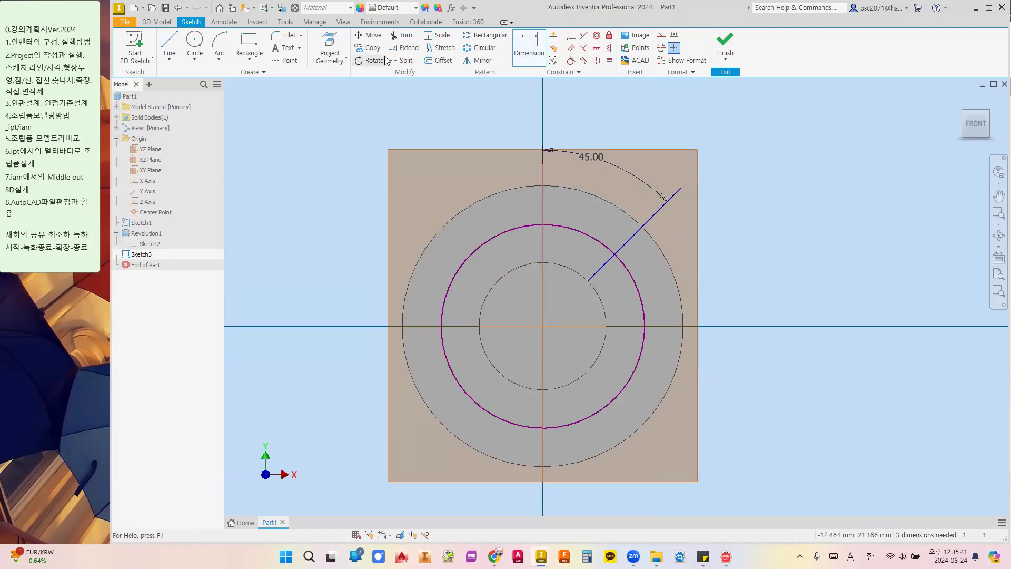
Place a sketch point where the diagonal line crosses the circle.
{"action": "left_click", "coordinate": [285, 60]}
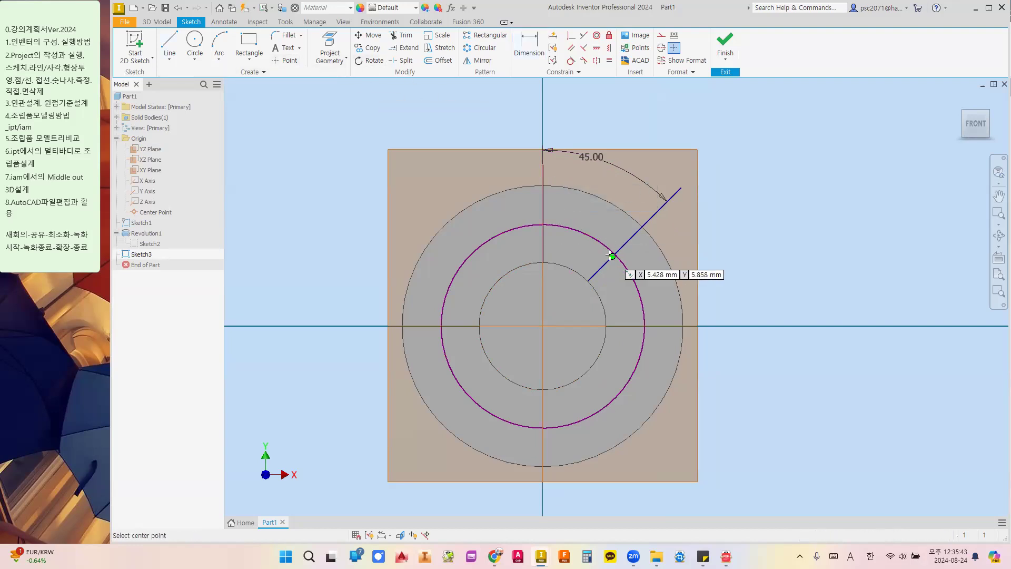
{"action": "left_click", "coordinate": [612, 255]}
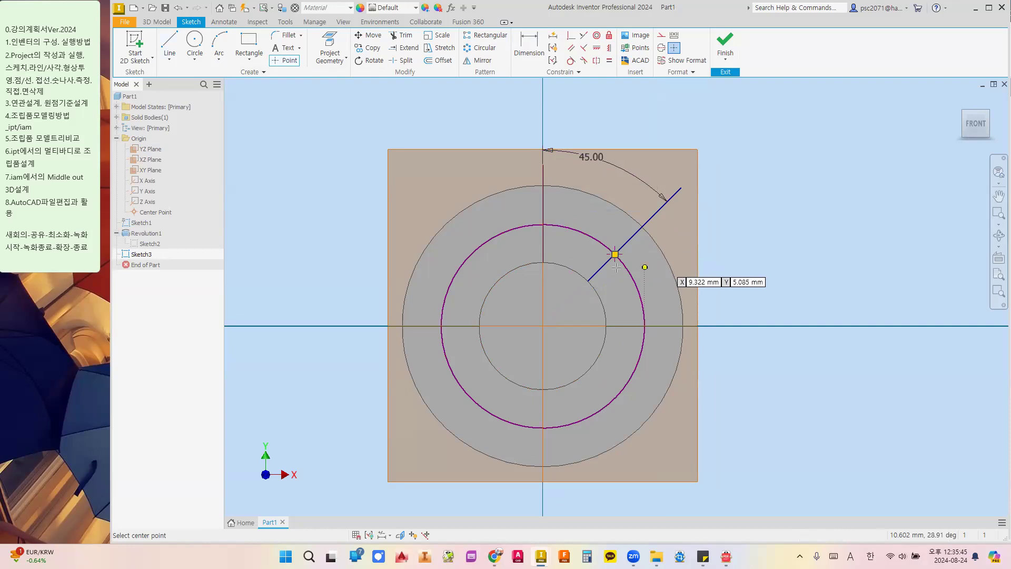
{"action": "scroll", "coordinate": [616, 267], "scroll_direction": "up", "scroll_amount": 5}
{"action": "scroll", "coordinate": [616, 258], "scroll_direction": "down", "scroll_amount": 4}
{"action": "key", "text": "Escape"}
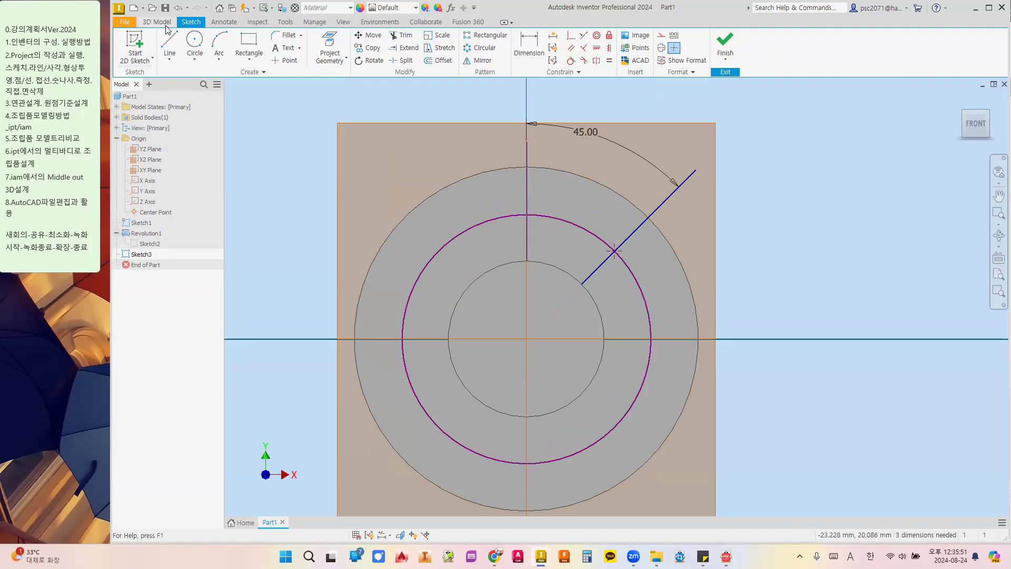
Delete the sketched circle, the diagonal line with its angle dimension, and the sketch point.
{"action": "left_click_drag", "start_coordinate": [643, 184], "coordinate": [583, 287]}
{"action": "key", "text": "Delete"}
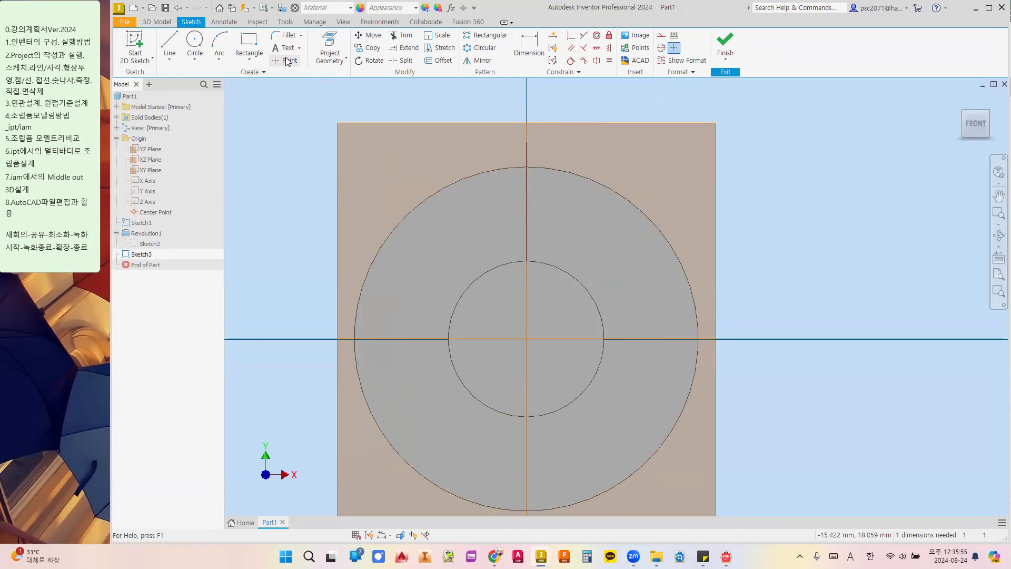
Draw a diagonal line from the centre point up into the collar's ring-shaped face.
{"action": "left_click", "coordinate": [172, 46]}
{"action": "left_click", "coordinate": [527, 339]}
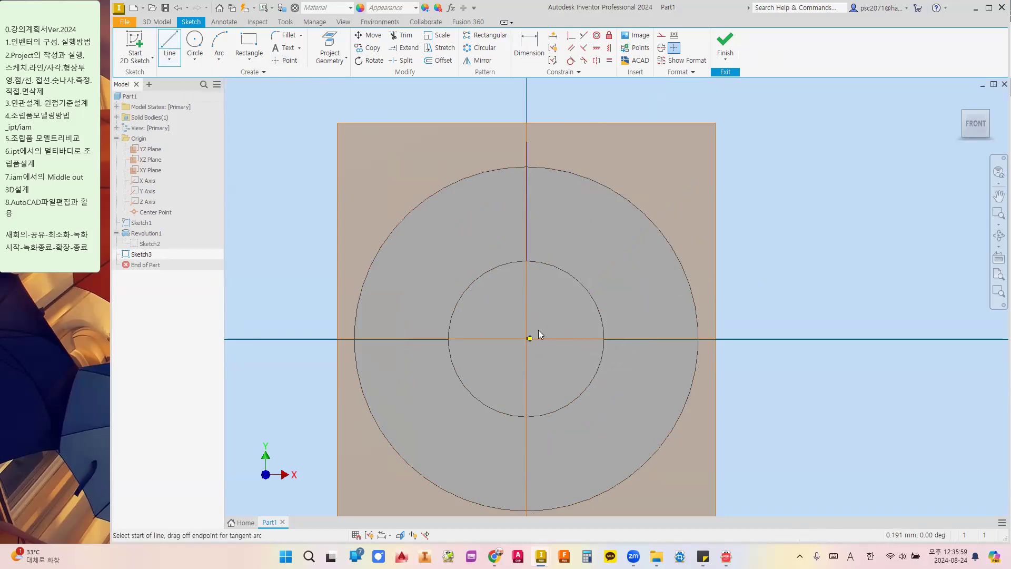
{"action": "left_click", "coordinate": [169, 47]}
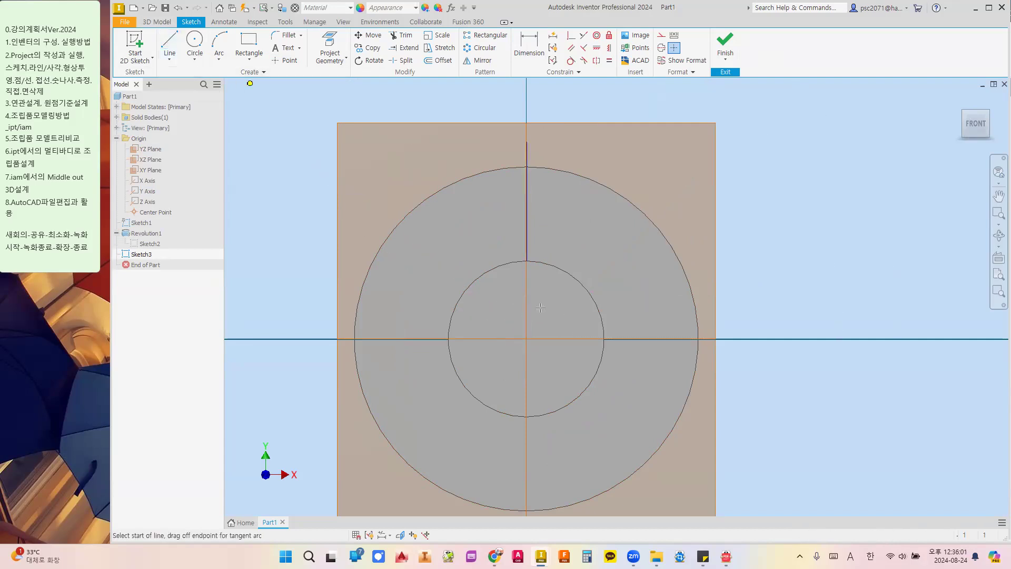
{"action": "left_click", "coordinate": [527, 338]}
{"action": "left_click", "coordinate": [622, 254]}
{"action": "key", "text": "Escape"}
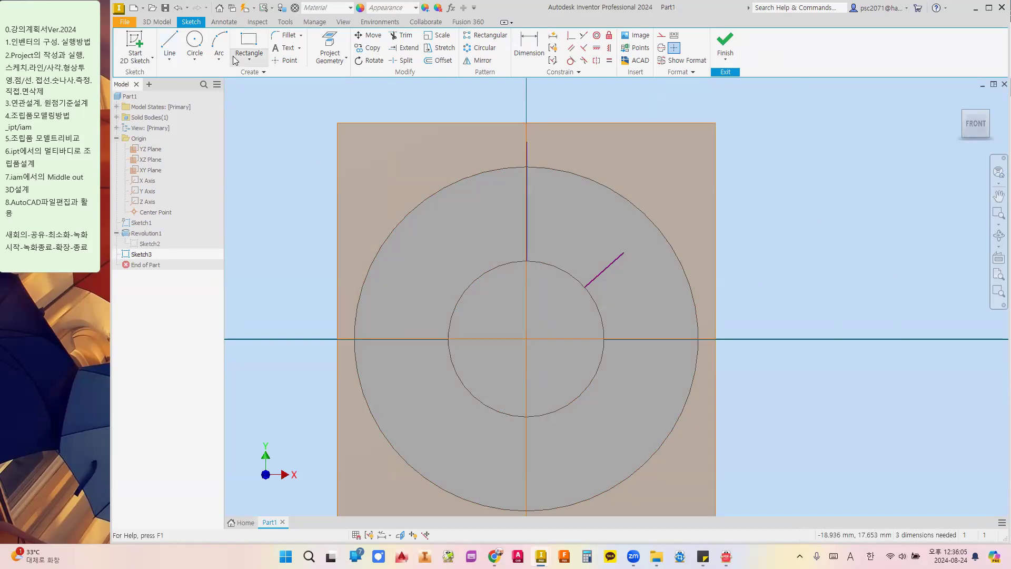
Dimension the angle between the vertical line and the diagonal line as 45 degrees.
{"action": "left_click", "coordinate": [168, 47]}
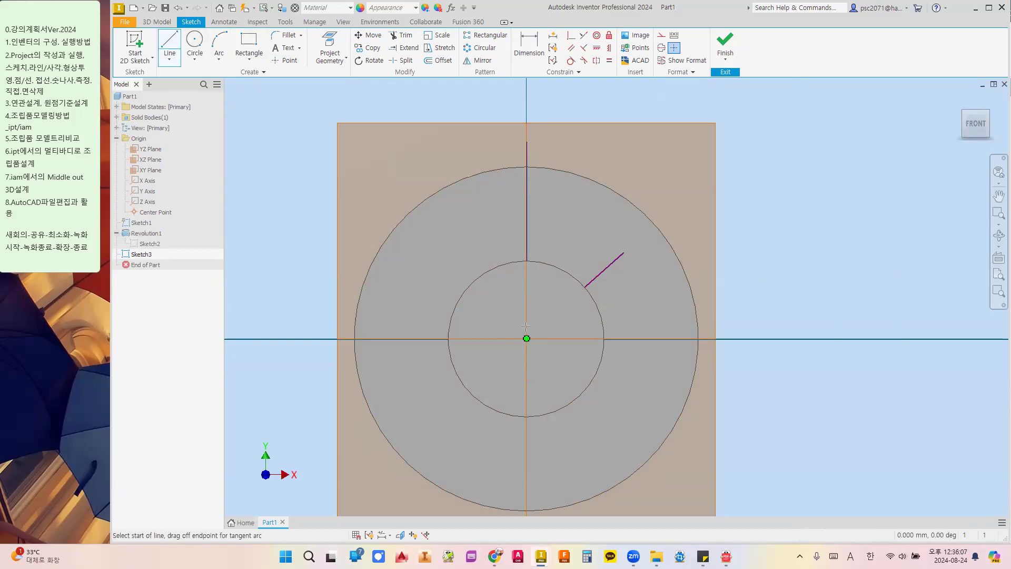
{"action": "left_click", "coordinate": [529, 47]}
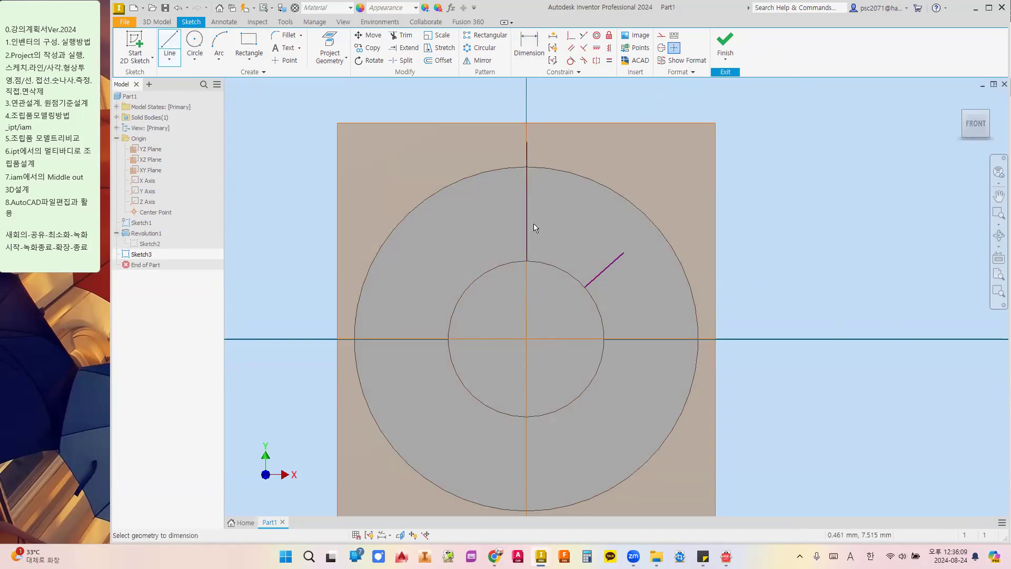
{"action": "left_click", "coordinate": [527, 273]}
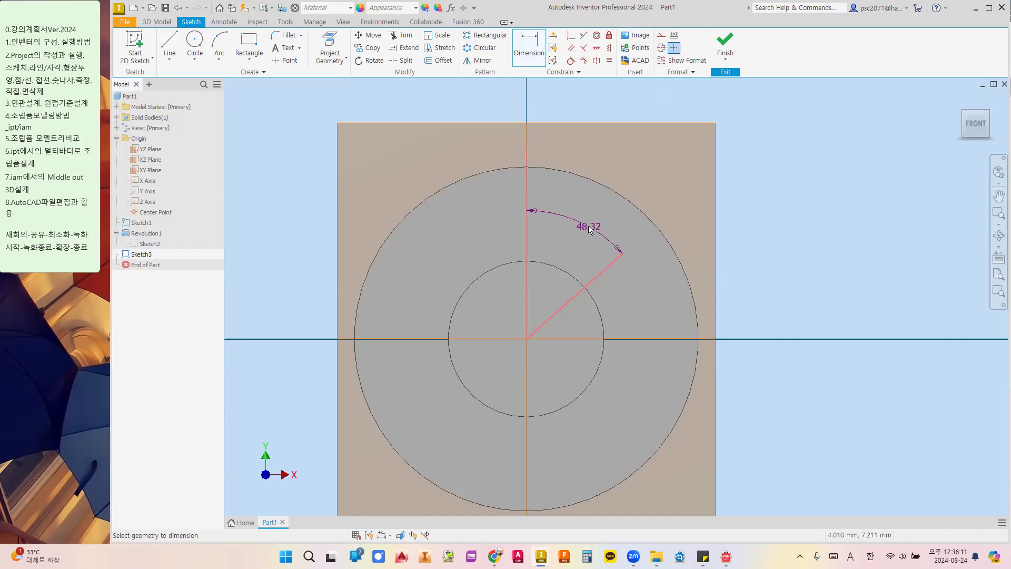
{"action": "left_click", "coordinate": [588, 225]}
{"action": "type", "text": "45"}
{"action": "key", "text": "Return"}
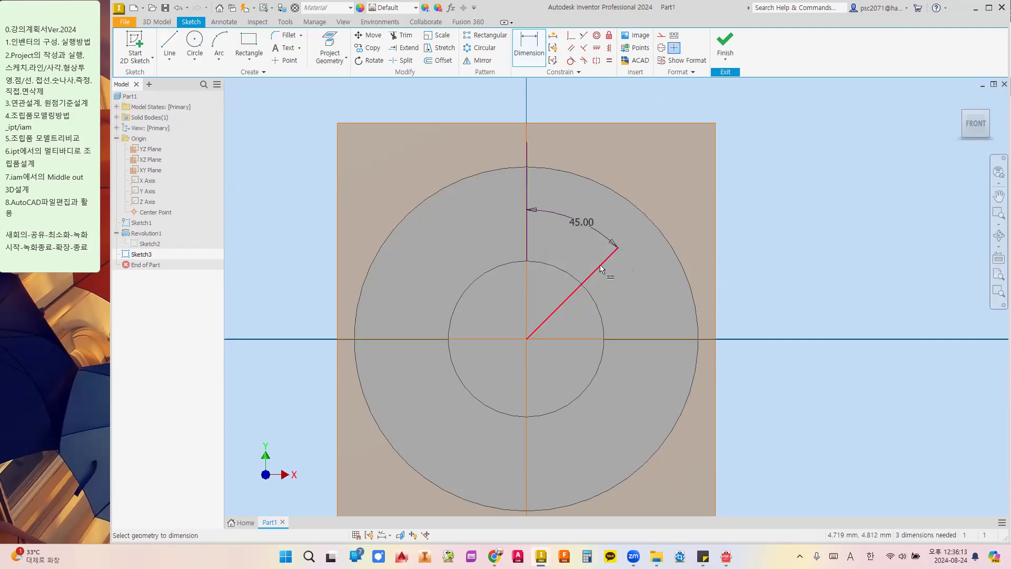
Add an aligned dimension of 9 mm from the centre point to the diagonal line's outer end.
{"action": "key", "text": "Escape"}
{"action": "left_click", "coordinate": [531, 43]}
{"action": "left_click", "coordinate": [619, 246]}
{"action": "left_click", "coordinate": [527, 340]}
{"action": "right_click", "coordinate": [623, 310]}
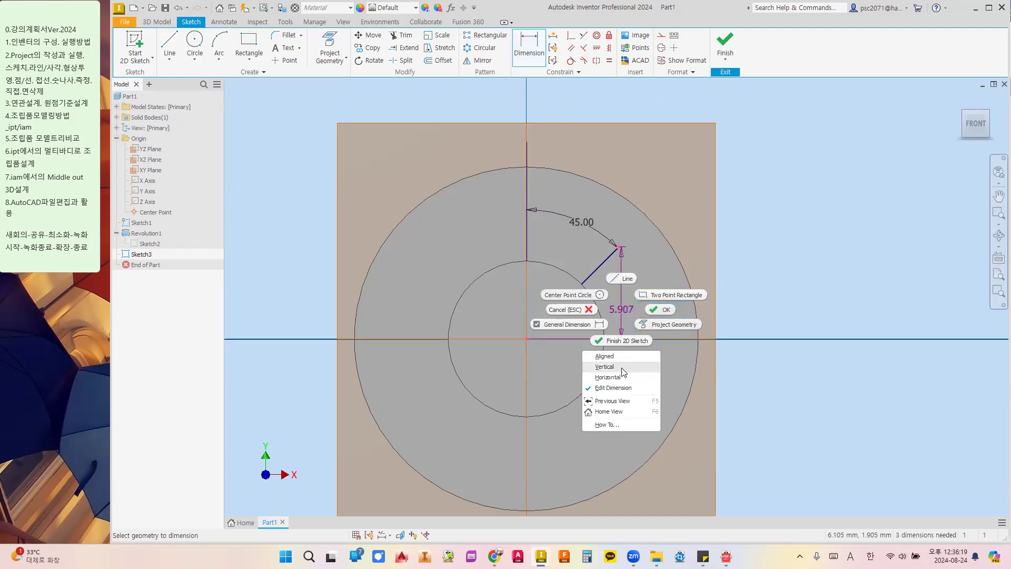
{"action": "left_click", "coordinate": [605, 356]}
{"action": "left_click", "coordinate": [652, 363]}
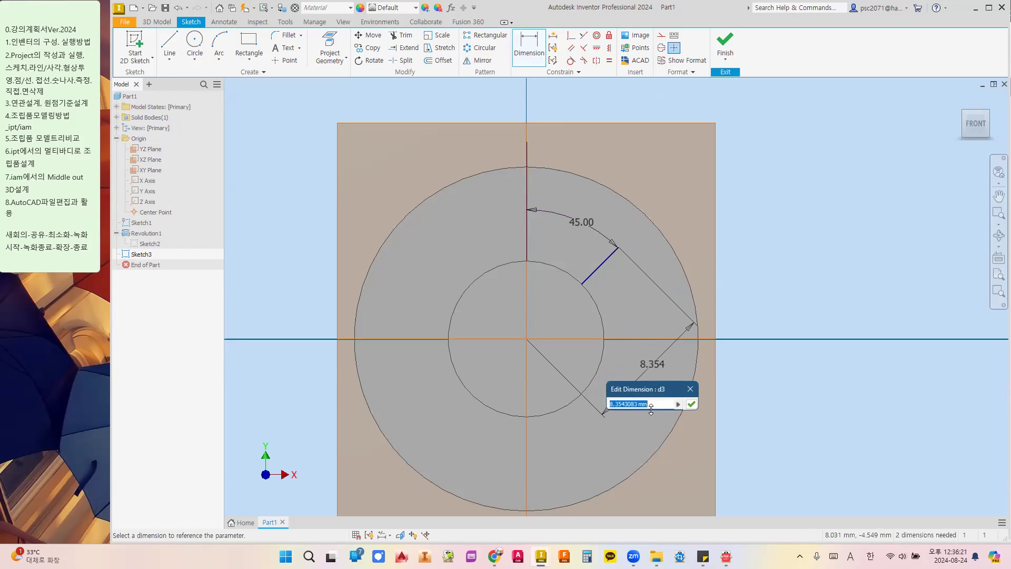
{"action": "key", "text": "Return"}
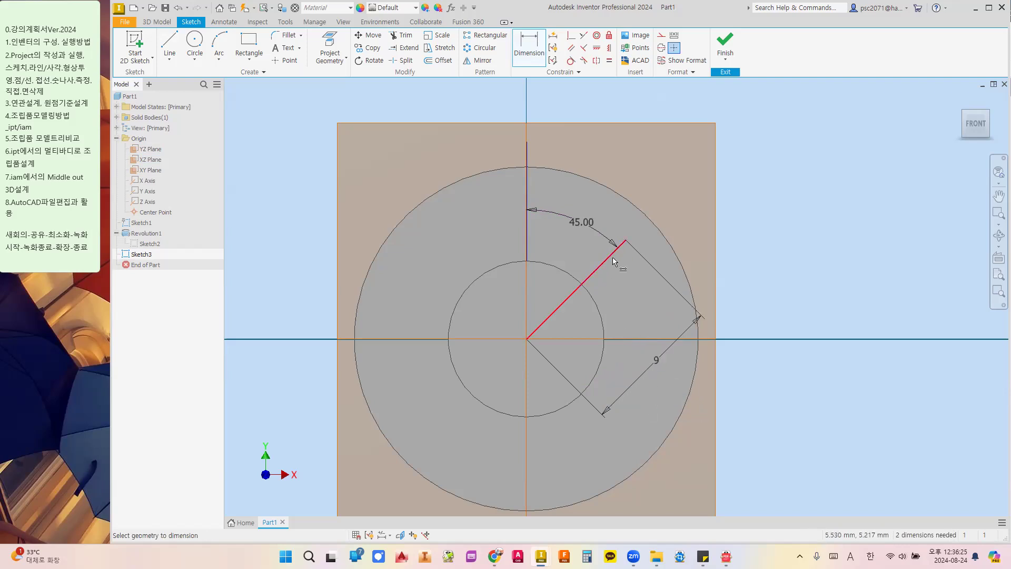
{"action": "key", "text": "Escape"}
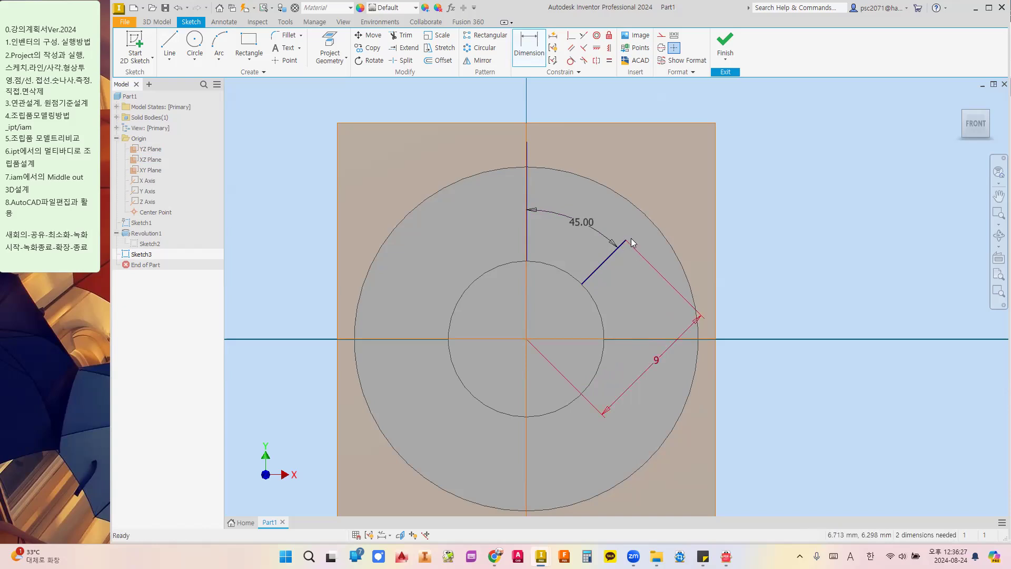
Cut a simple through hole without a seat, 2 mm in diameter, at the diagonal line's outer end.
{"action": "left_click", "coordinate": [248, 52]}
{"action": "key", "text": "Escape"}
{"action": "left_click", "coordinate": [159, 22]}
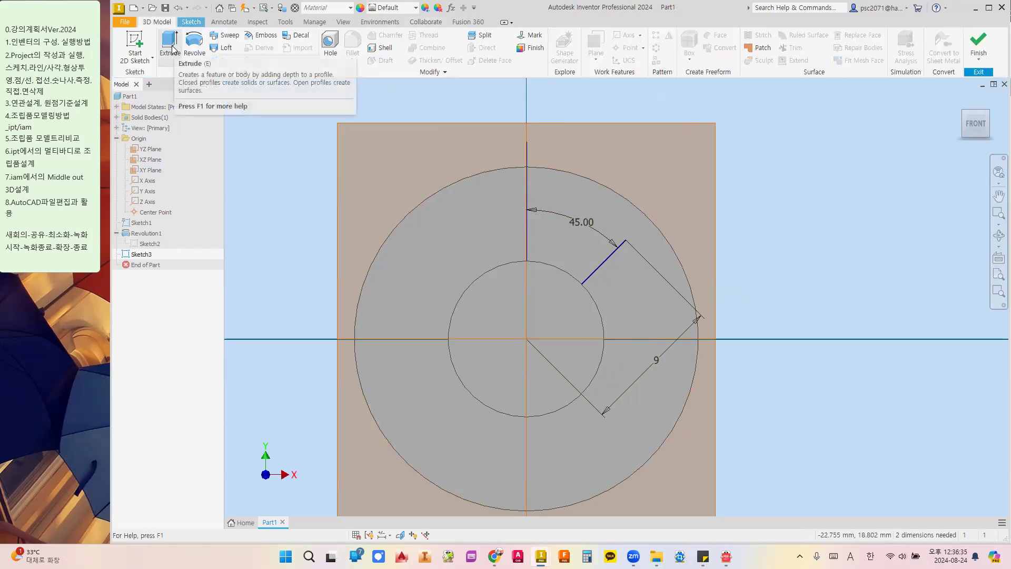
{"action": "left_click", "coordinate": [332, 47]}
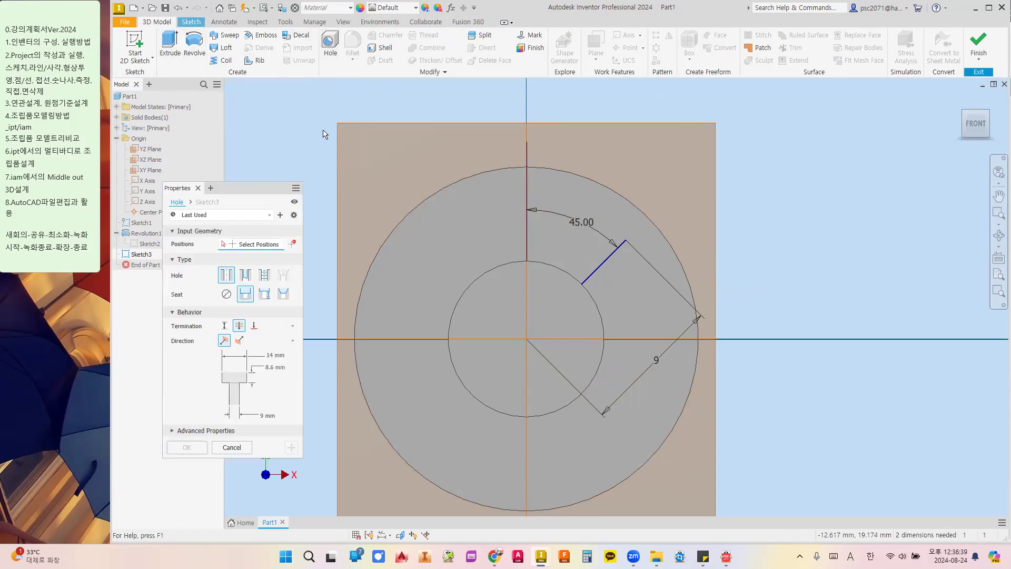
{"action": "left_click", "coordinate": [626, 240]}
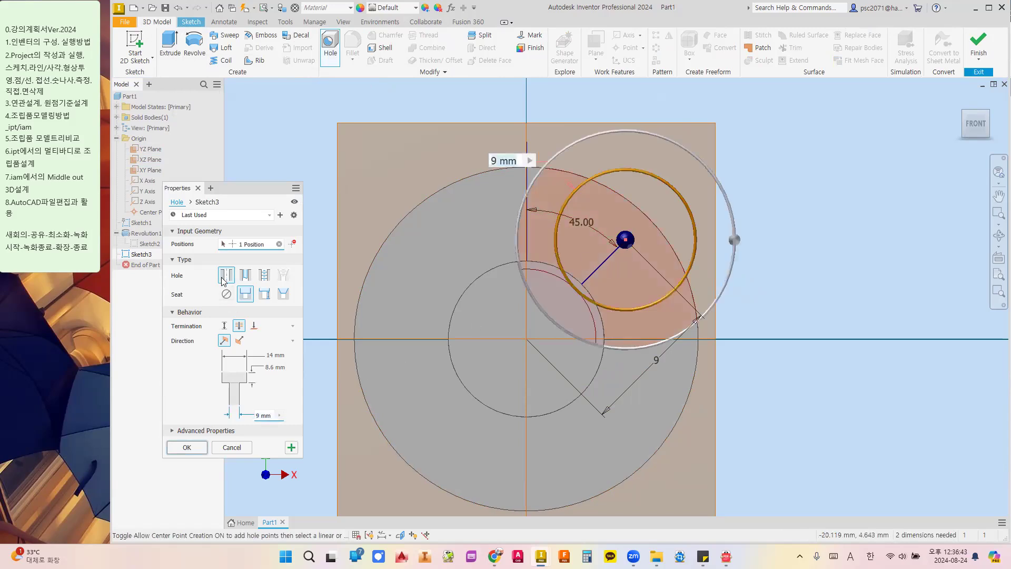
{"action": "left_click", "coordinate": [227, 294]}
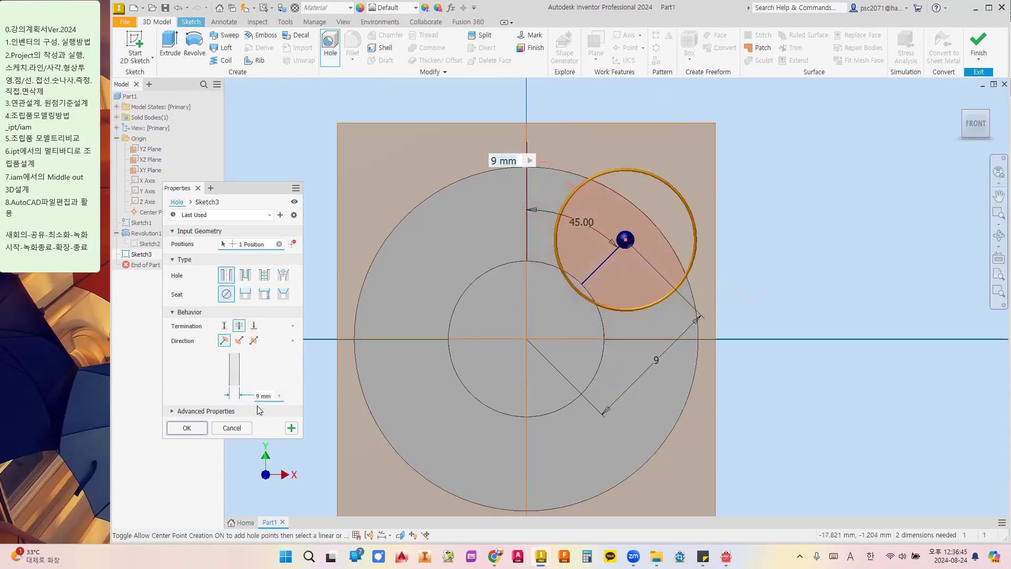
{"action": "double_click", "coordinate": [270, 395]}
{"action": "type", "text": "1"}
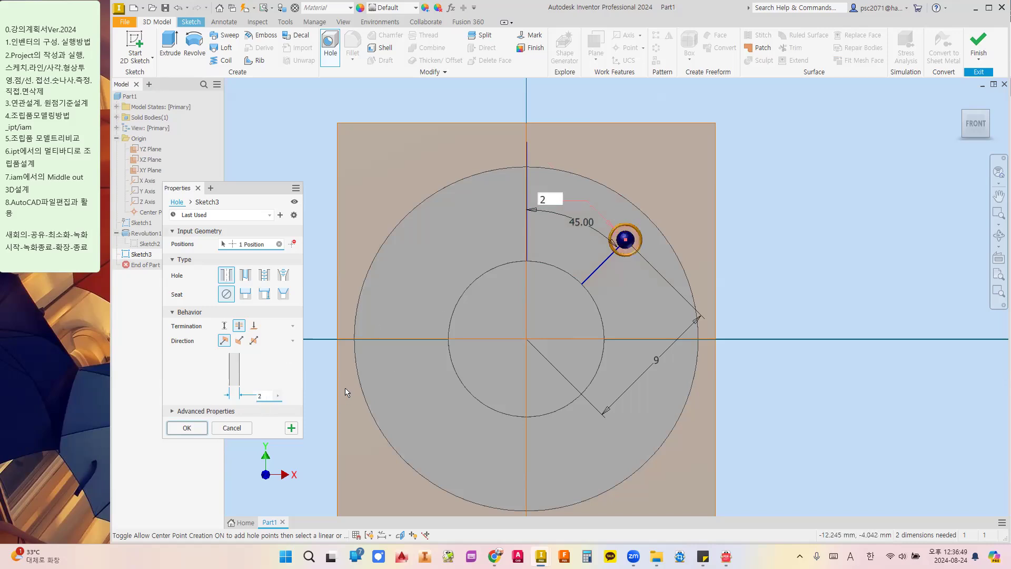
{"action": "left_click", "coordinate": [194, 428]}
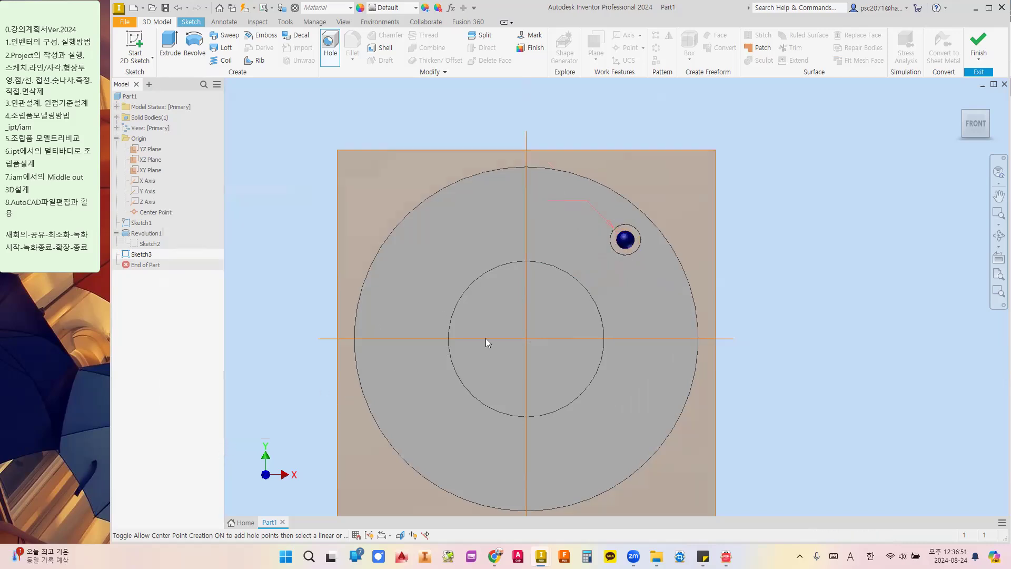
Examine the hole in the collar and the stepped shaft from several angles.
{"action": "middle_click_drag", "start_coordinate": [582, 286], "coordinate": [564, 294], "text": "shift"}
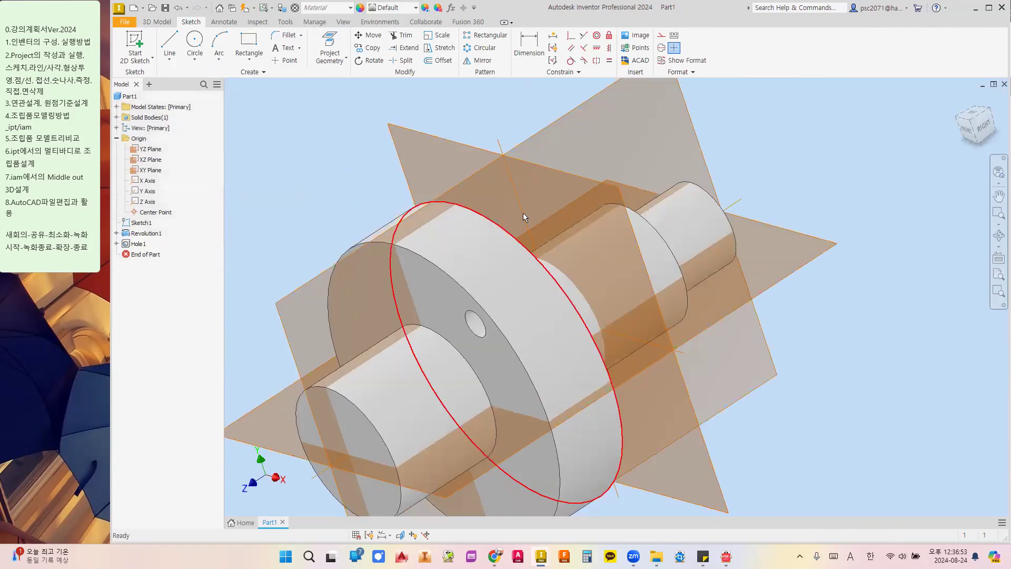
{"action": "left_click", "coordinate": [293, 62]}
{"action": "mouse_move", "coordinate": [282, 161]}
{"action": "middle_mouse_down", "text": "shift"}
{"action": "mouse_move", "coordinate": [343, 164]}
{"action": "mouse_move", "coordinate": [441, 220]}
{"action": "mouse_move", "coordinate": [510, 217]}
{"action": "mouse_move", "coordinate": [537, 242]}
{"action": "middle_mouse_up", "text": "shift"}
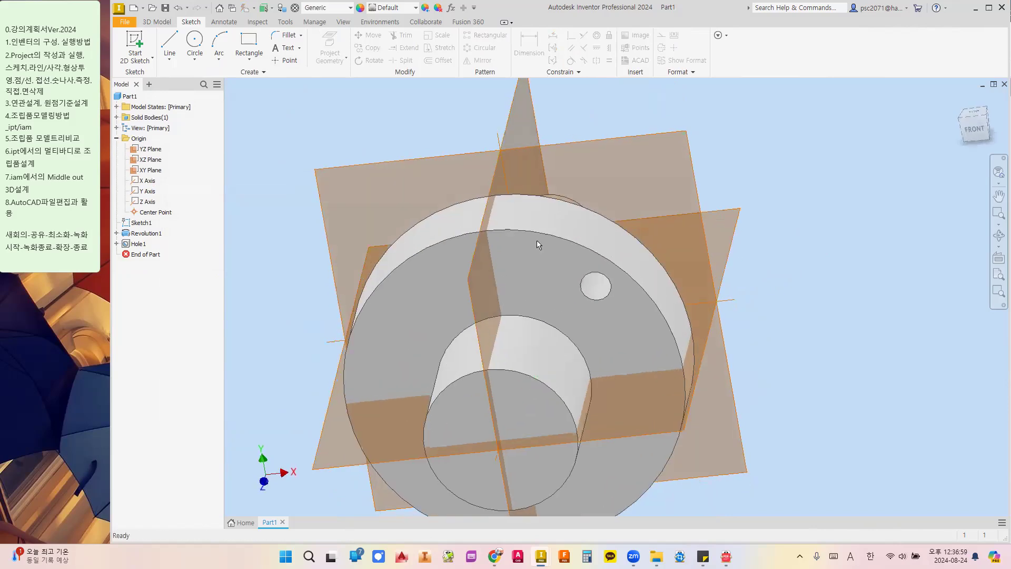
{"action": "middle_click_drag", "start_coordinate": [386, 215], "coordinate": [464, 231], "text": "shift"}
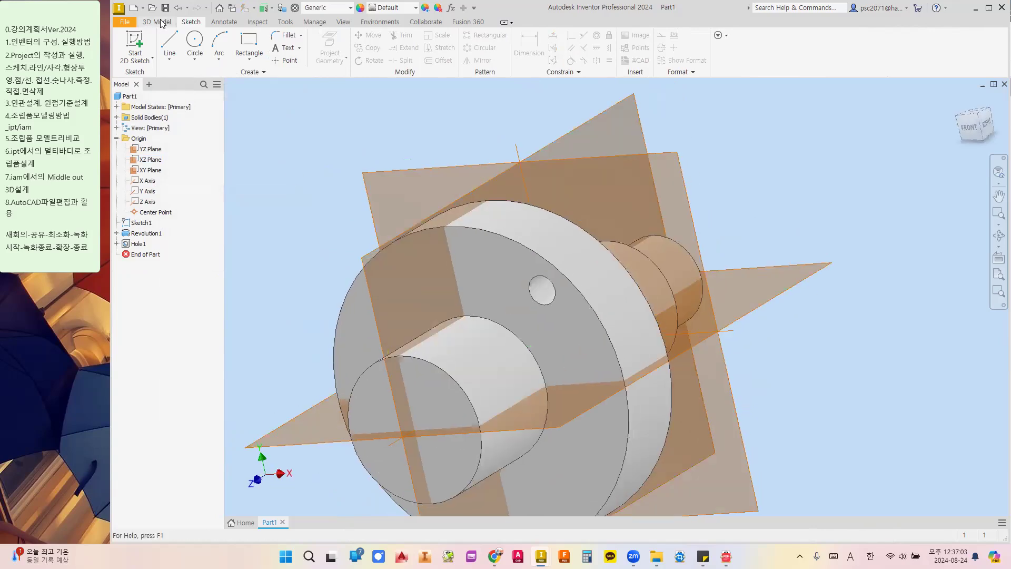
{"action": "left_click", "coordinate": [160, 23]}
{"action": "mouse_move", "coordinate": [333, 205]}
{"action": "middle_mouse_down"}
{"action": "mouse_move", "coordinate": [342, 198]}
{"action": "mouse_move", "coordinate": [395, 228]}
{"action": "mouse_move", "coordinate": [372, 210]}
{"action": "mouse_move", "coordinate": [368, 229]}
{"action": "mouse_move", "coordinate": [379, 221]}
{"action": "middle_mouse_up"}
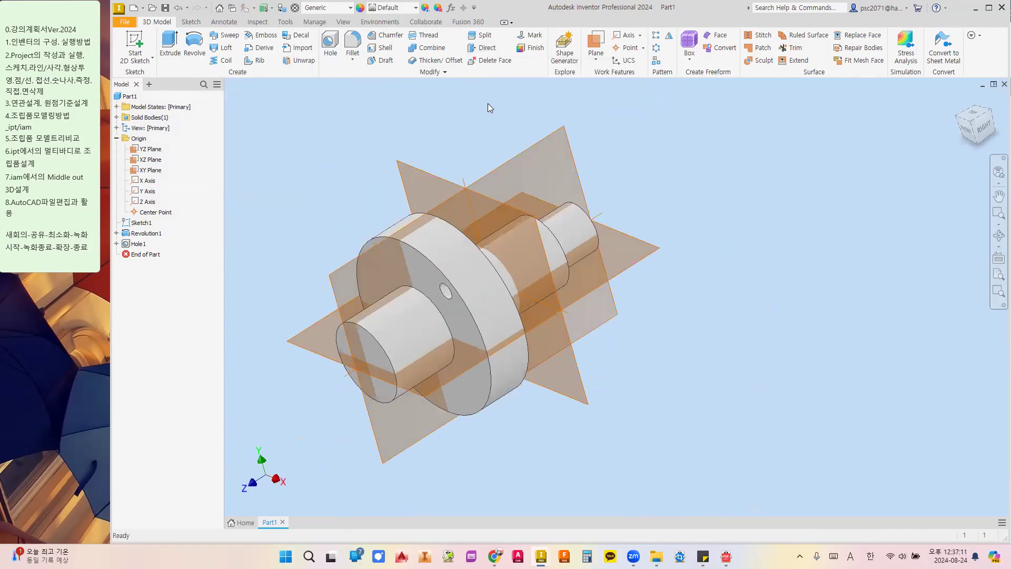
{"action": "middle_click_drag", "start_coordinate": [492, 84], "coordinate": [441, 225], "text": "shift"}
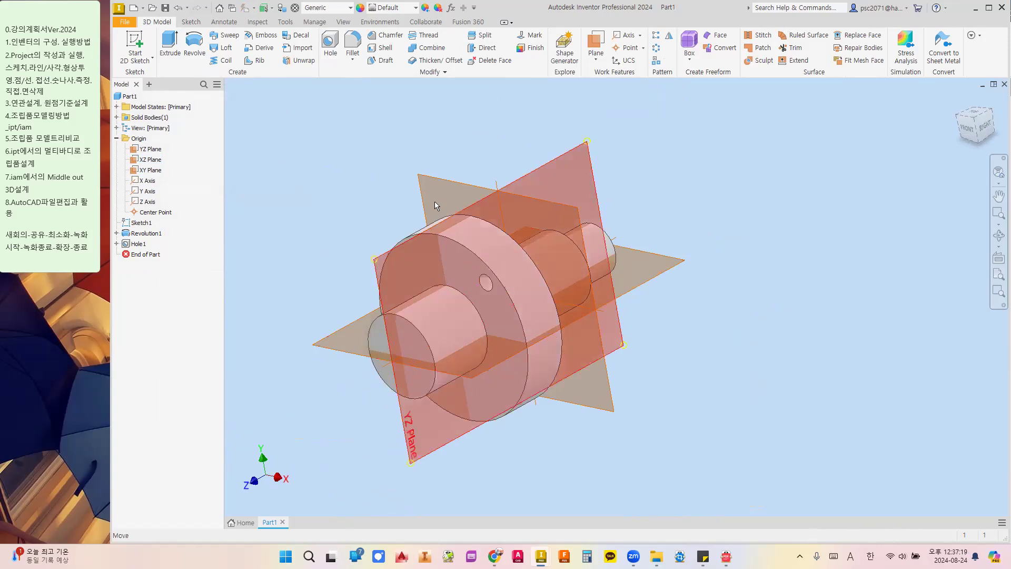
Move the end face of the shaft section in front of the collar 13 mm outward with Direct Edit.
{"action": "left_click", "coordinate": [485, 48]}
{"action": "left_click", "coordinate": [415, 347]}
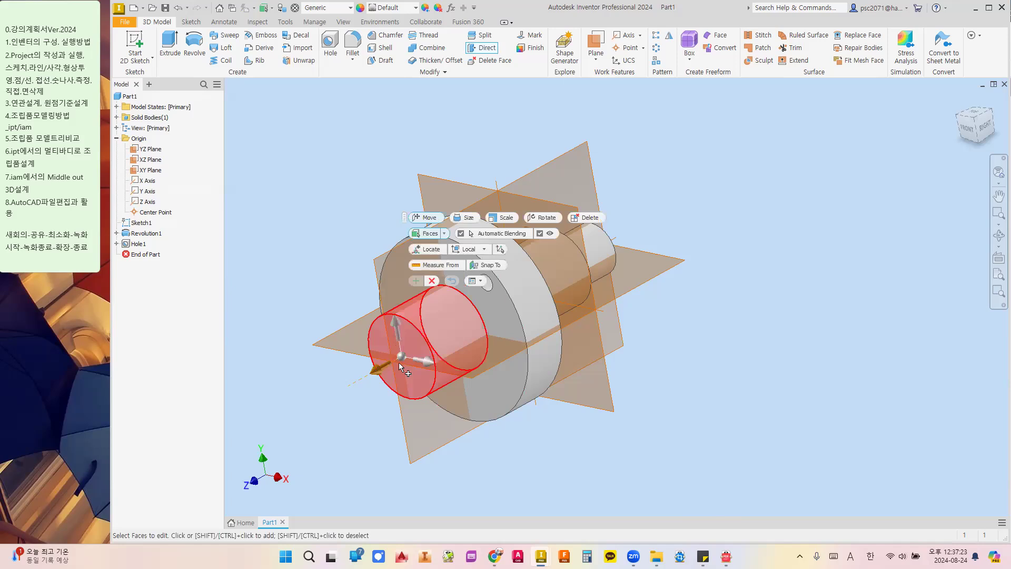
{"action": "left_click_drag", "start_coordinate": [380, 370], "coordinate": [299, 417]}
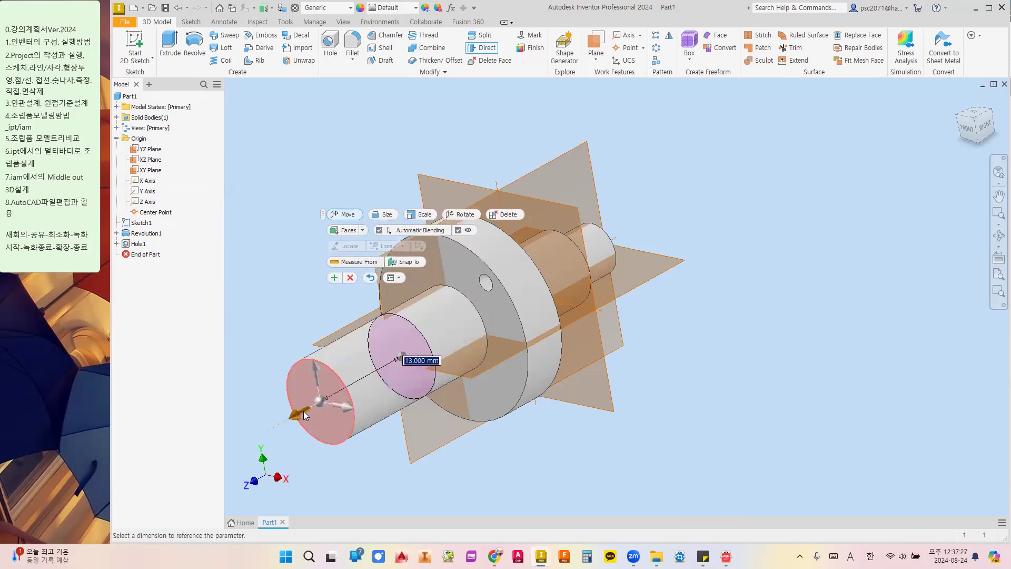
{"action": "left_click", "coordinate": [335, 277]}
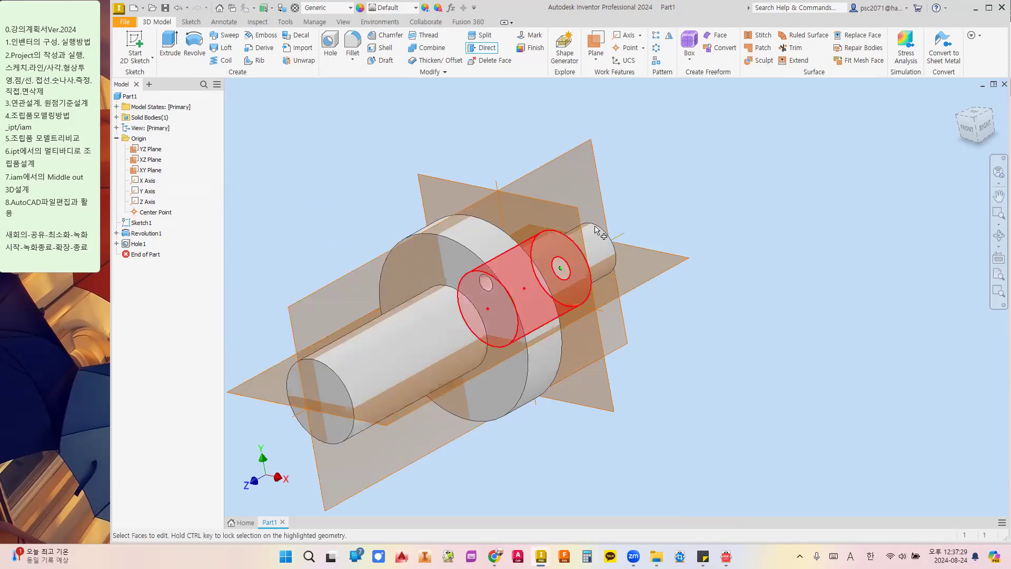
{"action": "left_click", "coordinate": [511, 247]}
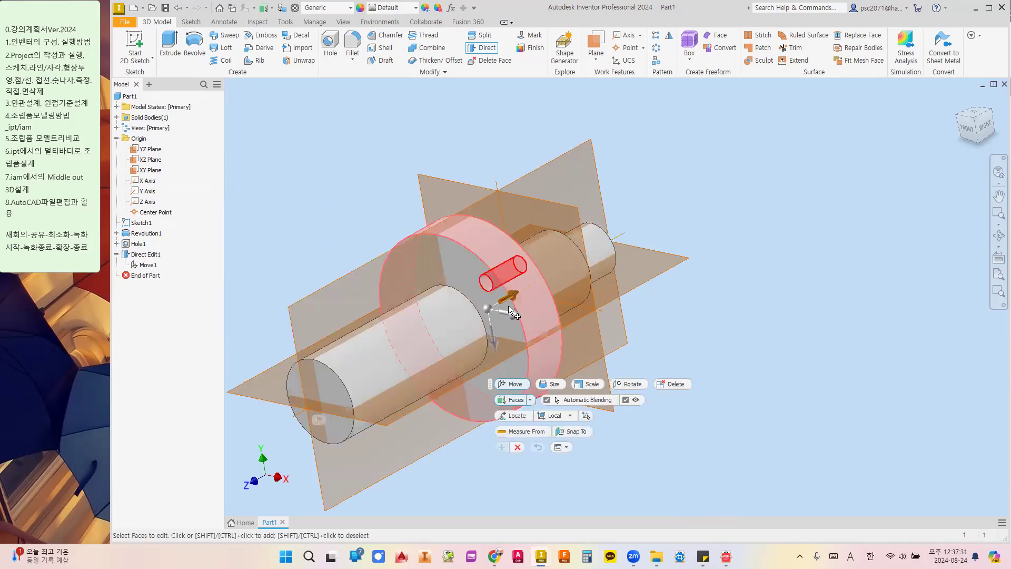
{"action": "left_click_drag", "start_coordinate": [513, 314], "coordinate": [557, 323]}
{"action": "key", "text": "Escape"}
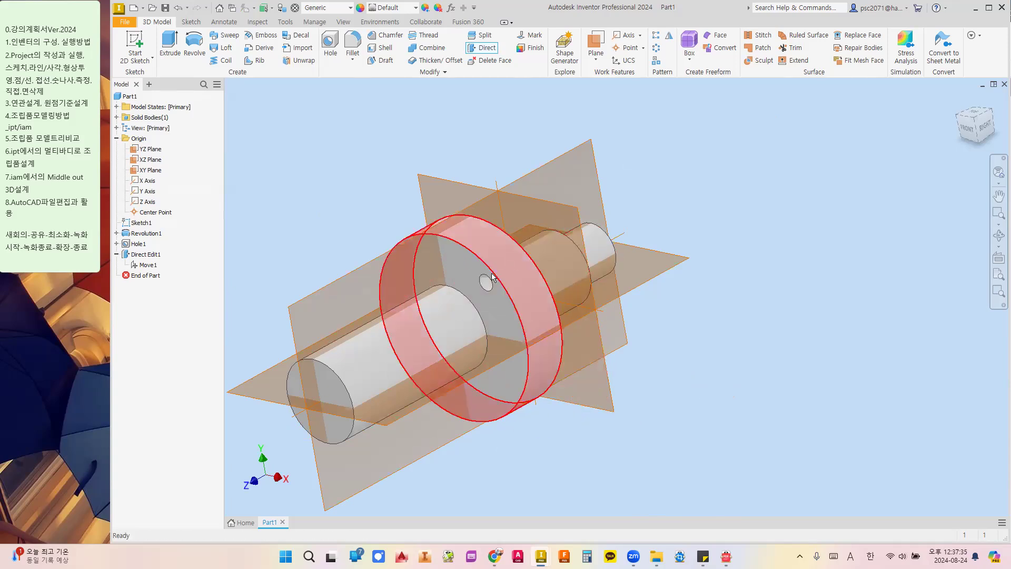
Move the collar together with its hole about 9.5 mm along the shaft toward the lengthened end with Direct Edit.
{"action": "left_click", "coordinate": [483, 48]}
{"action": "left_click", "coordinate": [450, 261]}
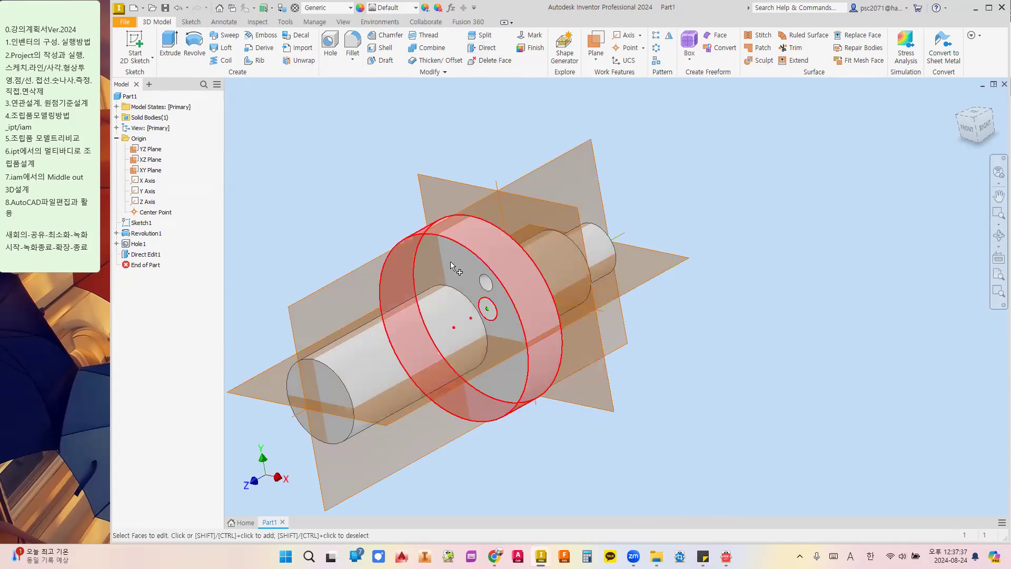
{"action": "left_click", "coordinate": [459, 303], "text": "ctrl"}
{"action": "left_click", "coordinate": [454, 308], "text": "ctrl"}
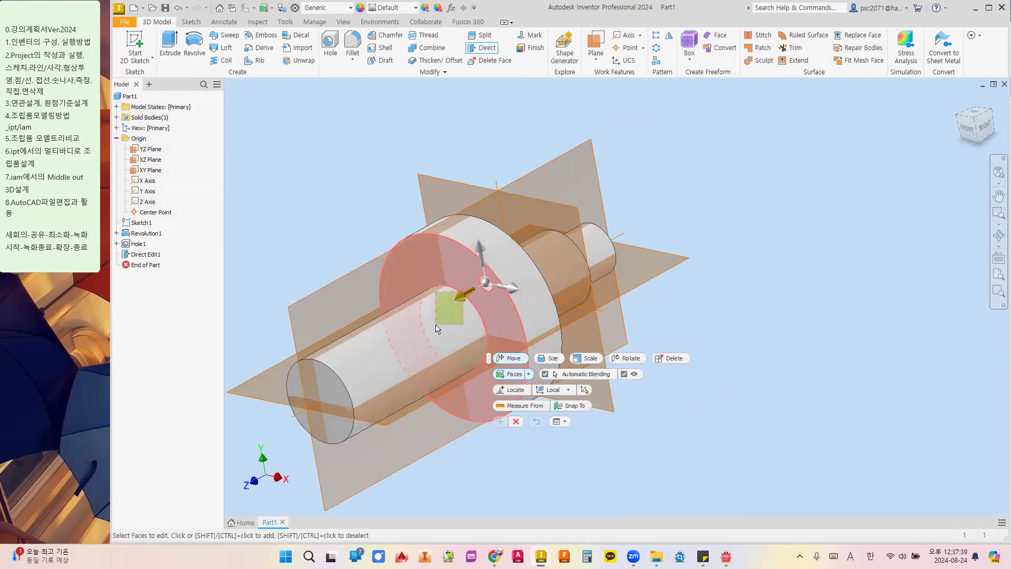
{"action": "left_click", "coordinate": [451, 309], "text": "ctrl"}
{"action": "left_click_drag", "start_coordinate": [460, 294], "coordinate": [406, 329]}
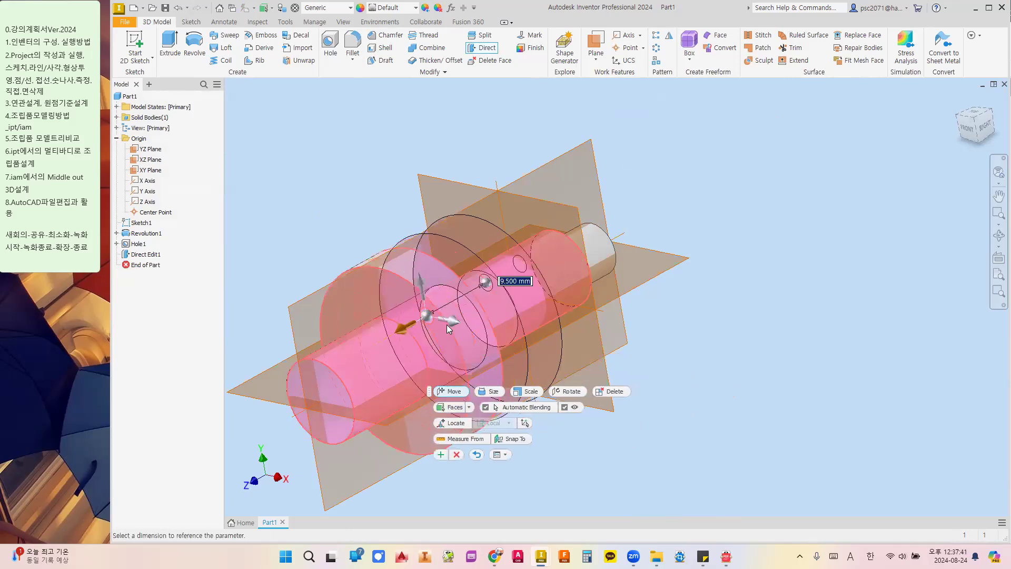
{"action": "left_click", "coordinate": [440, 455]}
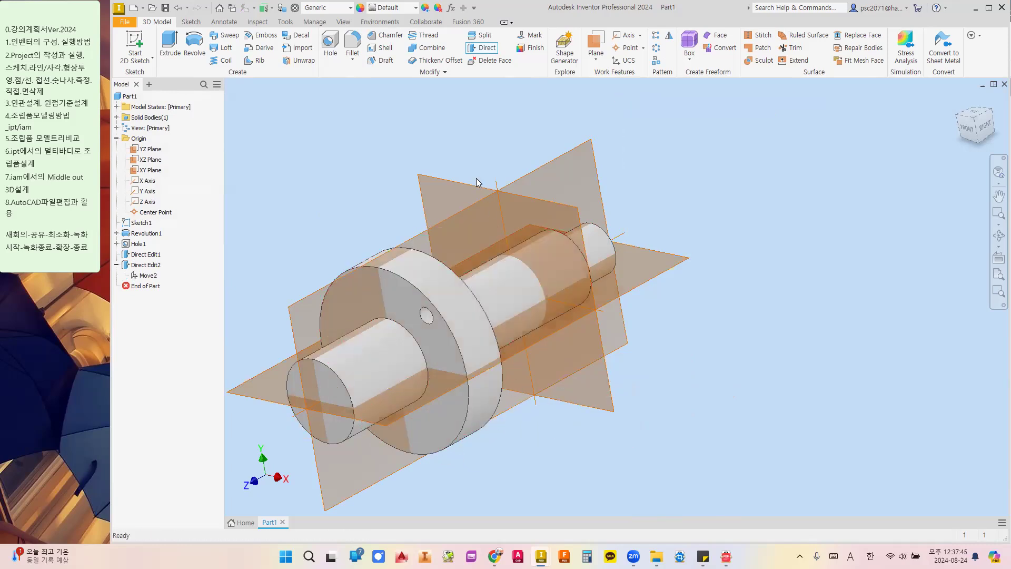
Remove the shaft section in front of the collar with Delete Face, healing the remaining faces.
{"action": "left_click", "coordinate": [488, 61]}
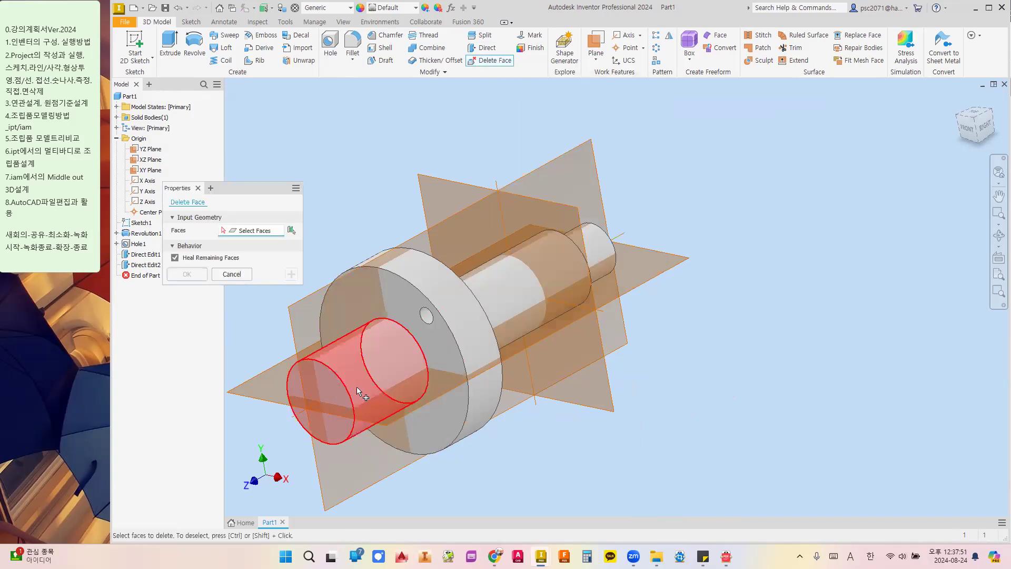
{"action": "left_click", "coordinate": [330, 394]}
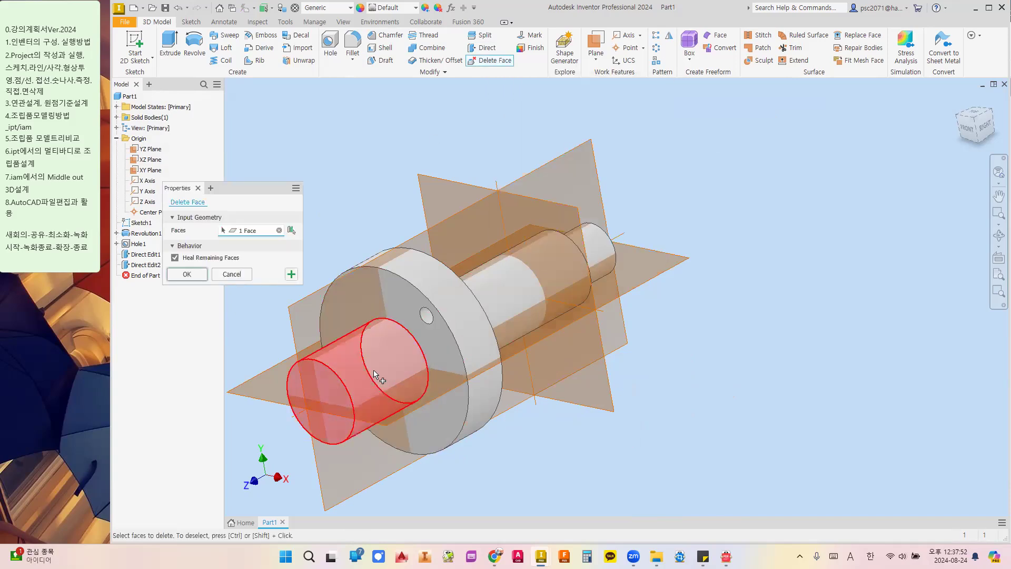
{"action": "left_click", "coordinate": [187, 274]}
{"action": "middle_click_drag", "start_coordinate": [483, 332], "coordinate": [461, 283], "text": "shift"}
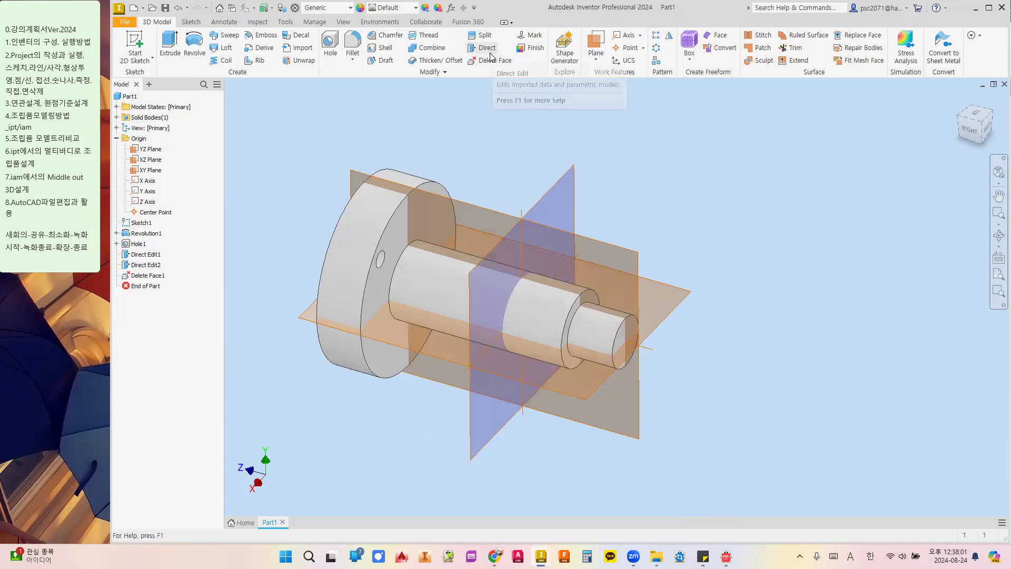
{"action": "middle_click_drag", "start_coordinate": [431, 164], "coordinate": [463, 174]}
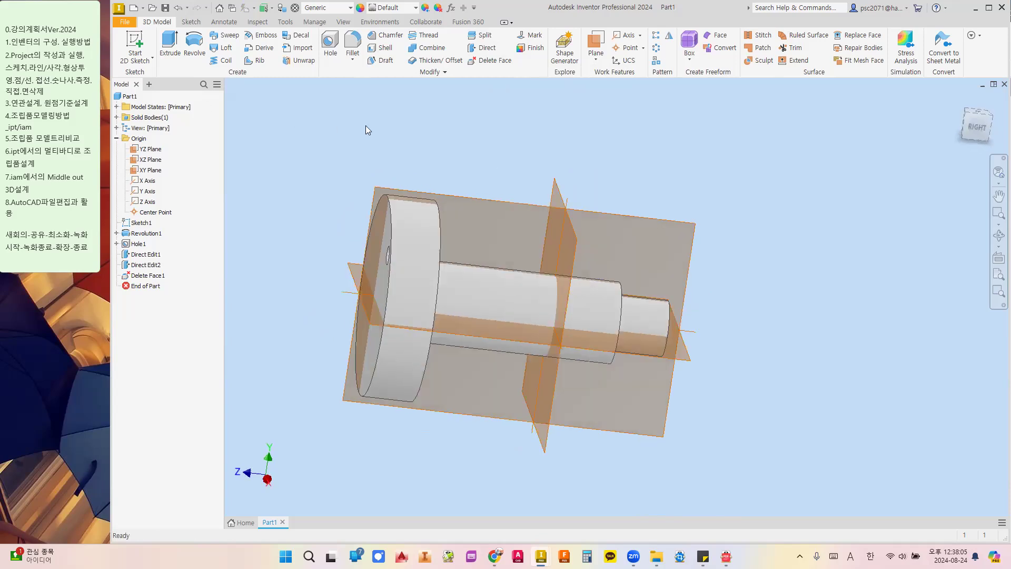
{"action": "mouse_move", "coordinate": [511, 138]}
{"action": "middle_mouse_down", "text": "shift"}
{"action": "mouse_move", "coordinate": [484, 159]}
{"action": "mouse_move", "coordinate": [494, 174]}
{"action": "mouse_move", "coordinate": [512, 164]}
{"action": "mouse_move", "coordinate": [546, 175]}
{"action": "mouse_move", "coordinate": [456, 153]}
{"action": "middle_mouse_up", "text": "shift"}
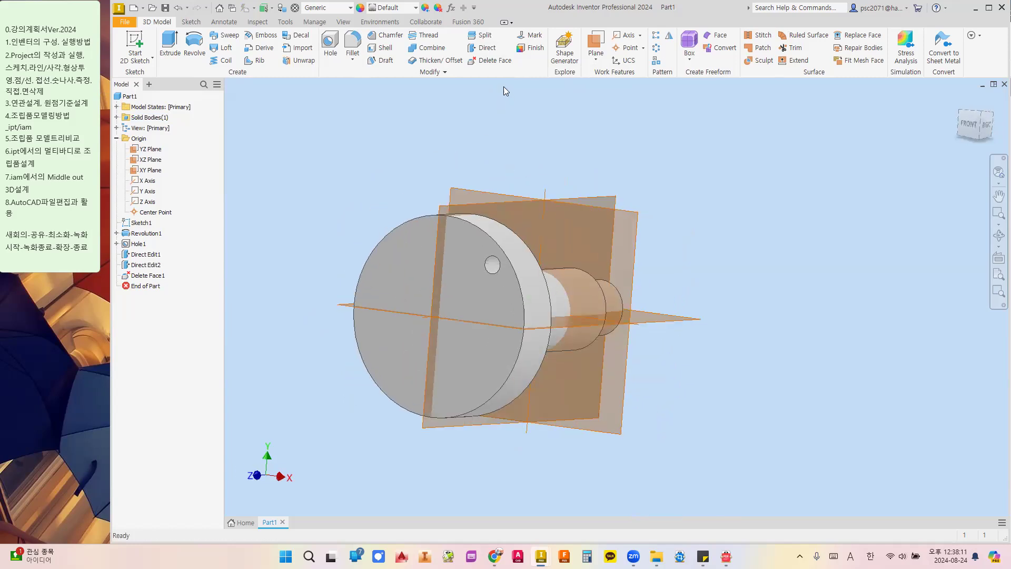
{"action": "left_click", "coordinate": [195, 21]}
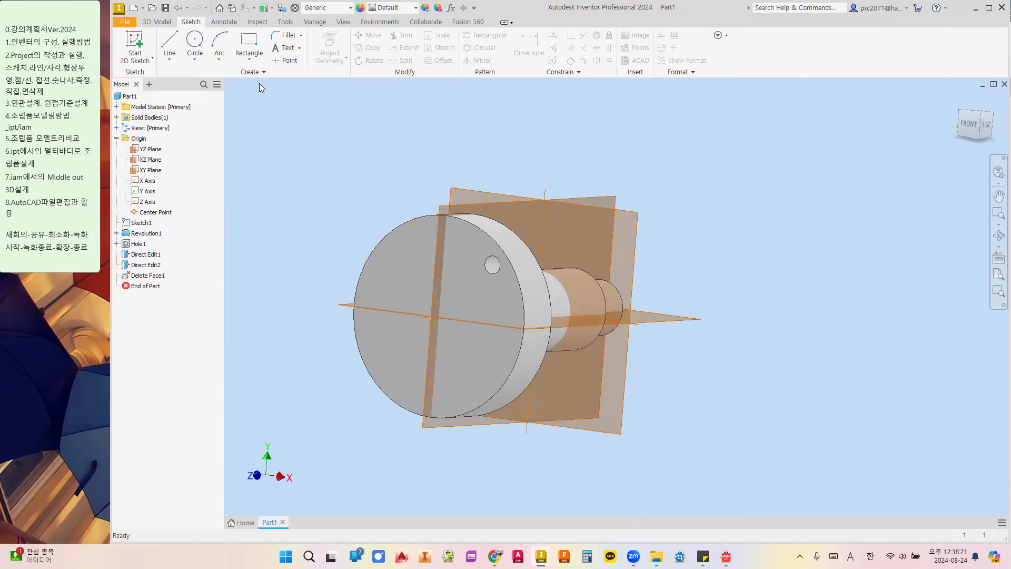
{"action": "left_click", "coordinate": [168, 22]}
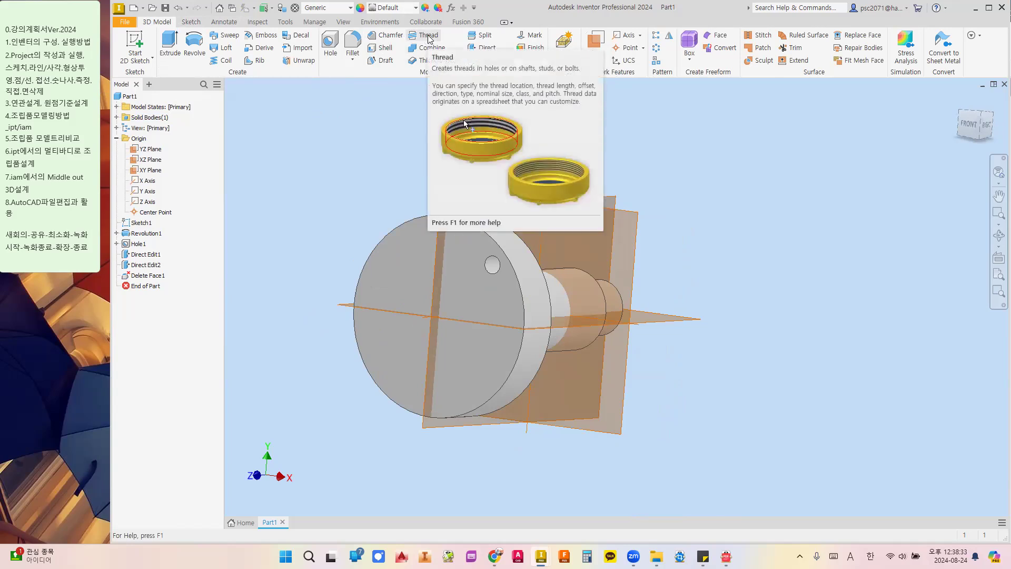
Add a full-depth ANSI Metric M Profile M7x1 thread, class 6g, to the small cylindrical section at the shaft's end.
{"action": "scroll", "coordinate": [493, 243], "scroll_direction": "up", "scroll_amount": 3}
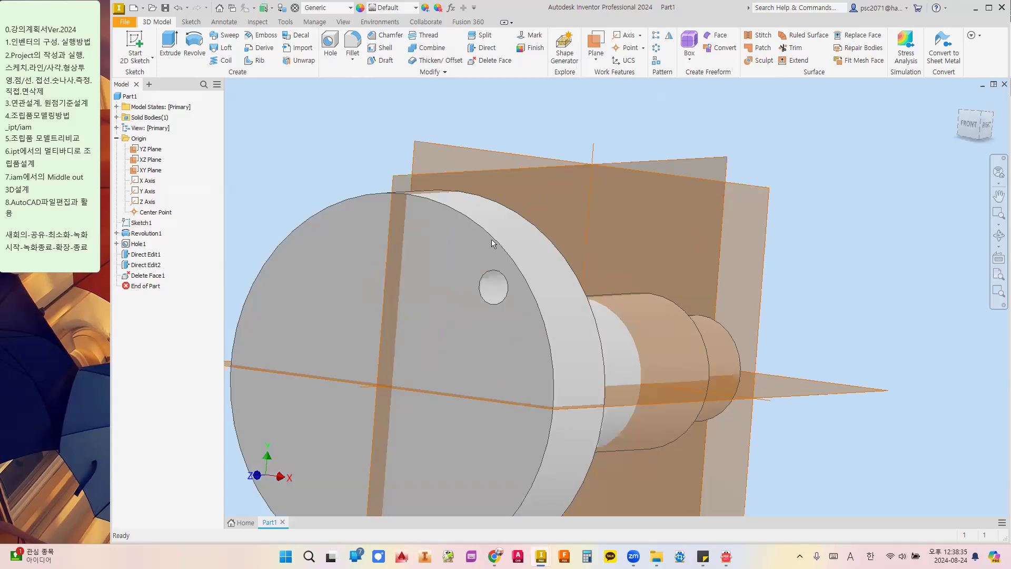
{"action": "middle_click_drag", "start_coordinate": [493, 242], "coordinate": [411, 215], "text": "shift"}
{"action": "scroll", "coordinate": [369, 204], "scroll_direction": "down", "scroll_amount": 3}
{"action": "middle_click_drag", "start_coordinate": [579, 244], "coordinate": [517, 271], "text": "shift"}
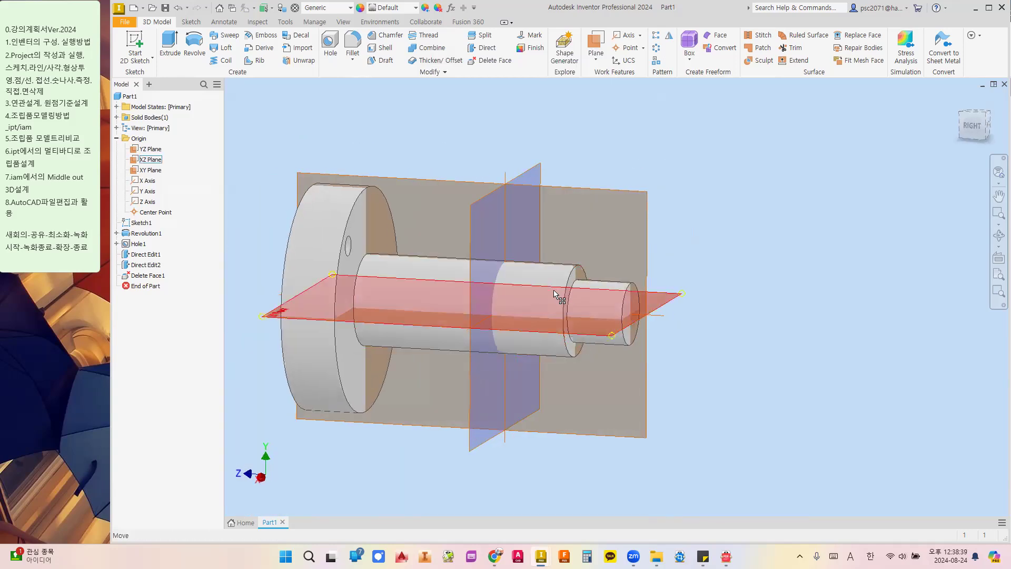
{"action": "middle_click_drag", "start_coordinate": [566, 295], "coordinate": [606, 302], "text": "shift"}
{"action": "scroll", "coordinate": [606, 294], "scroll_direction": "up", "scroll_amount": 5}
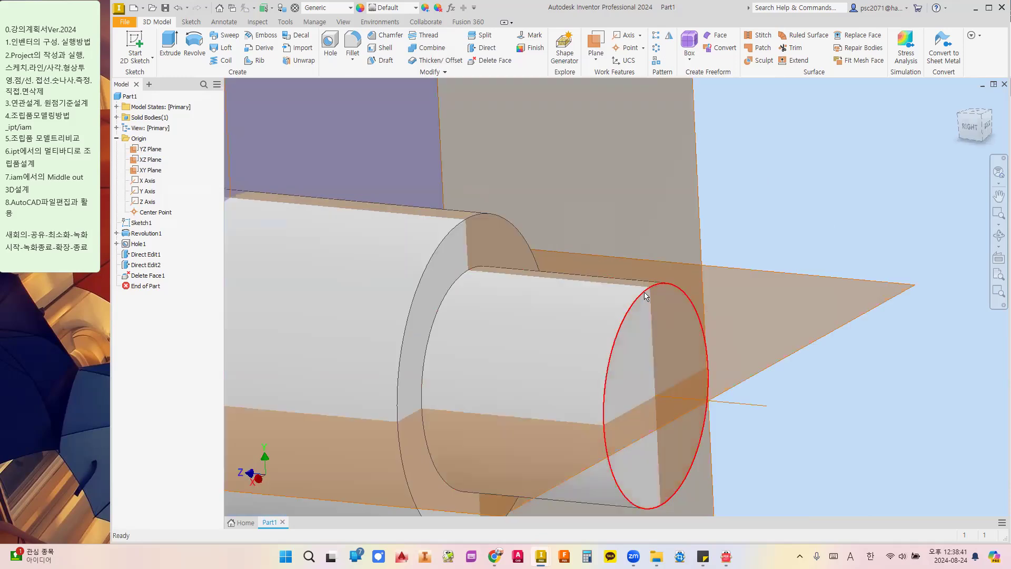
{"action": "scroll", "coordinate": [617, 297], "scroll_direction": "down", "scroll_amount": 5}
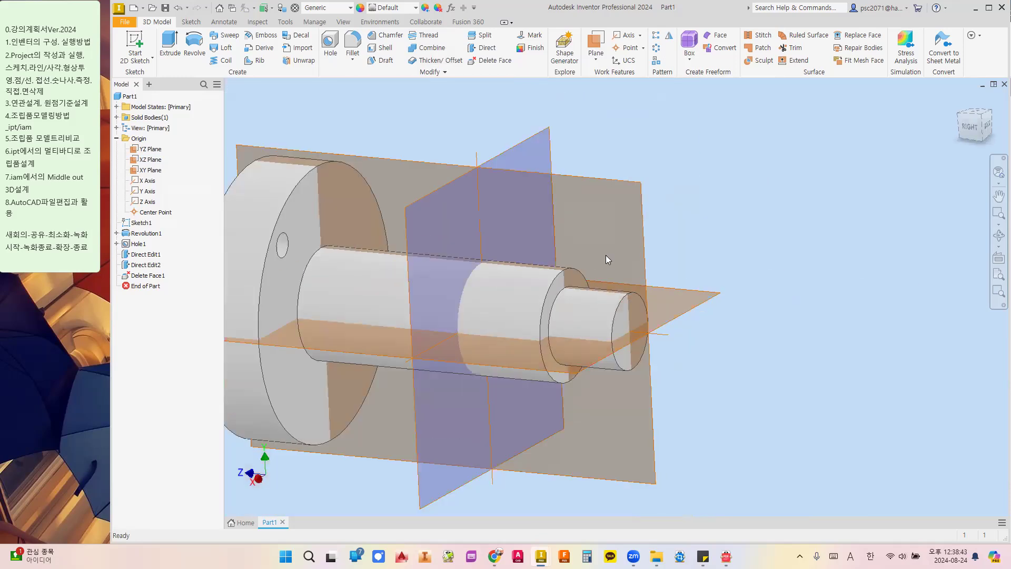
{"action": "scroll", "coordinate": [600, 276], "scroll_direction": "up", "scroll_amount": 4}
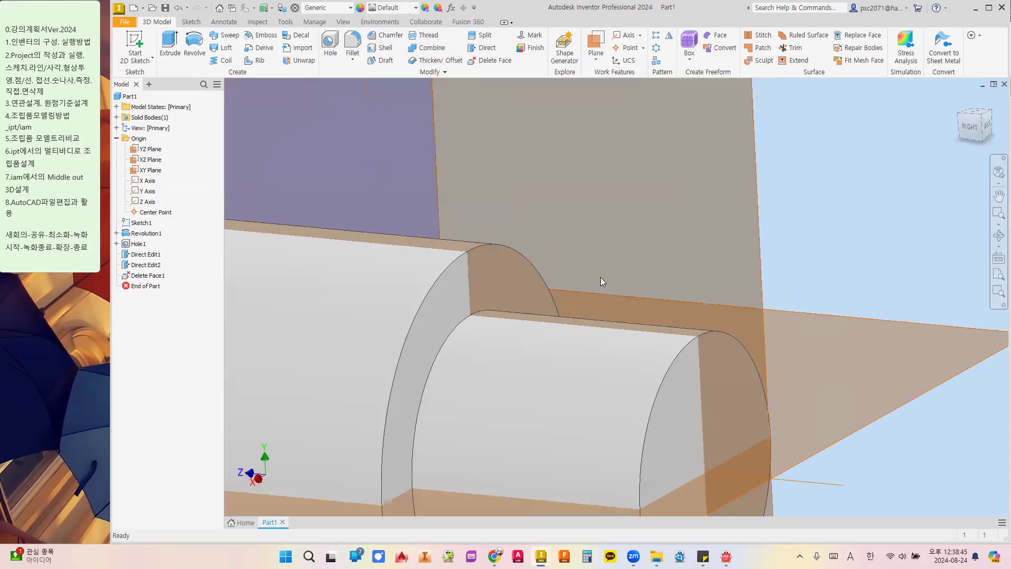
{"action": "scroll", "coordinate": [600, 277], "scroll_direction": "down", "scroll_amount": 3}
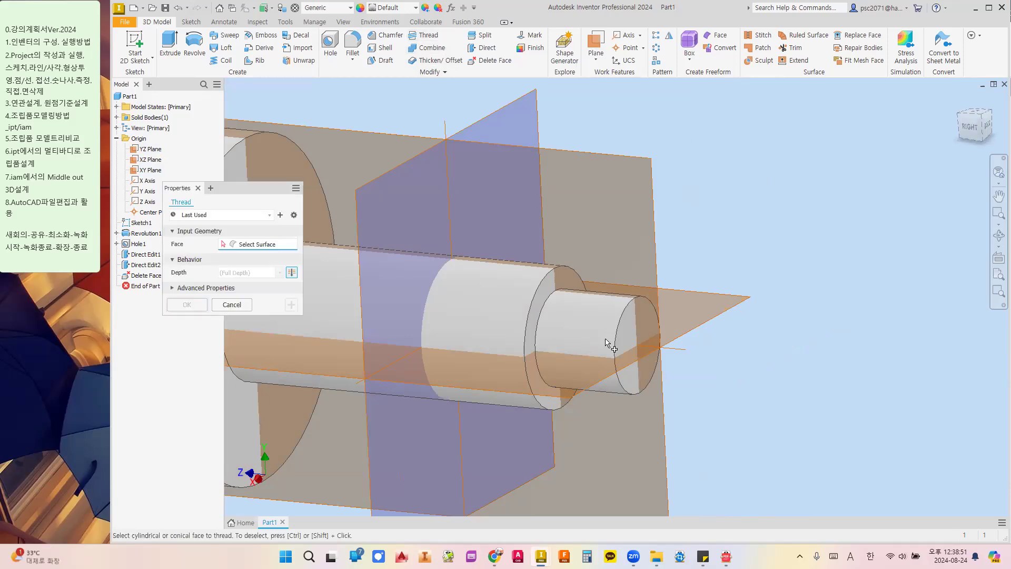
{"action": "left_click", "coordinate": [614, 319]}
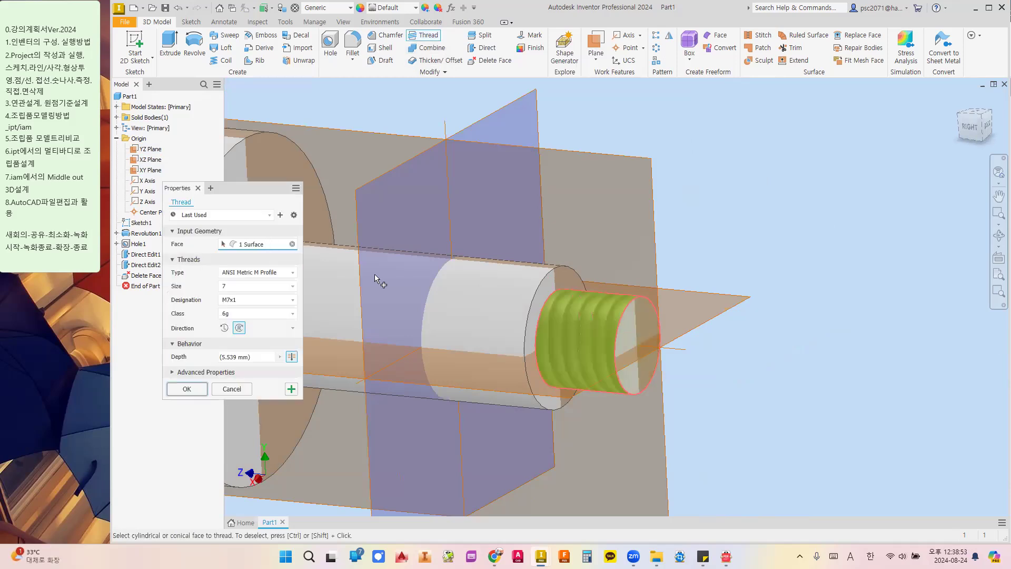
{"action": "left_click", "coordinate": [198, 392]}
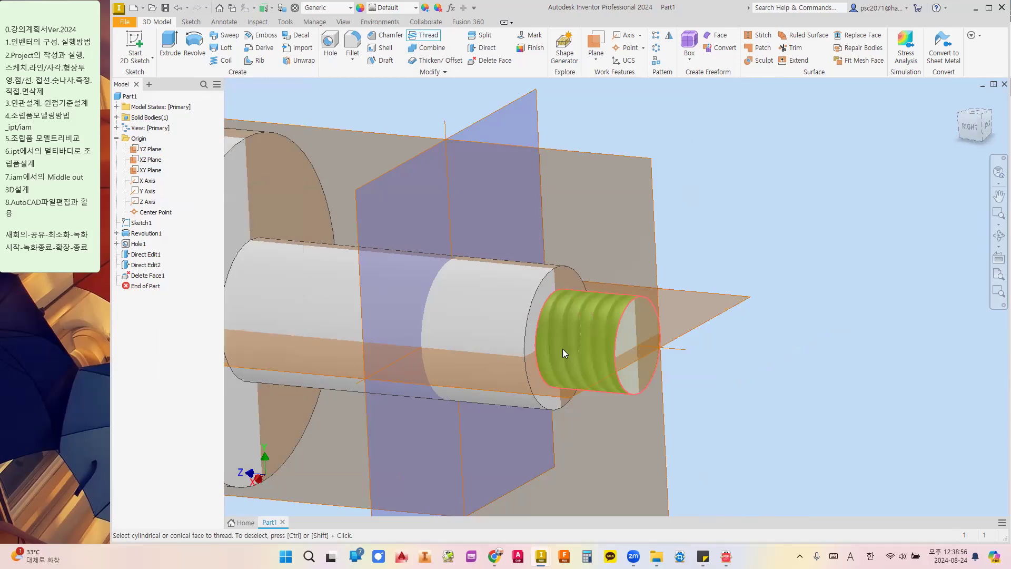
Chamfer the outer edge of the threaded shaft end with a 0.4 mm distance.
{"action": "left_click", "coordinate": [625, 311]}
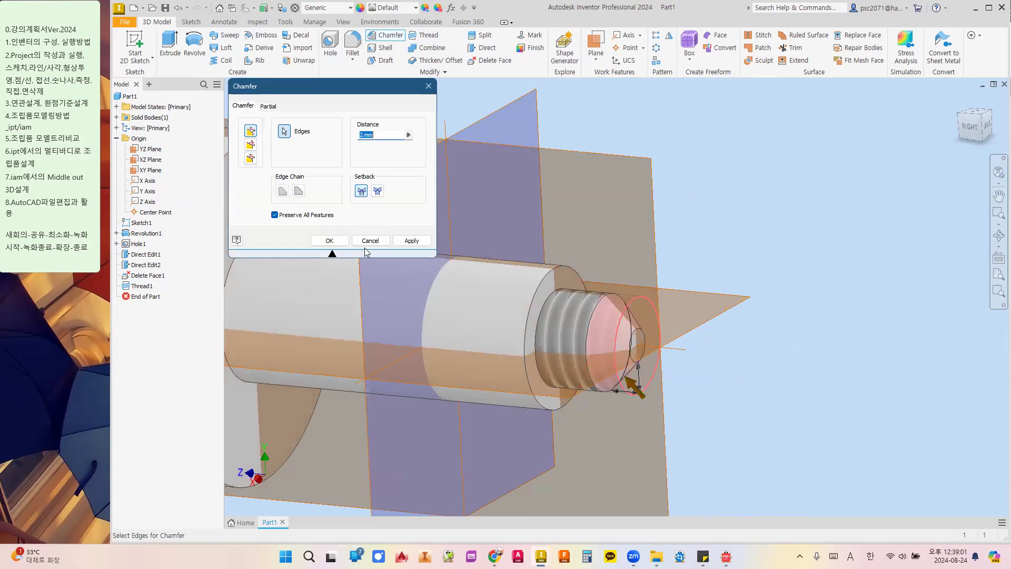
{"action": "type", "text": "1"}
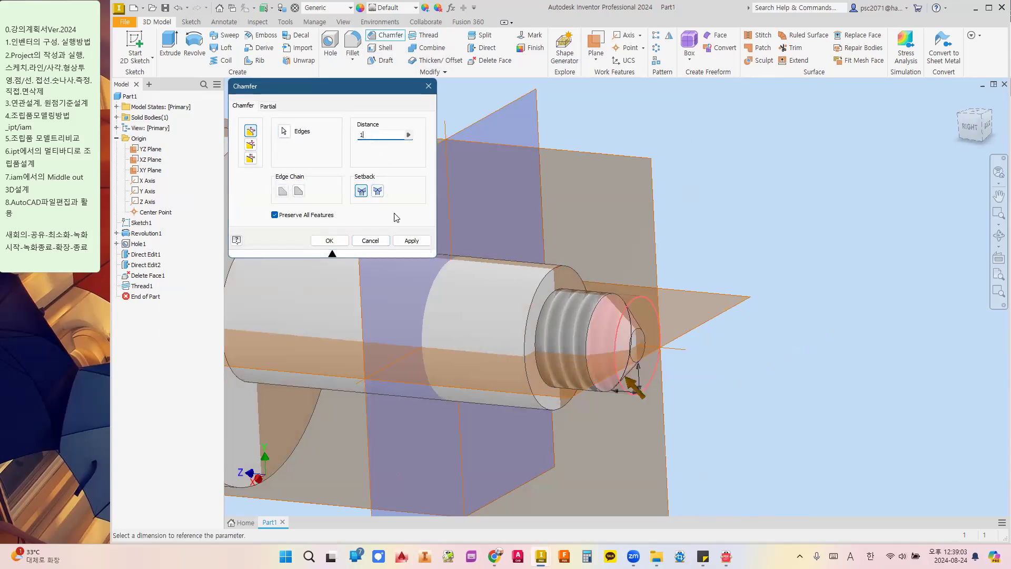
{"action": "left_click", "coordinate": [371, 138]}
{"action": "key", "text": "BackSpace"}
{"action": "type", "text": "."}
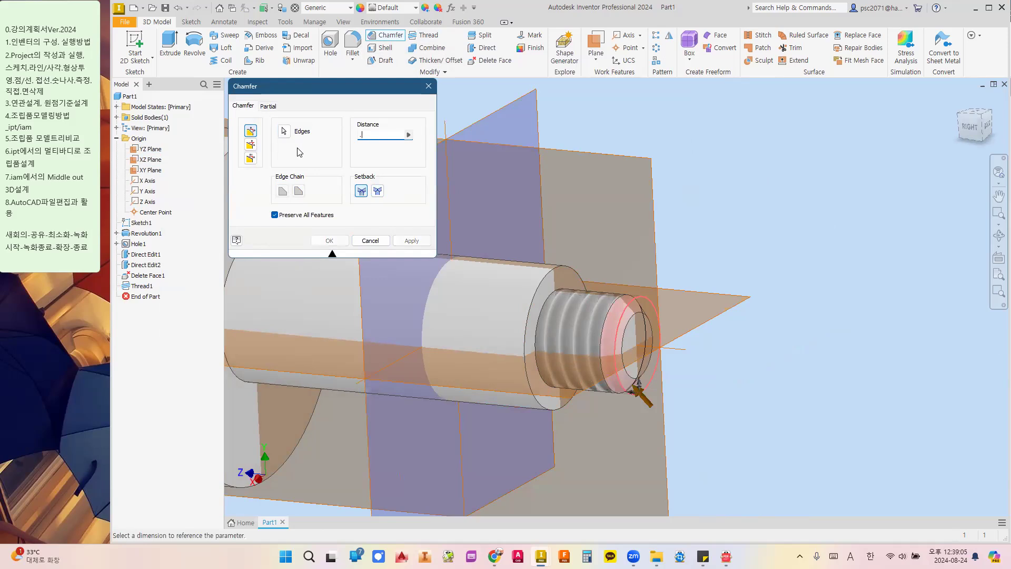
{"action": "type", "text": "4"}
{"action": "left_click", "coordinate": [329, 241]}
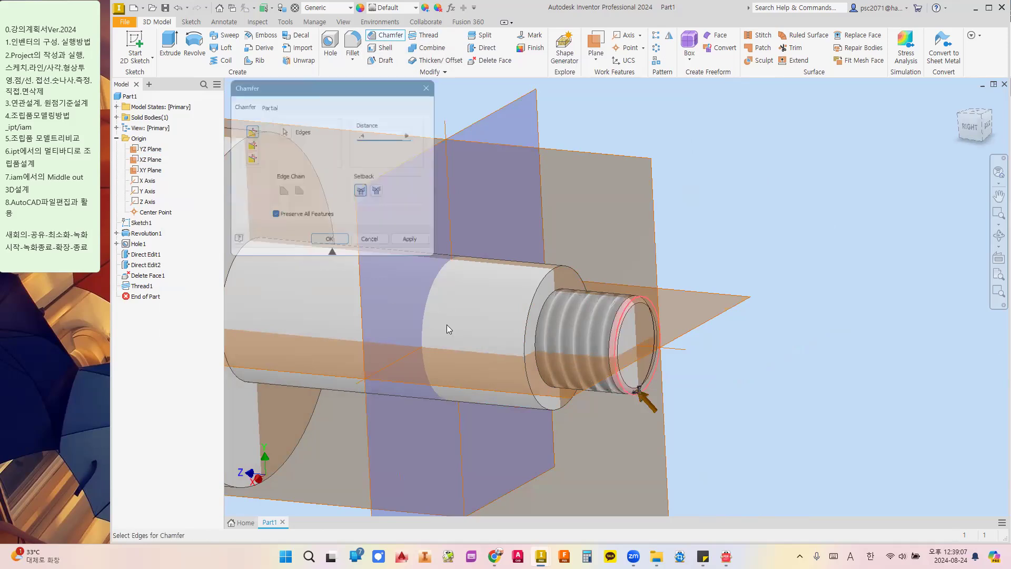
{"action": "middle_click_drag", "start_coordinate": [564, 349], "coordinate": [567, 247], "text": "shift"}
{"action": "middle_click_drag", "start_coordinate": [593, 190], "coordinate": [495, 192], "text": "shift"}
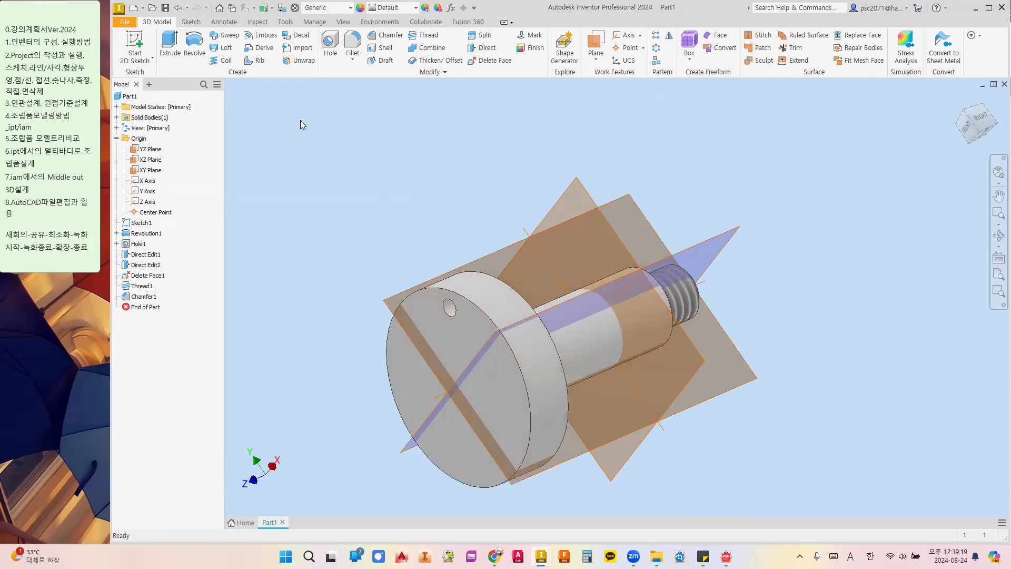
{"action": "left_click", "coordinate": [226, 22]}
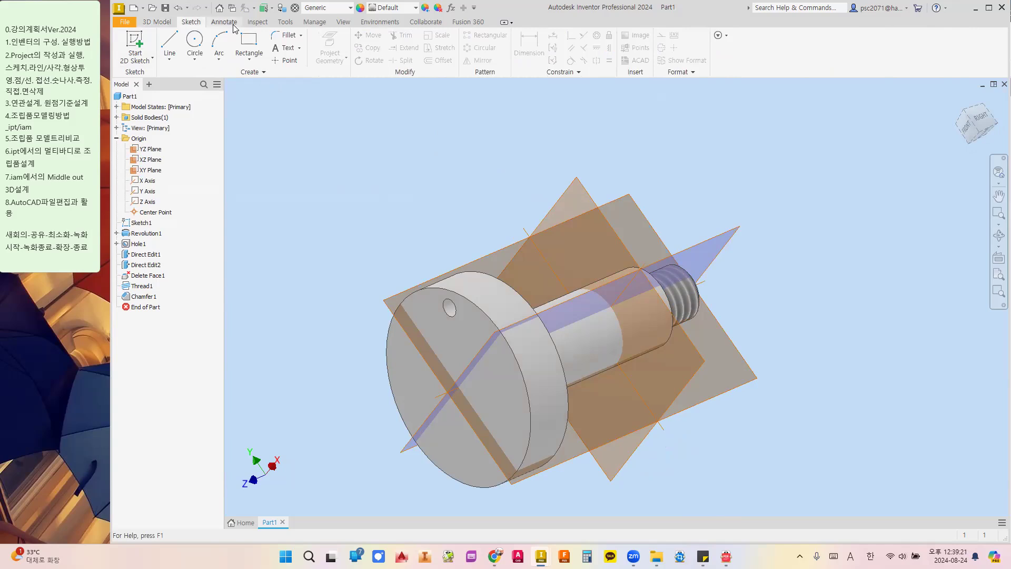
{"action": "left_click", "coordinate": [190, 22]}
{"action": "left_click", "coordinate": [154, 23]}
{"action": "left_click", "coordinate": [190, 22]}
{"action": "left_click", "coordinate": [224, 22]}
{"action": "left_click", "coordinate": [257, 22]}
{"action": "left_click", "coordinate": [284, 23]}
{"action": "left_click", "coordinate": [314, 22]}
{"action": "left_click", "coordinate": [343, 22]}
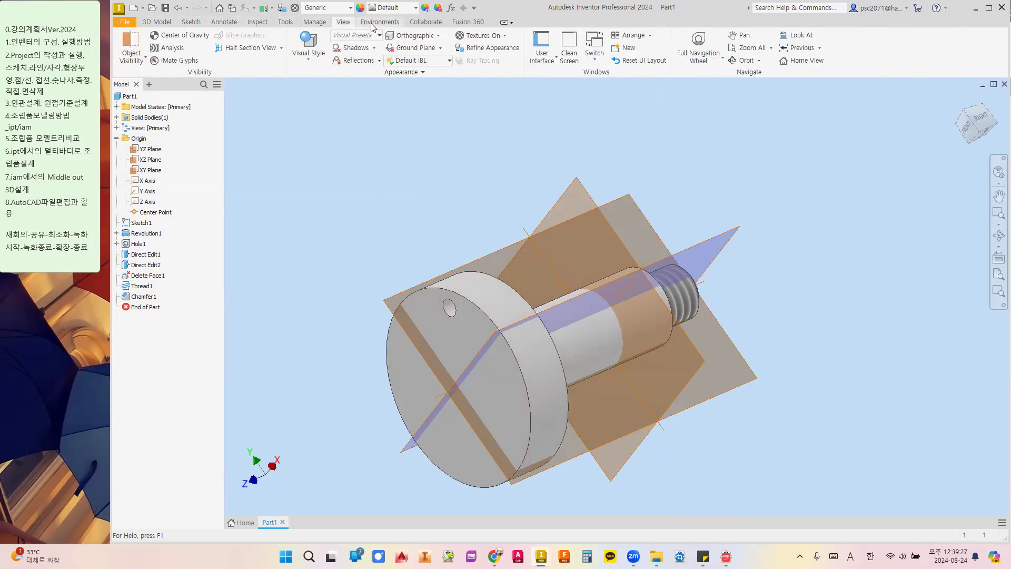
{"action": "left_click", "coordinate": [379, 22]}
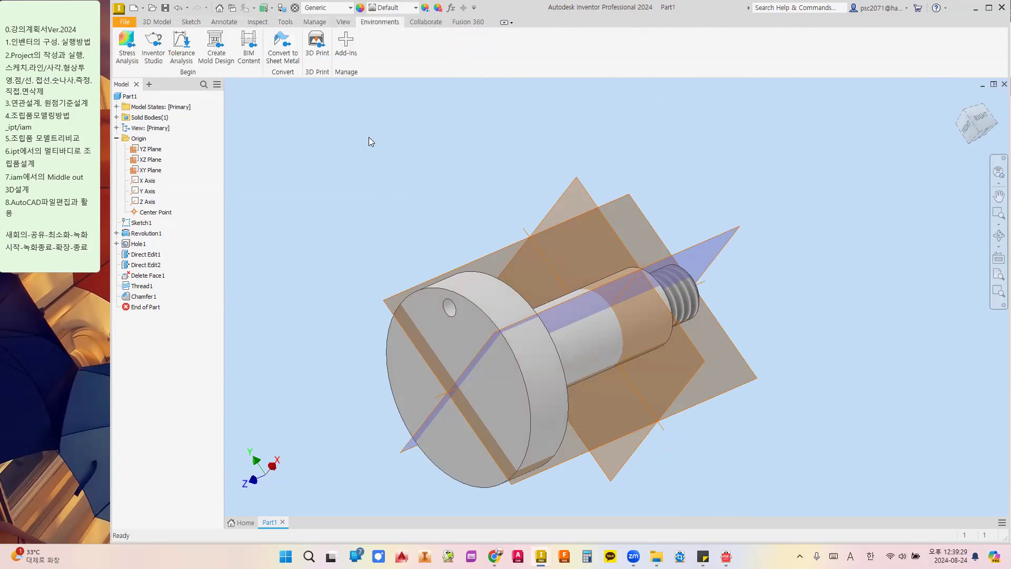